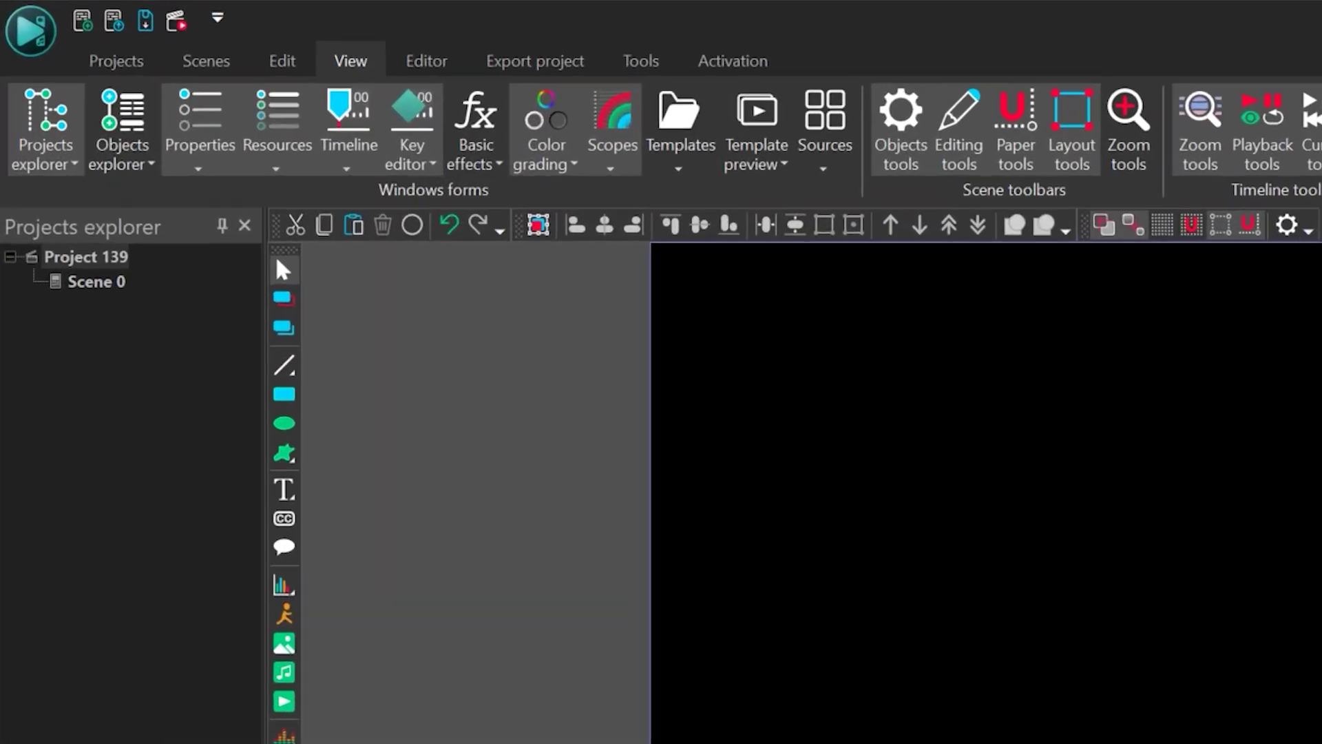
Check the frame rate in the project settings.
left_click(148, 278)
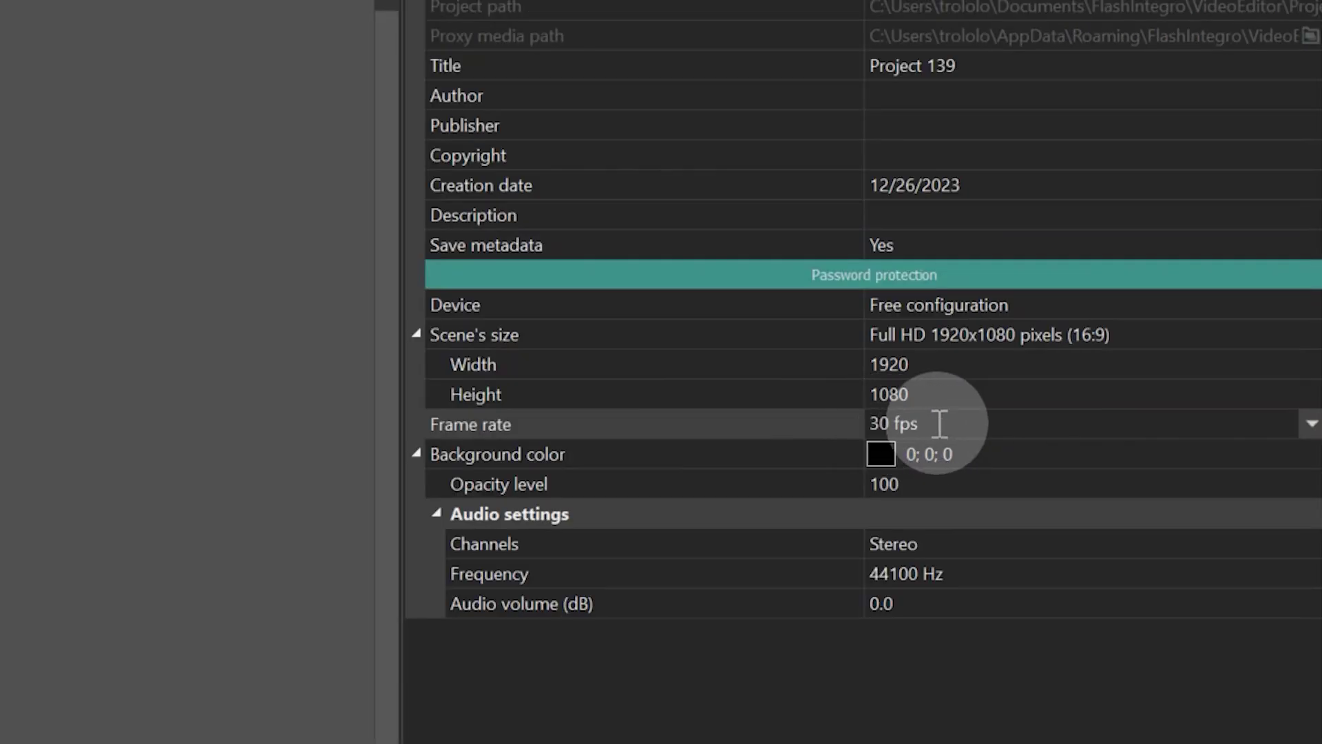
left_click(940, 424)
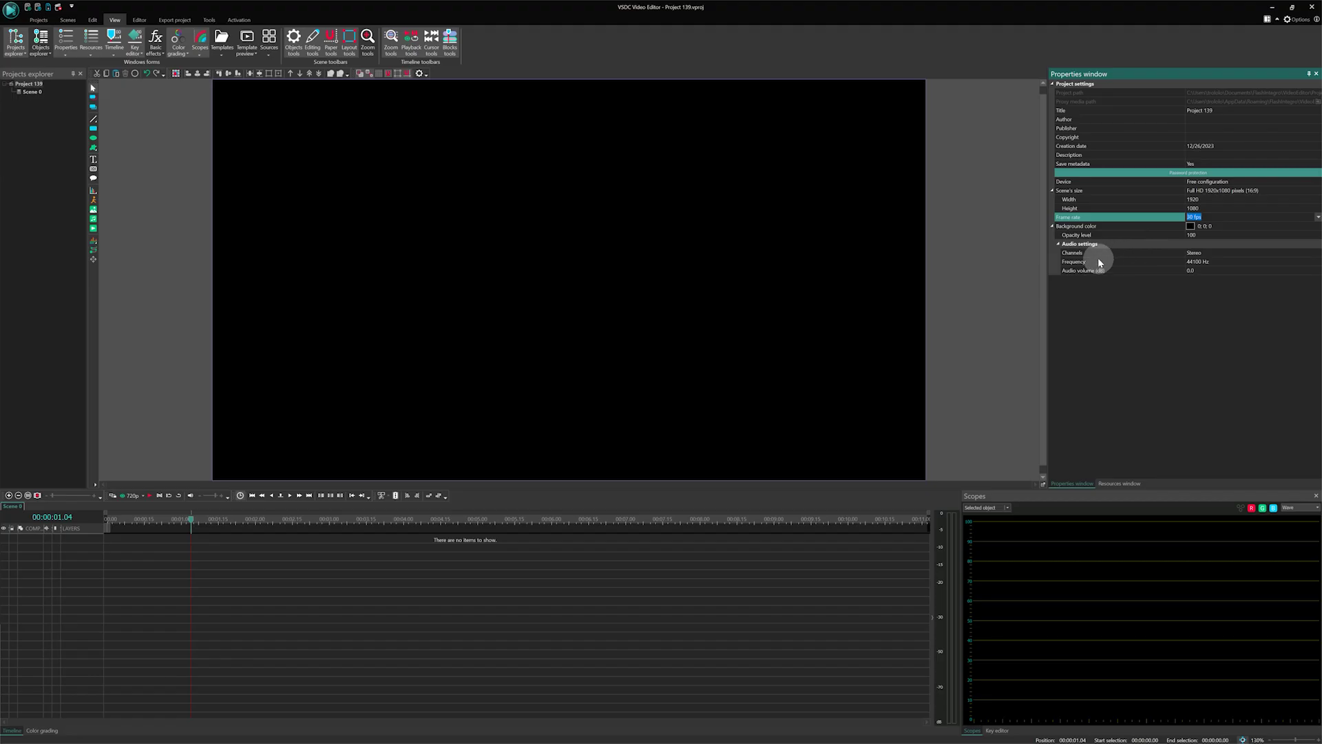
Add a sprite to the empty scene and match its size to the parent.
left_click(94, 100)
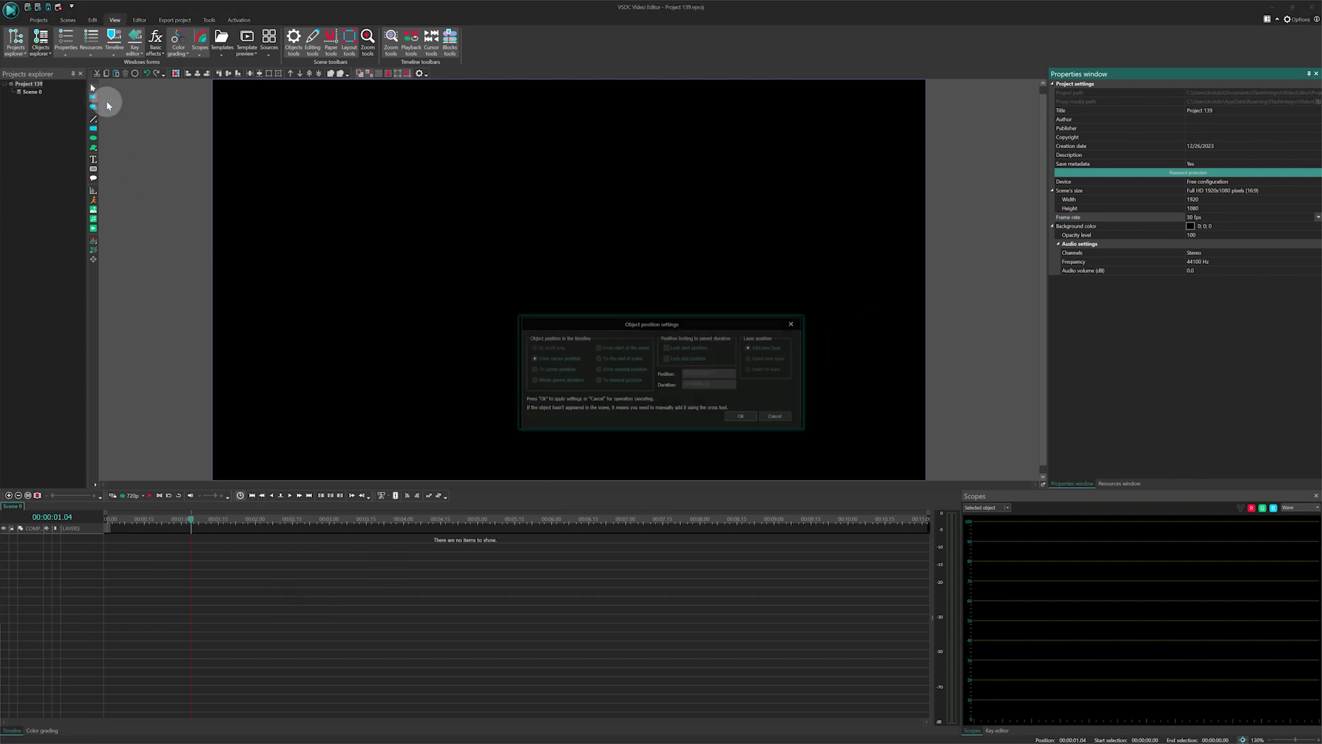
left_click(745, 416)
left_click_drag(229, 97, 750, 409)
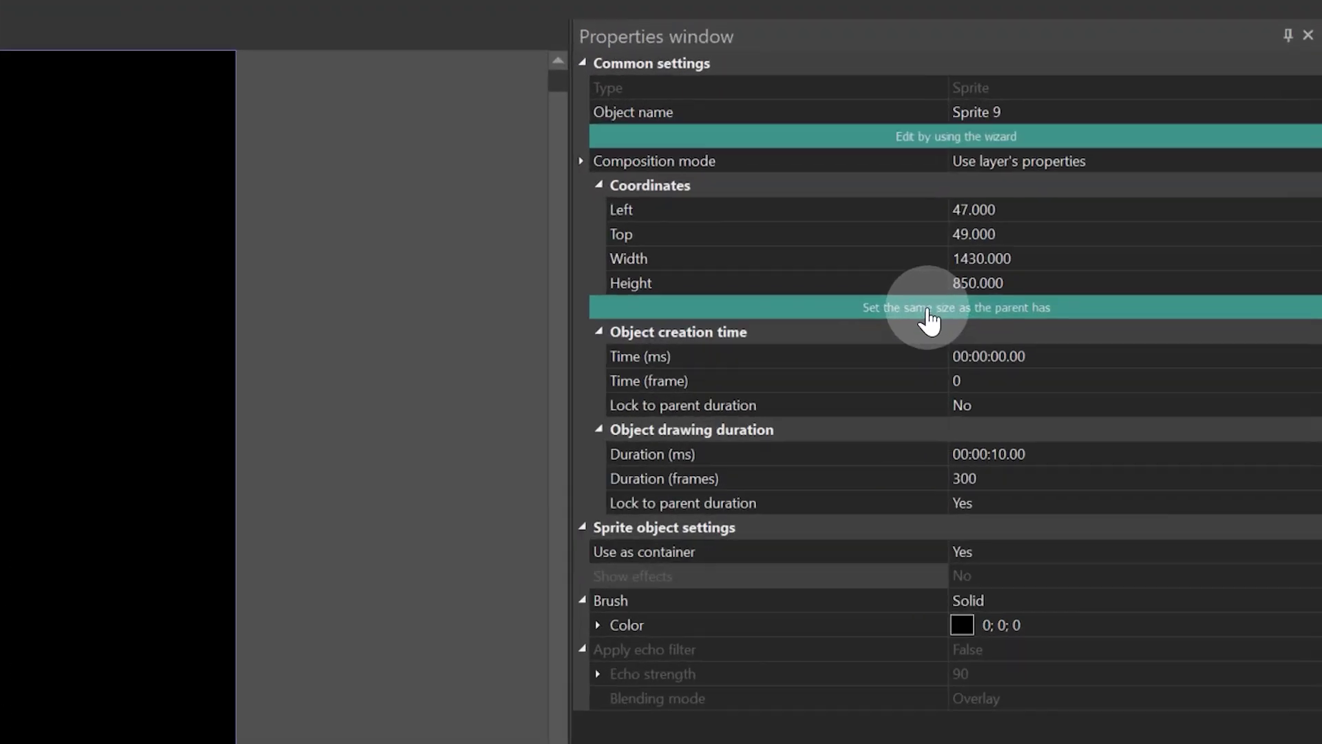
left_click(1181, 173)
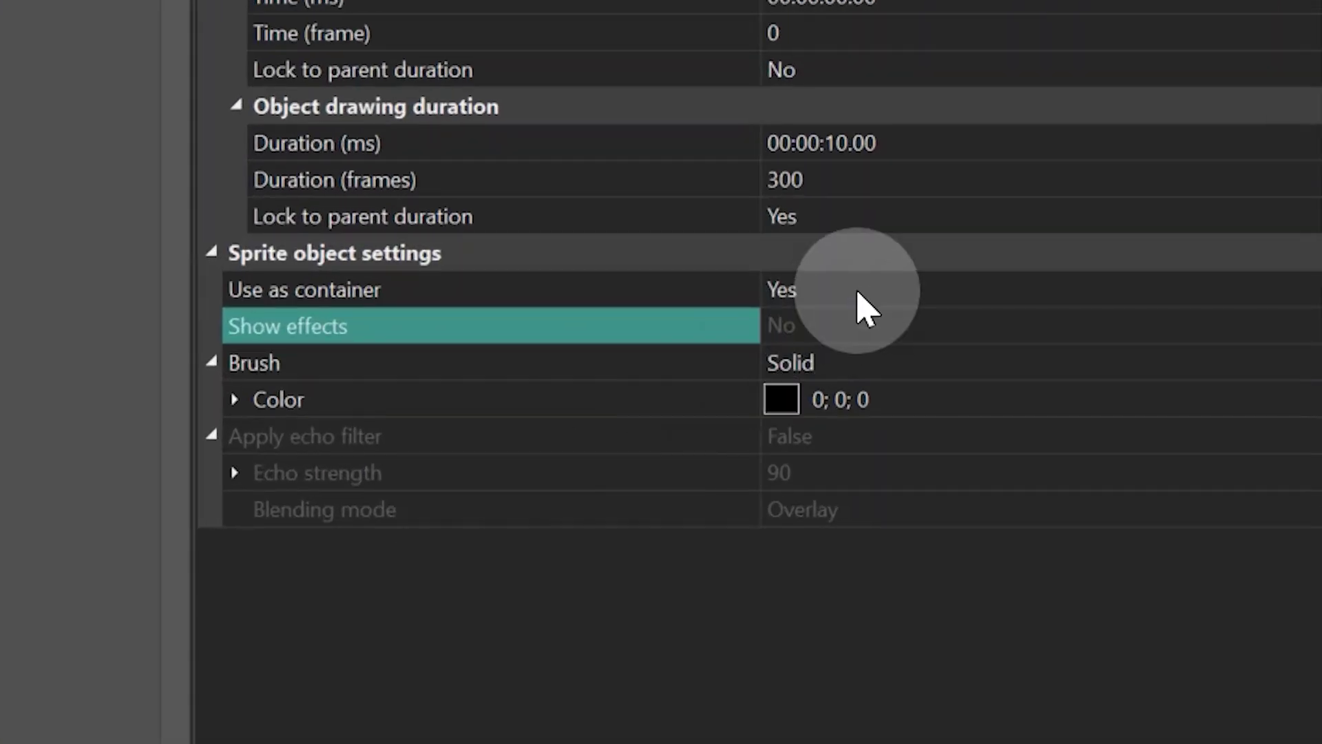
Set the sprite's Use as container to No, Show effects to Yes and Brush to Transparent.
left_click(1211, 260)
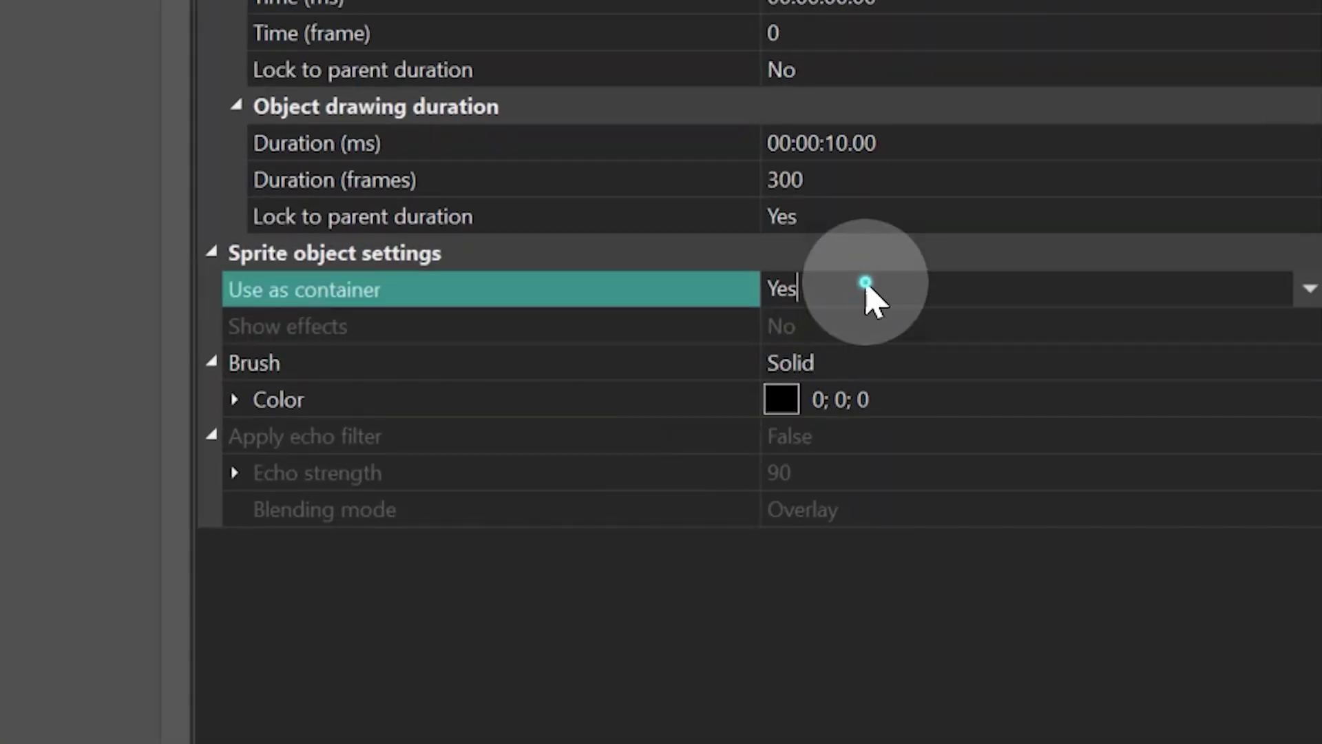
left_click(865, 282)
double_click(812, 320)
left_click(857, 368)
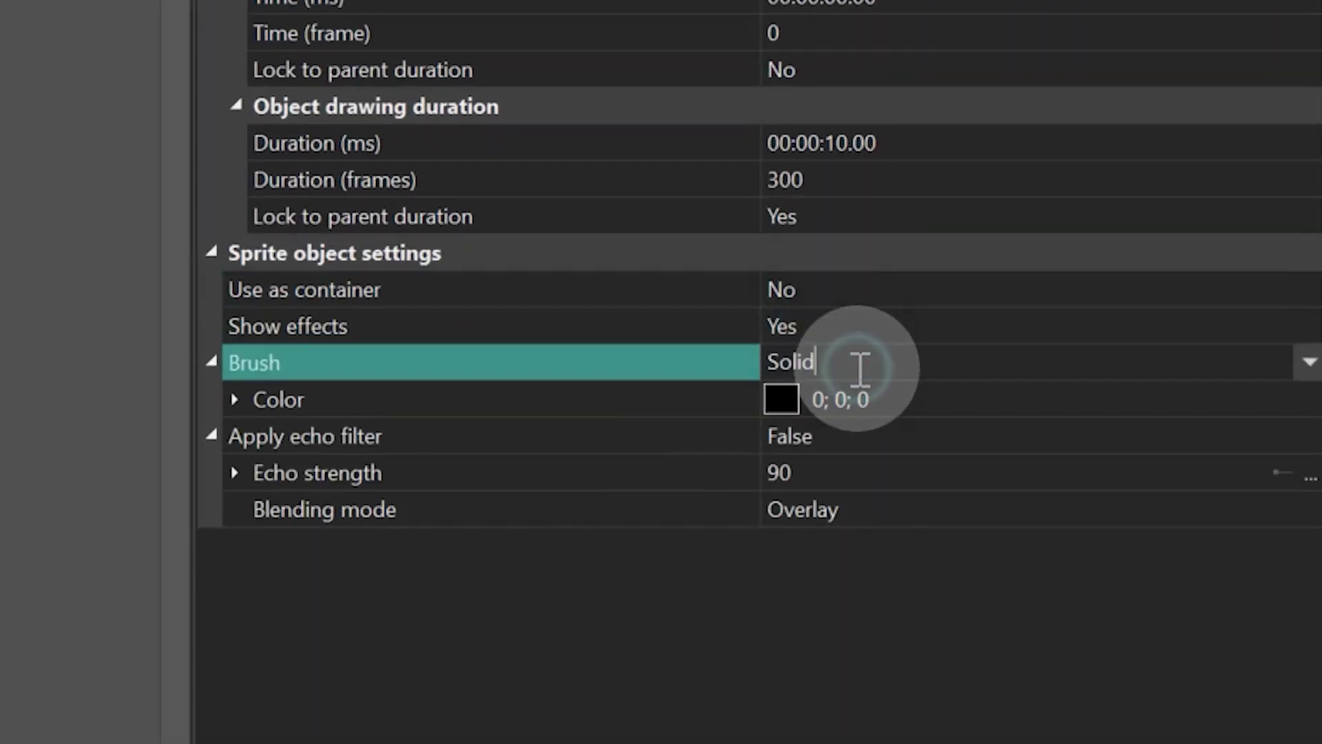
double_click(859, 357)
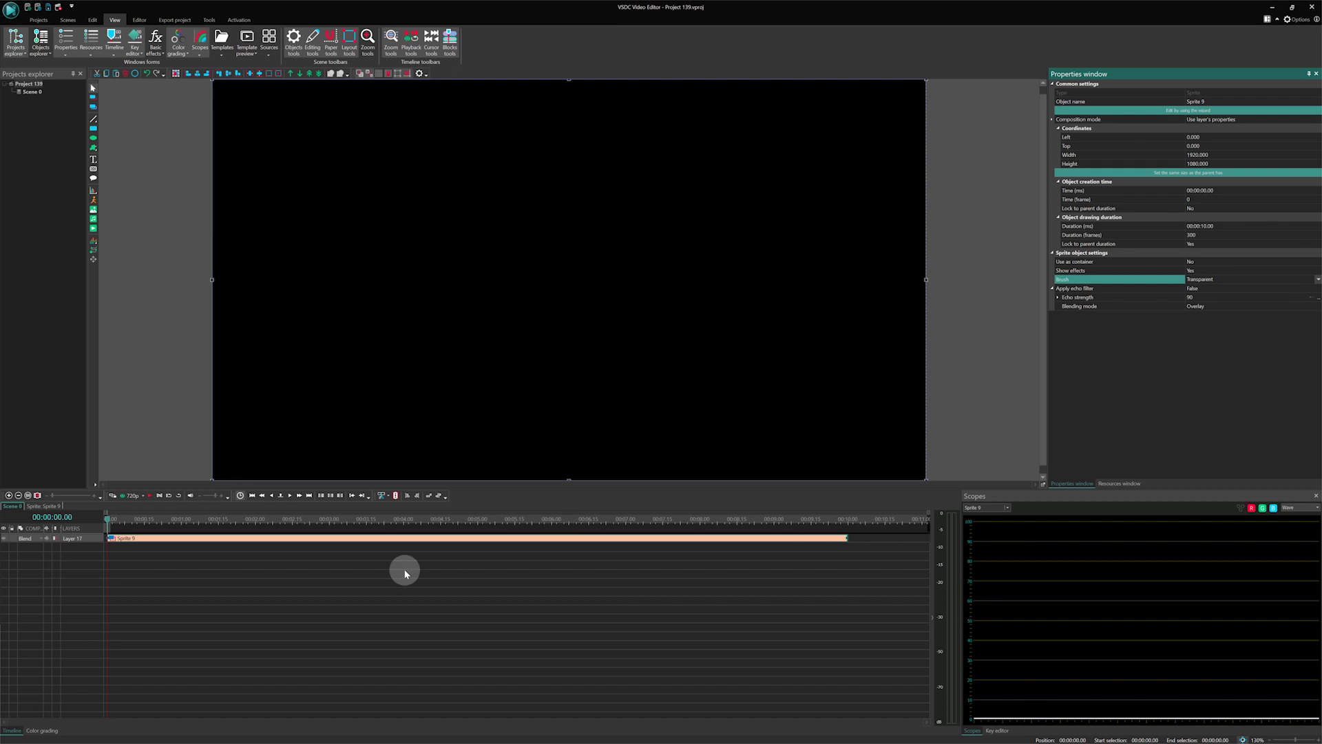
Inside the sprite, add a nested sprite starting at frame 20 and match its size to the parent.
double_click(261, 539)
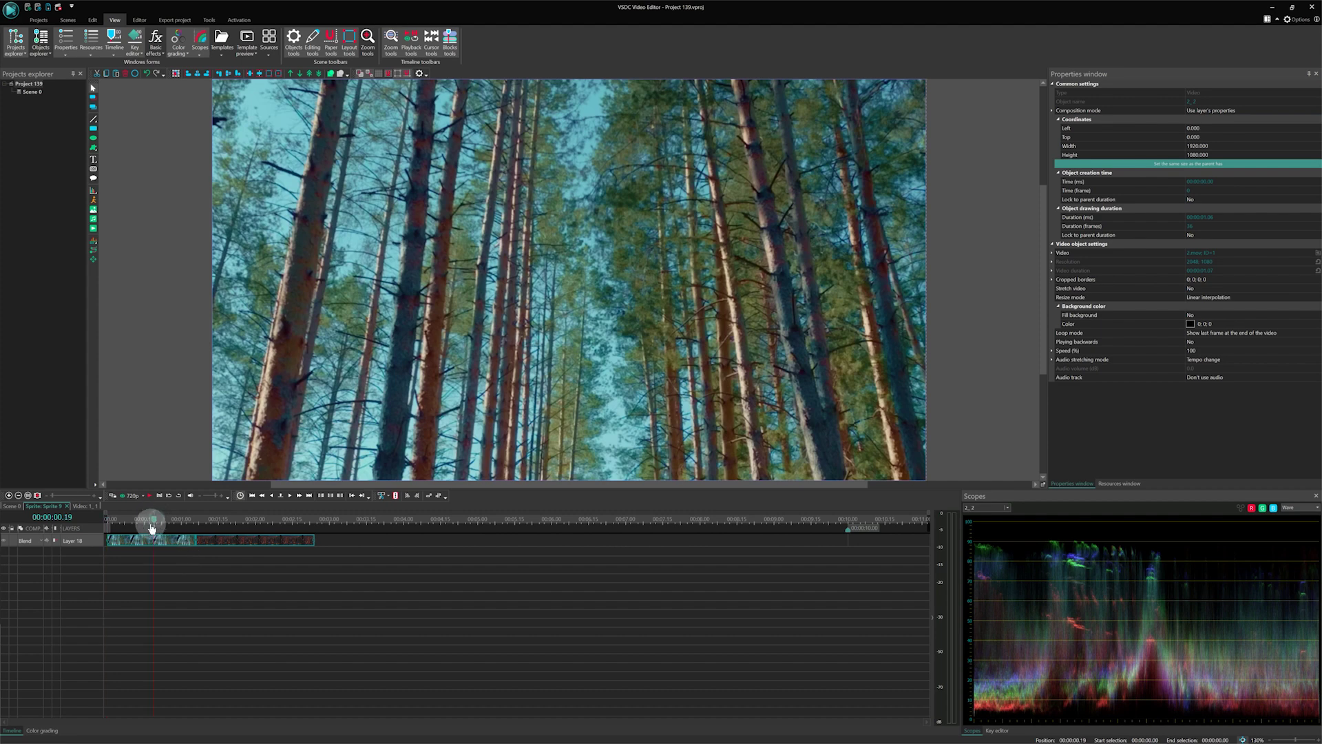
left_click(9, 496)
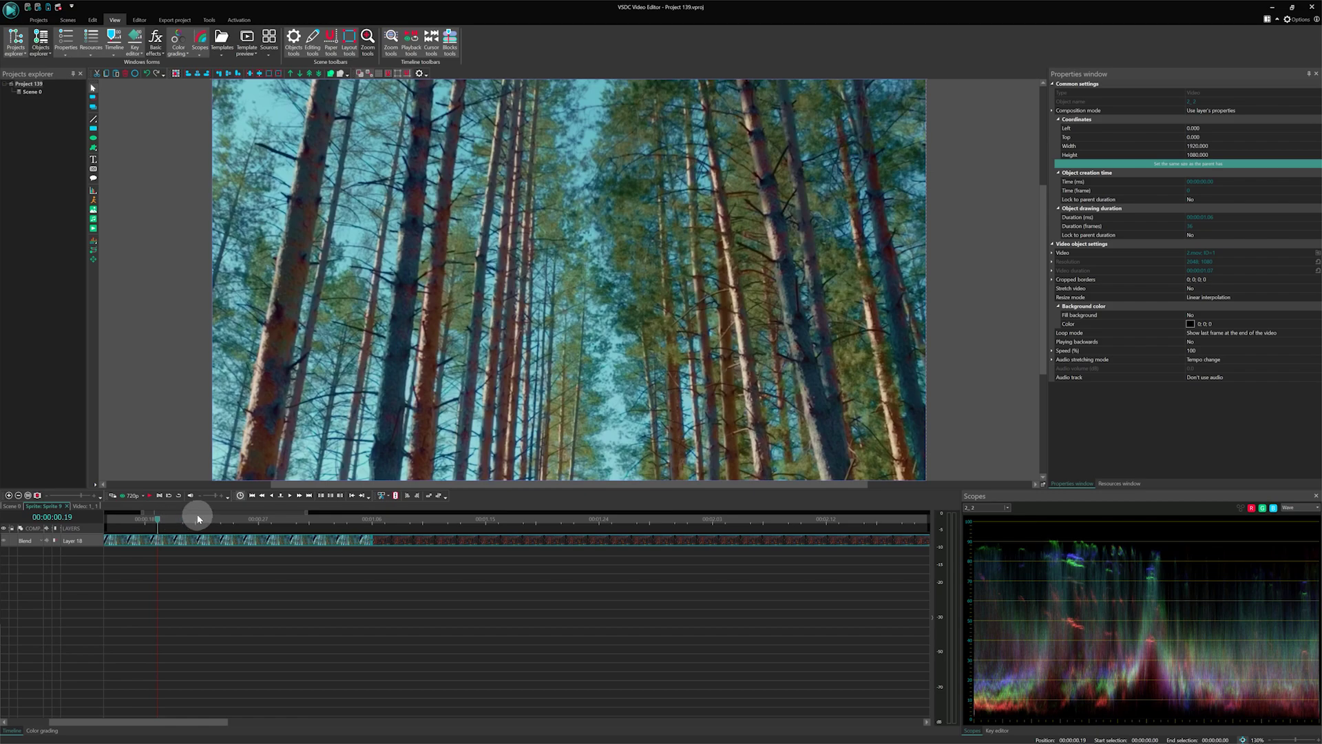
left_click(278, 604)
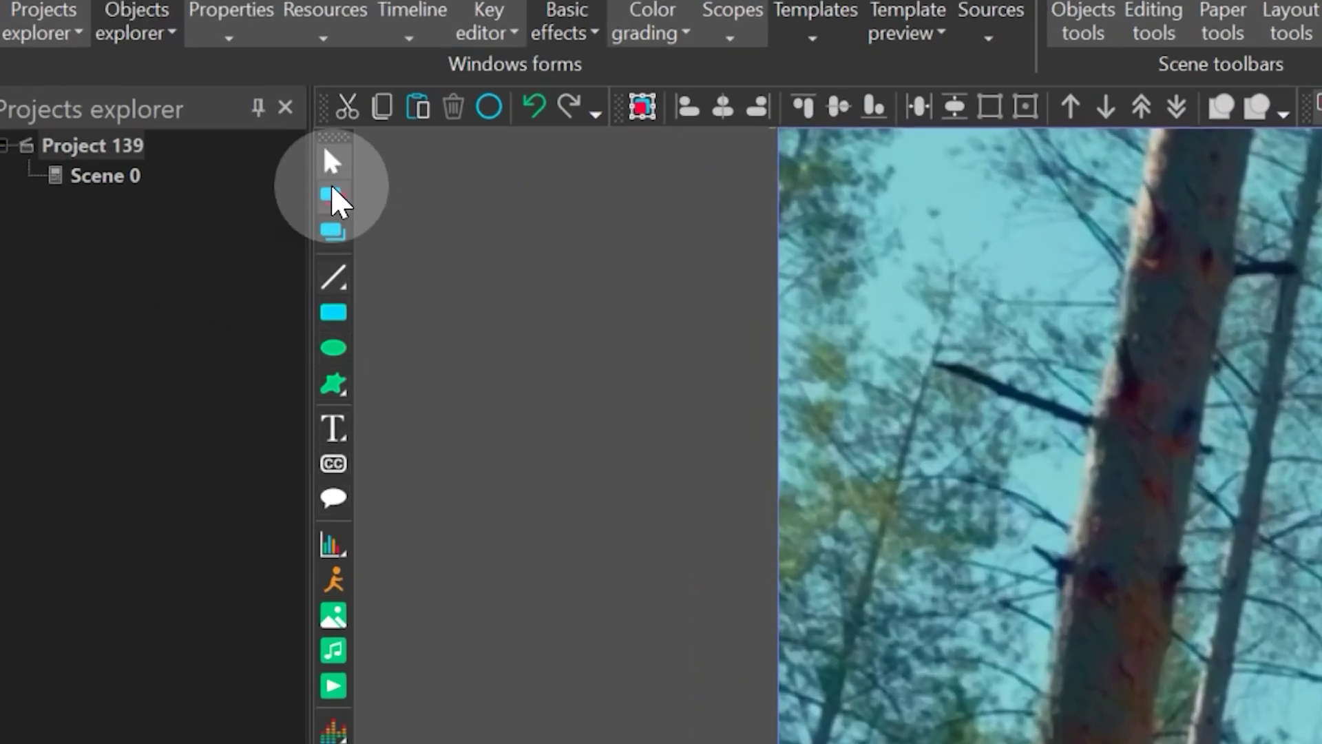
left_click(332, 188)
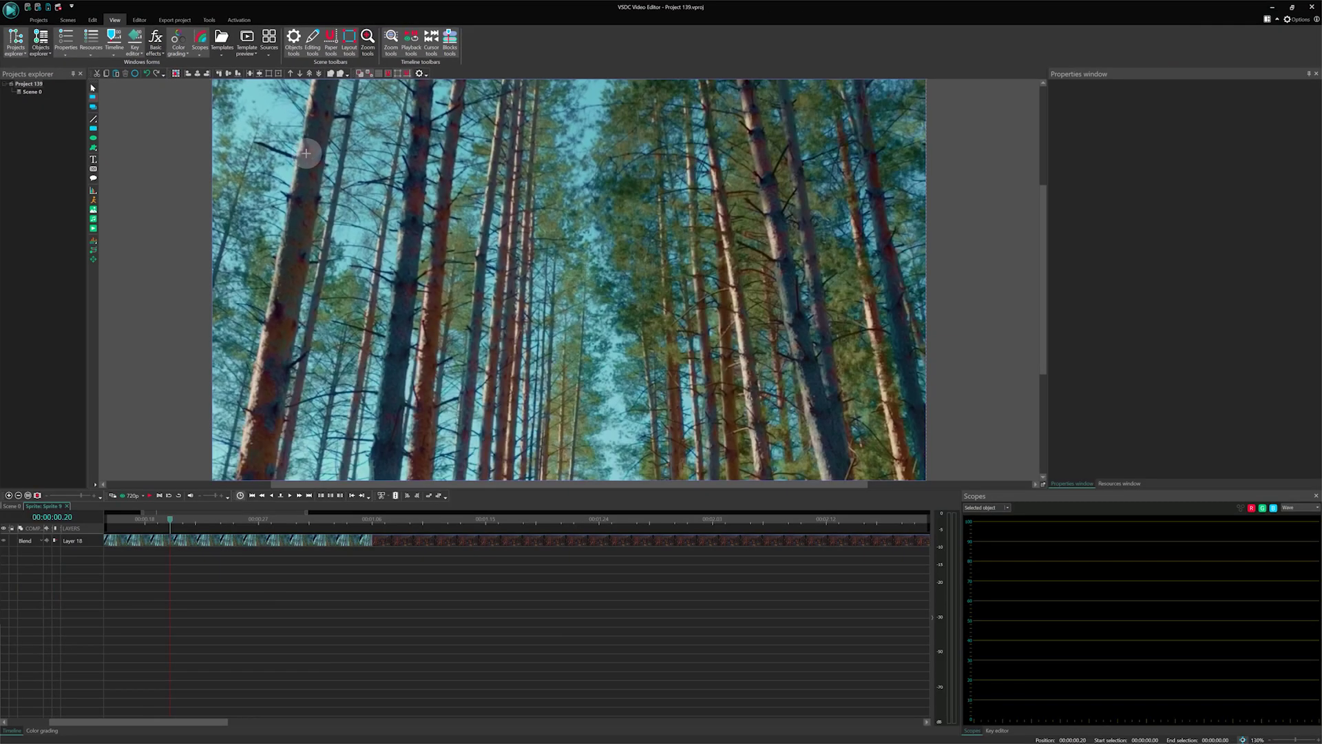
left_click_drag(298, 157, 711, 368)
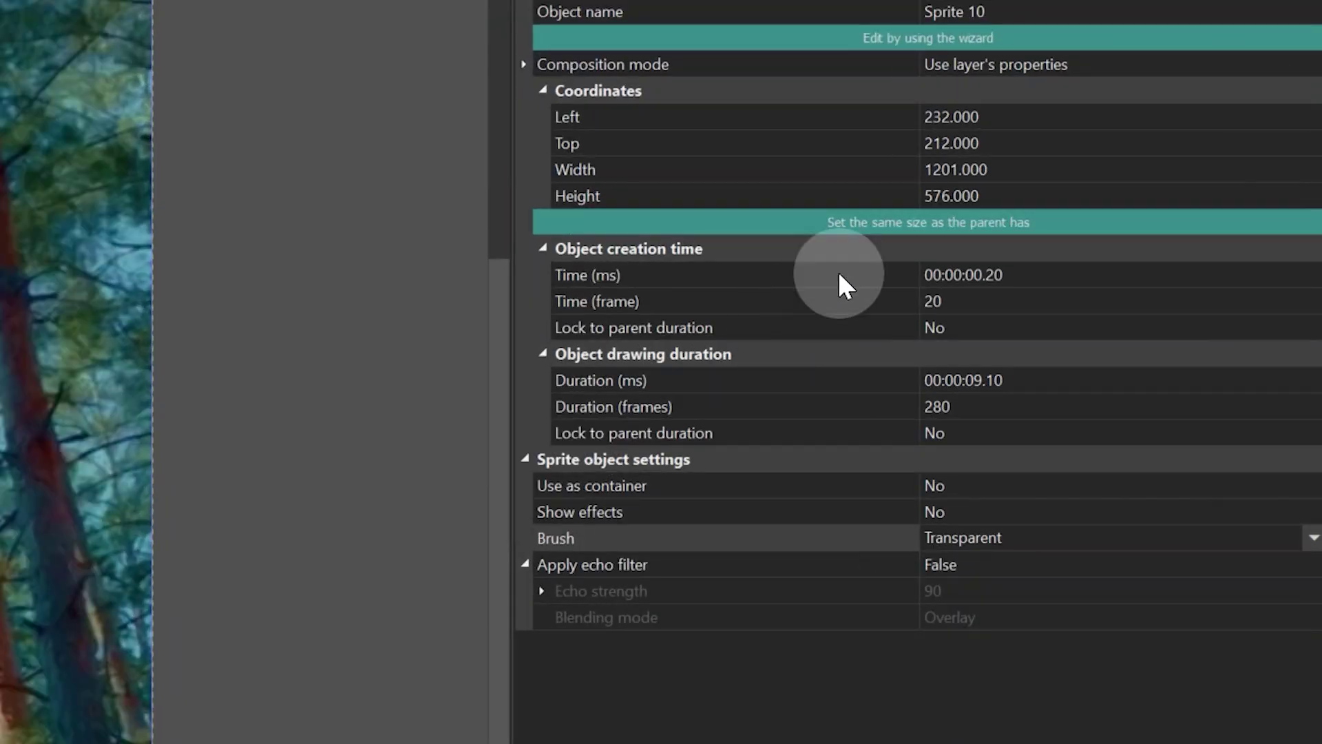
left_click(893, 228)
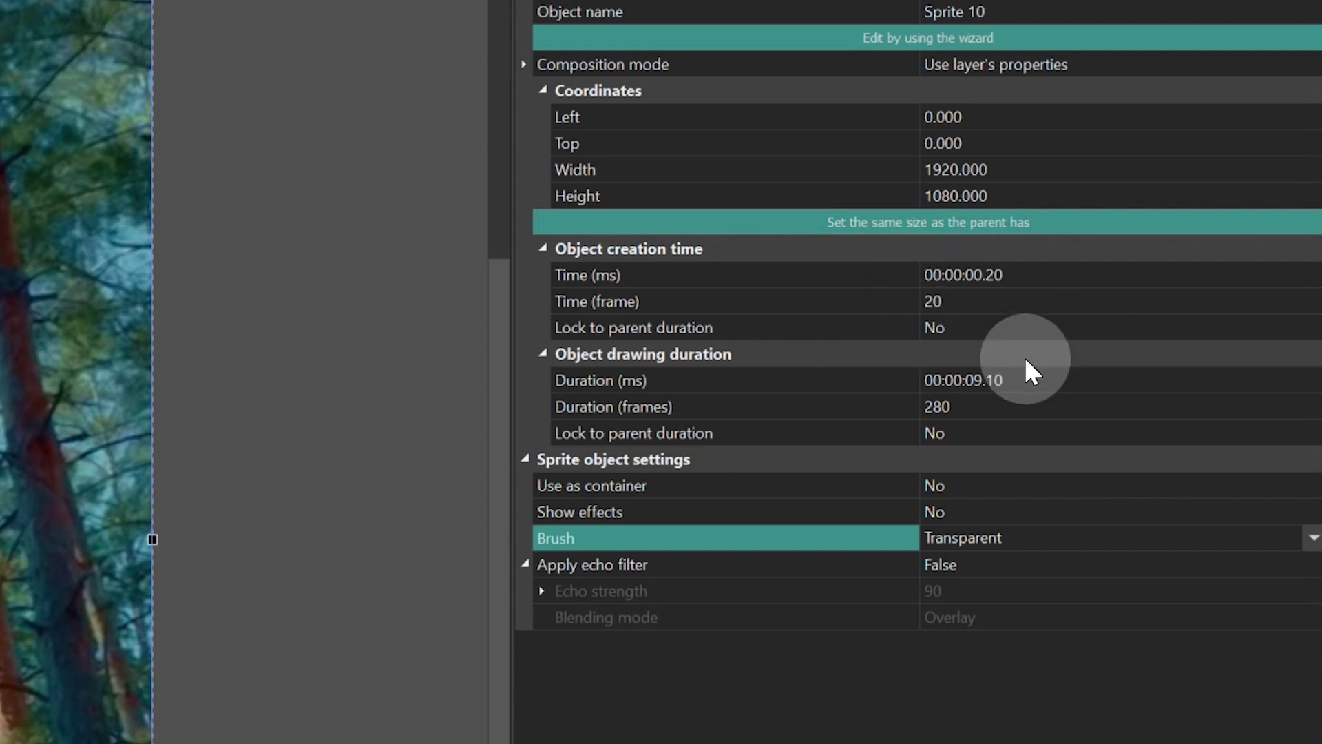
Set the nested sprite's duration to 00:00:01.00, its brush to Solid and Use as container to Yes.
left_click(1024, 381)
left_click_drag(1007, 382, 974, 386)
type("1.00")
key("Return")
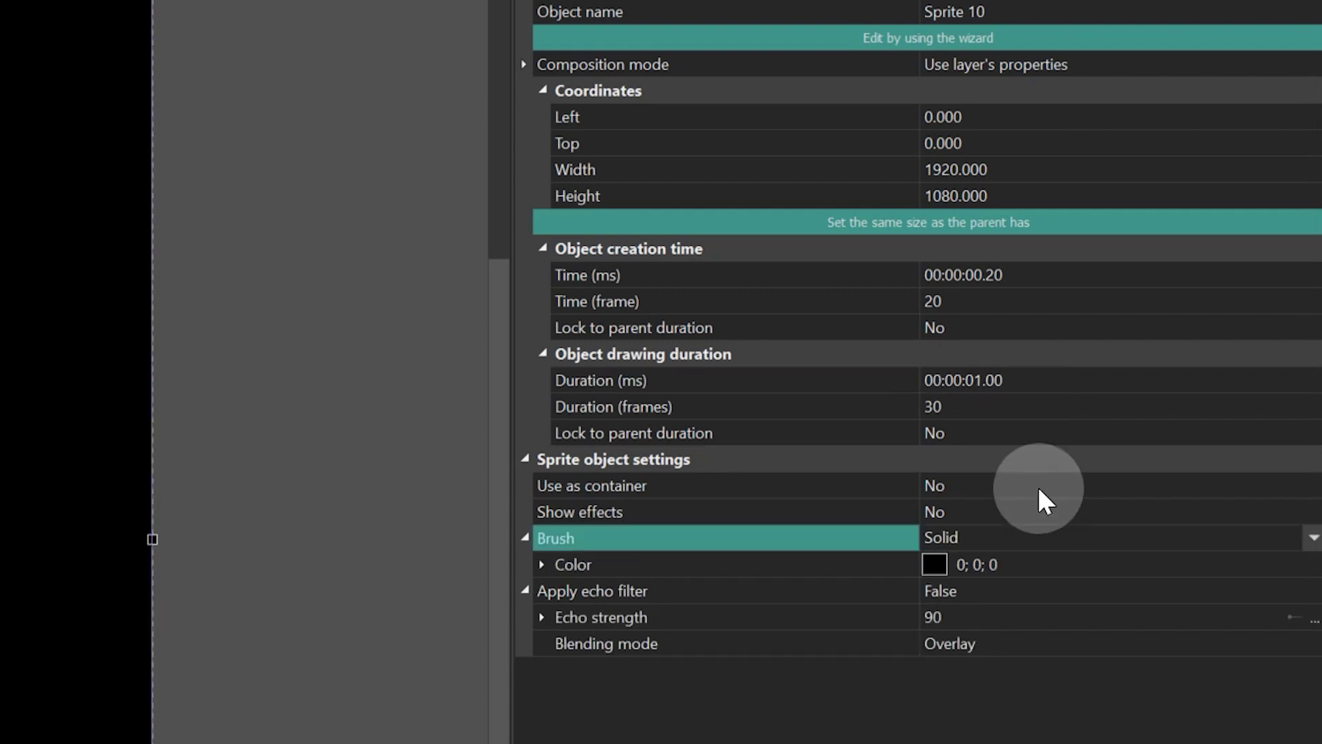
double_click(1039, 485)
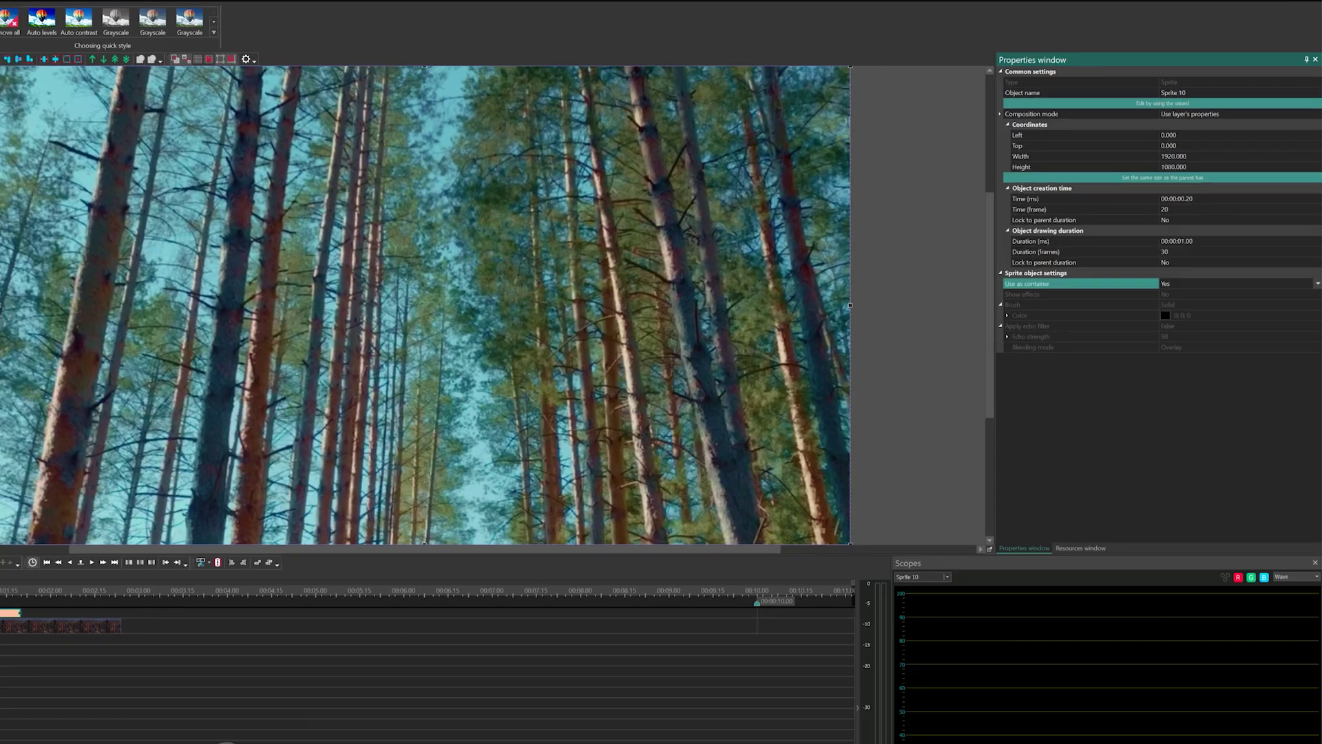
Shorten the outer sprite's timeline so its end marker sits at the end of the video clips.
left_click(388, 638)
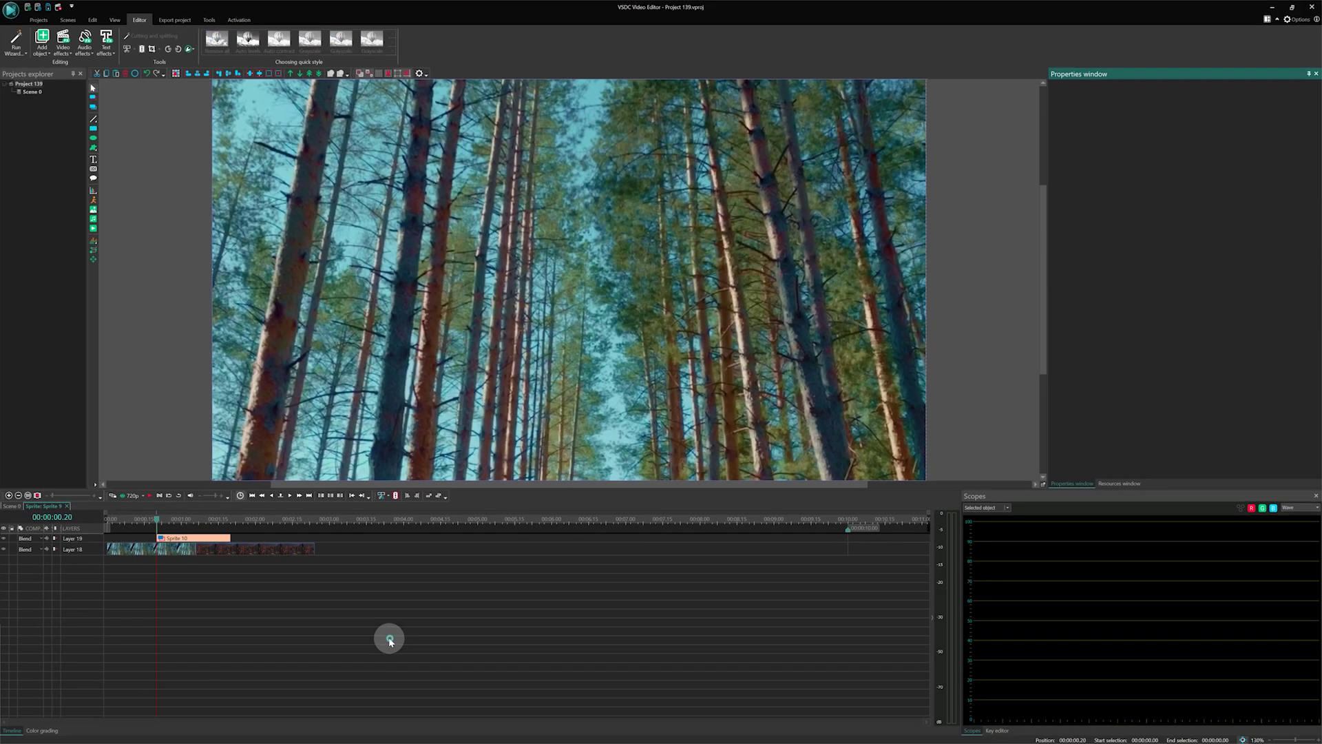
left_click_drag(848, 527, 316, 537)
scroll(357, 558, "up", 3)
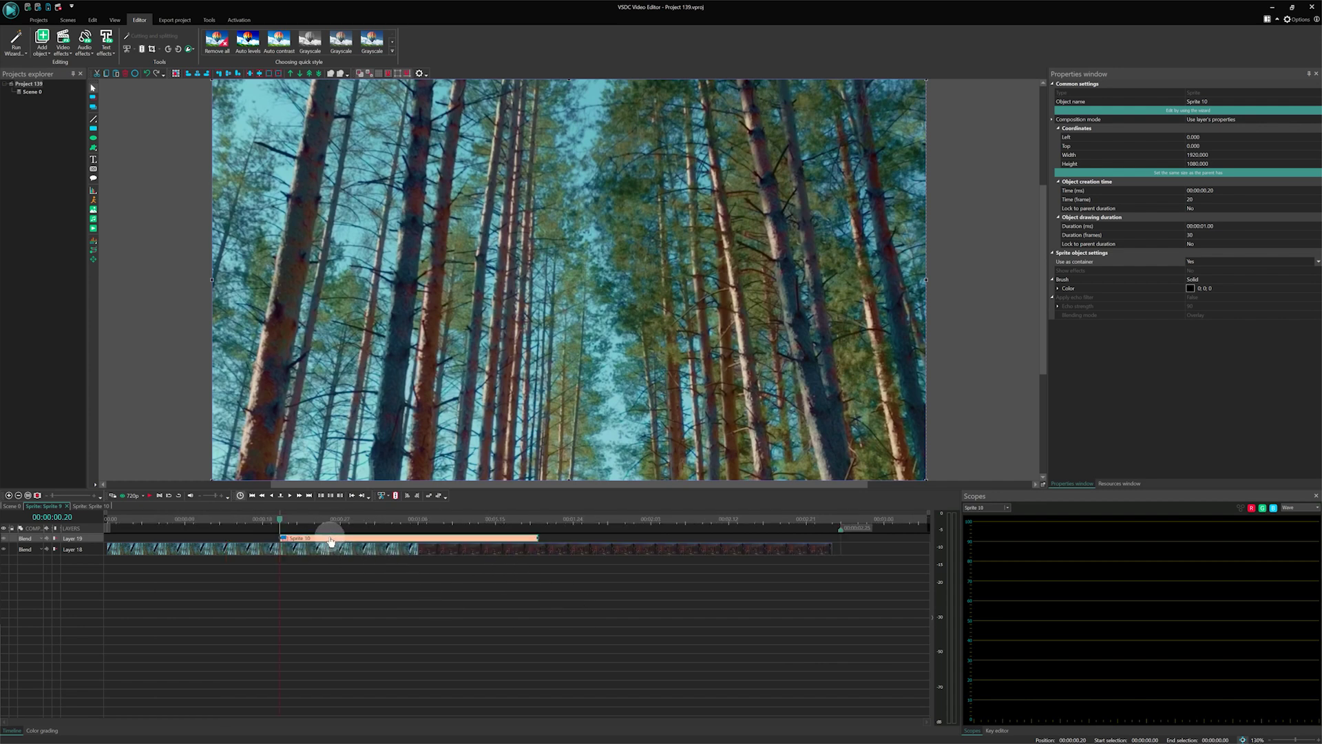
Open the nested sprite, close the Projects explorer and add a Motion blur filter spanning the whole parent duration.
double_click(331, 541)
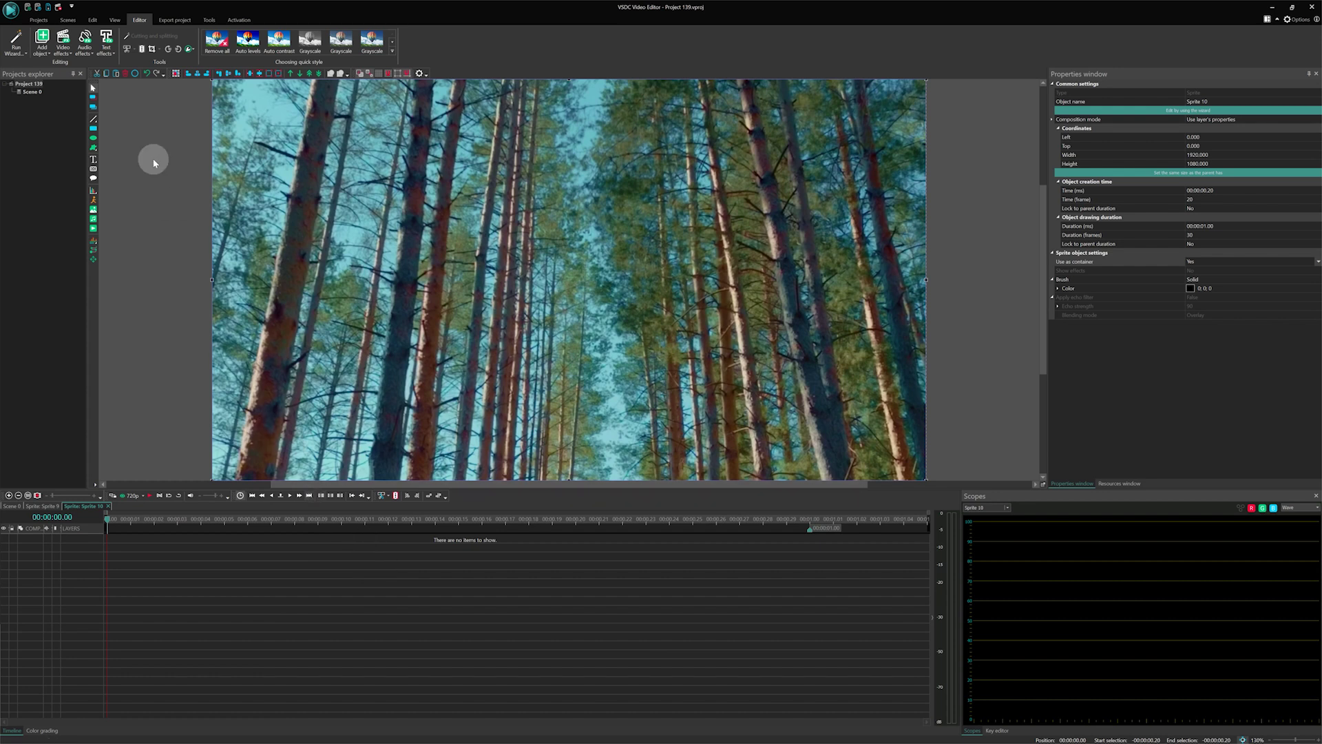
left_click(79, 74)
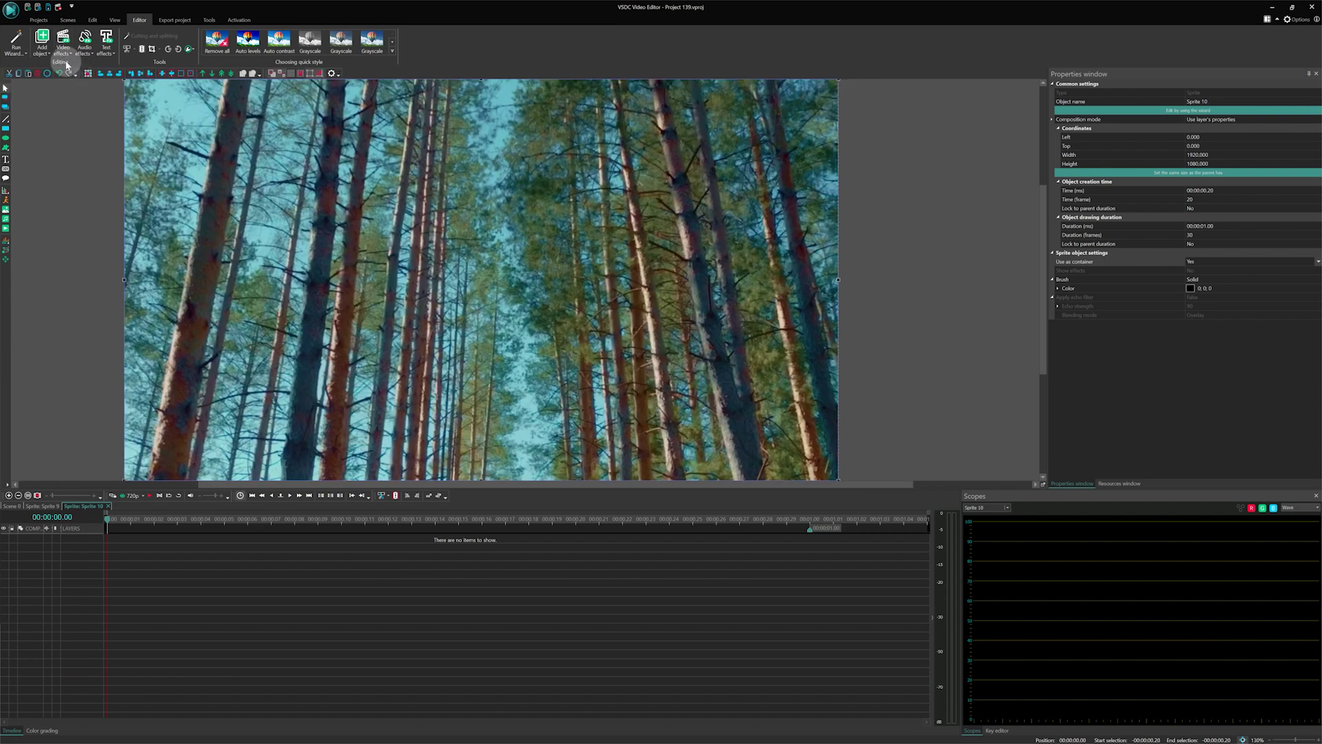
left_click(63, 42)
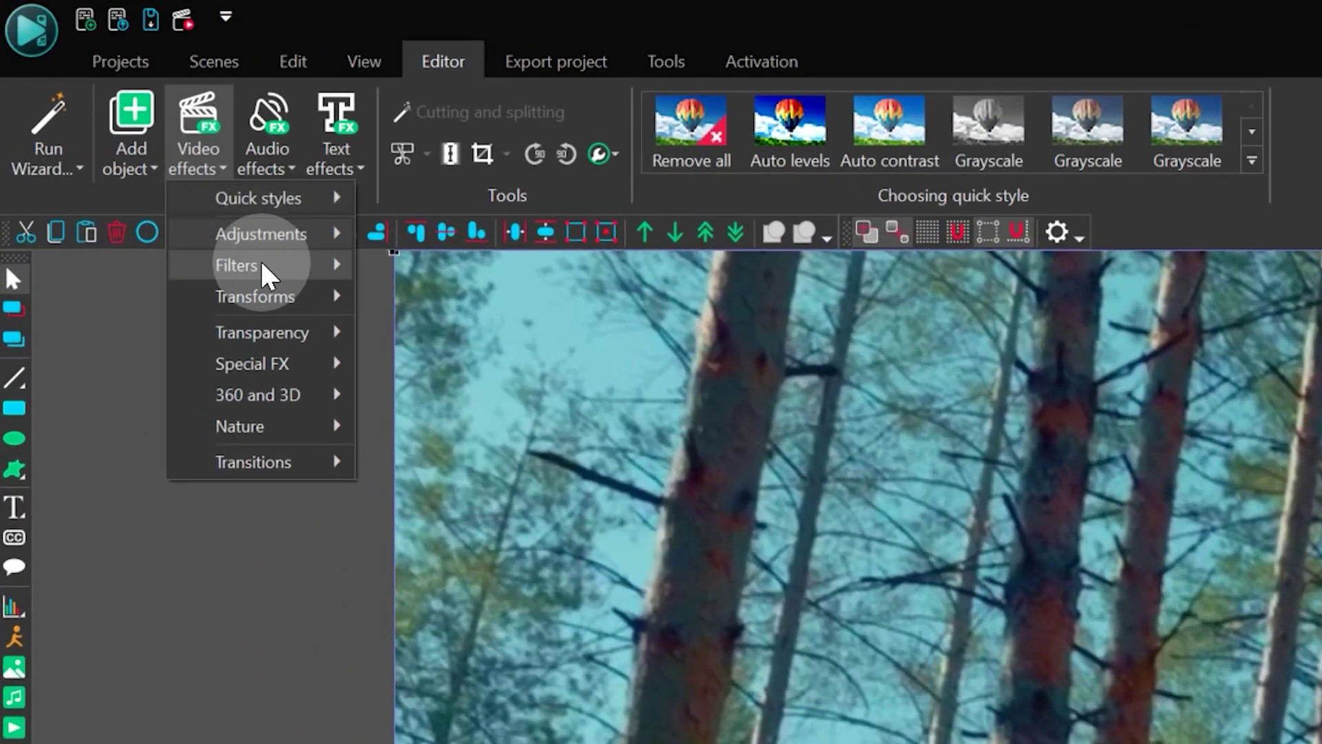
mouse_move(263, 266)
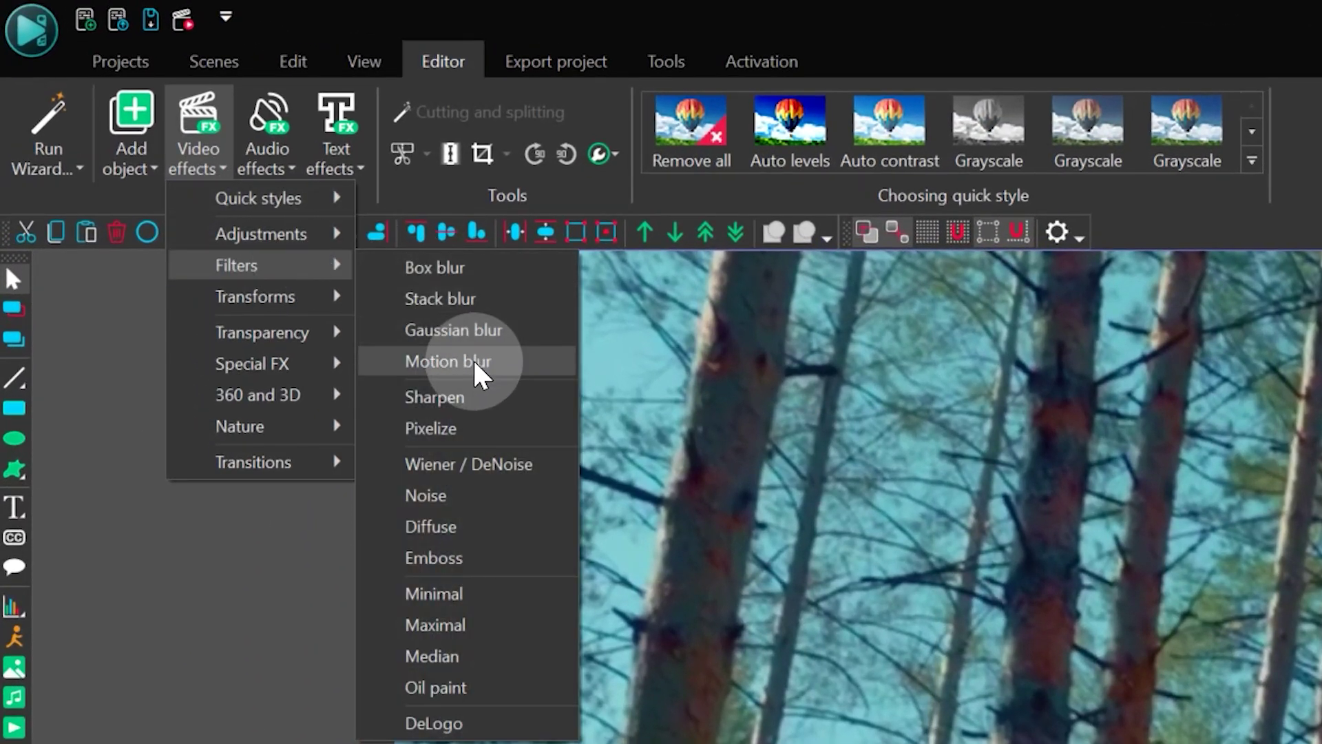
left_click(474, 364)
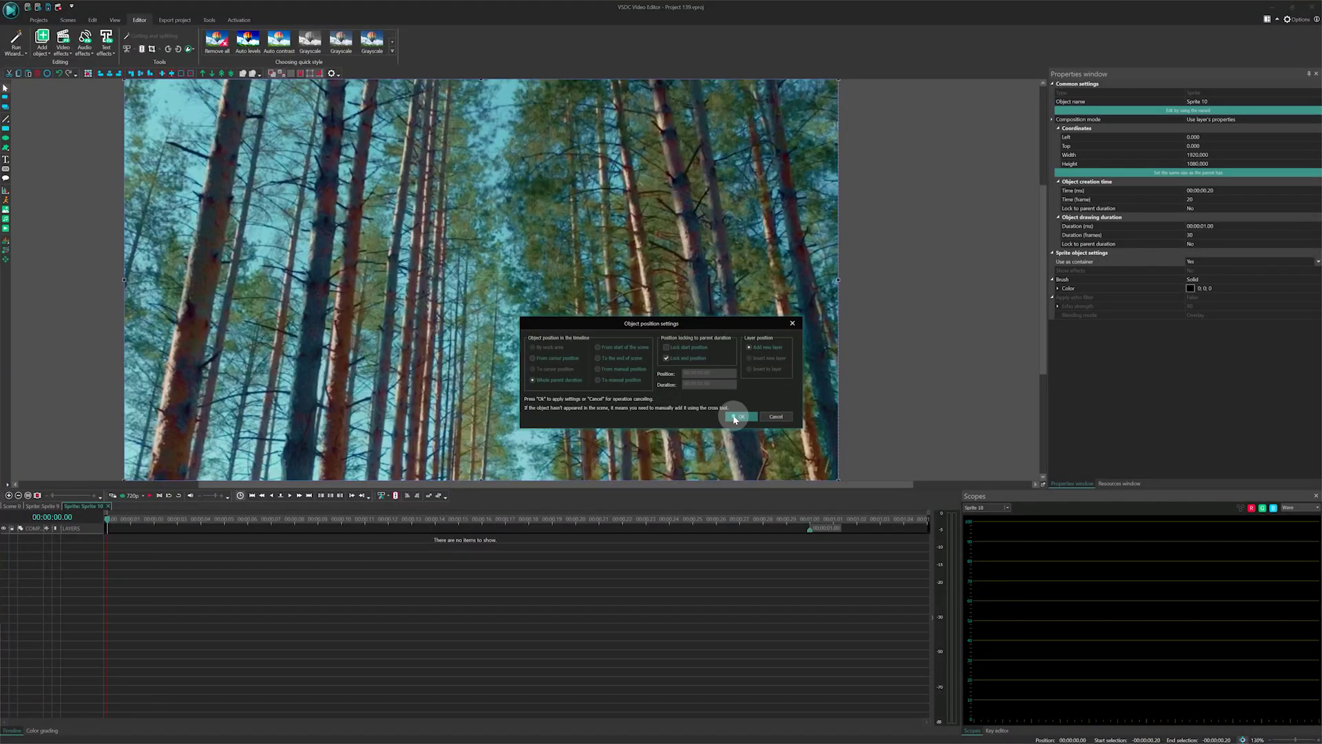
left_click(737, 417)
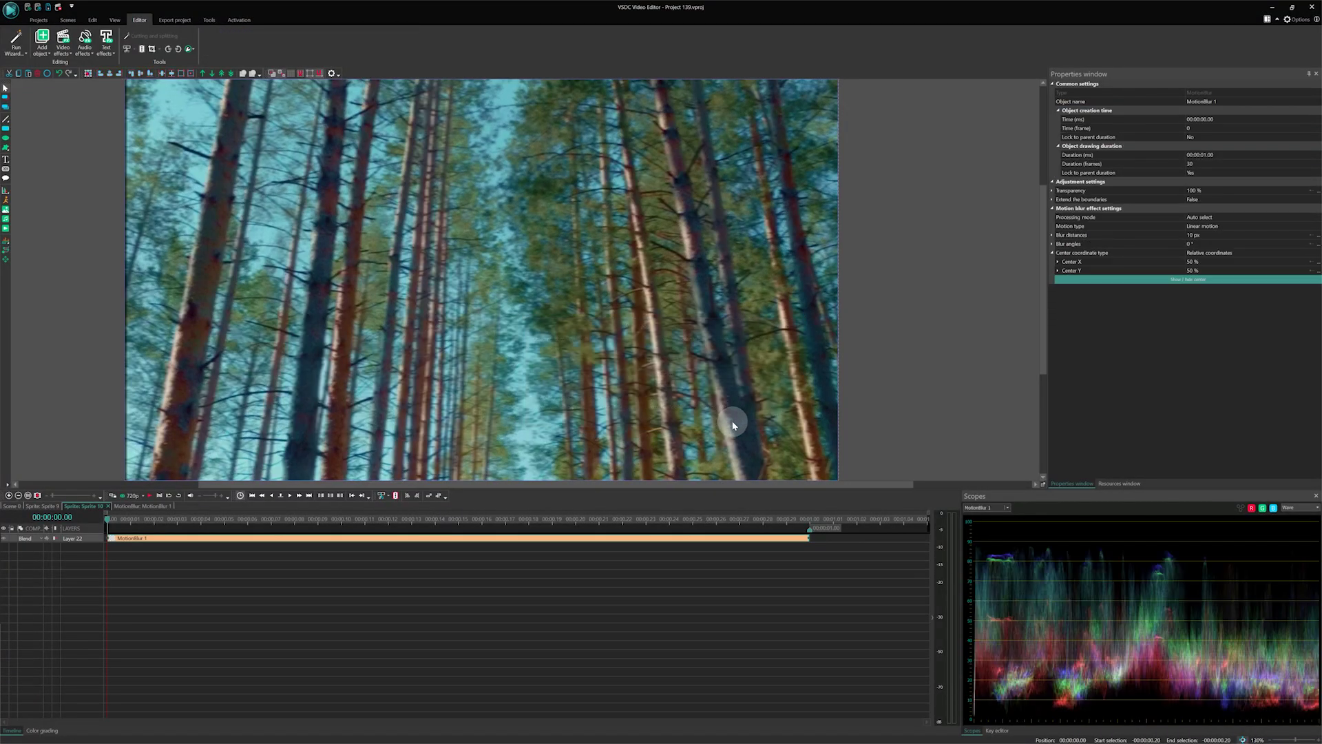
Set the motion blur's duration to 00:00:00.13 and keep its motion type as Linear motion.
left_click(1224, 156)
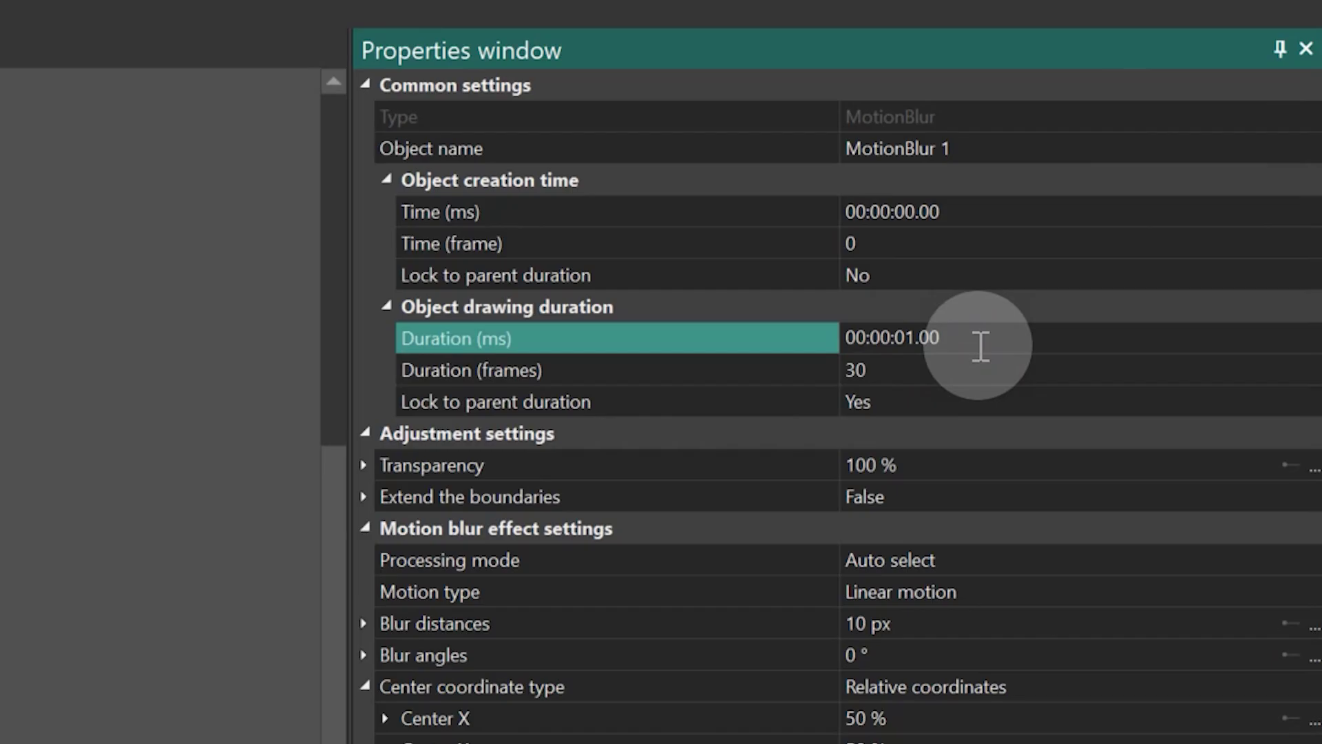
key("BackSpace")
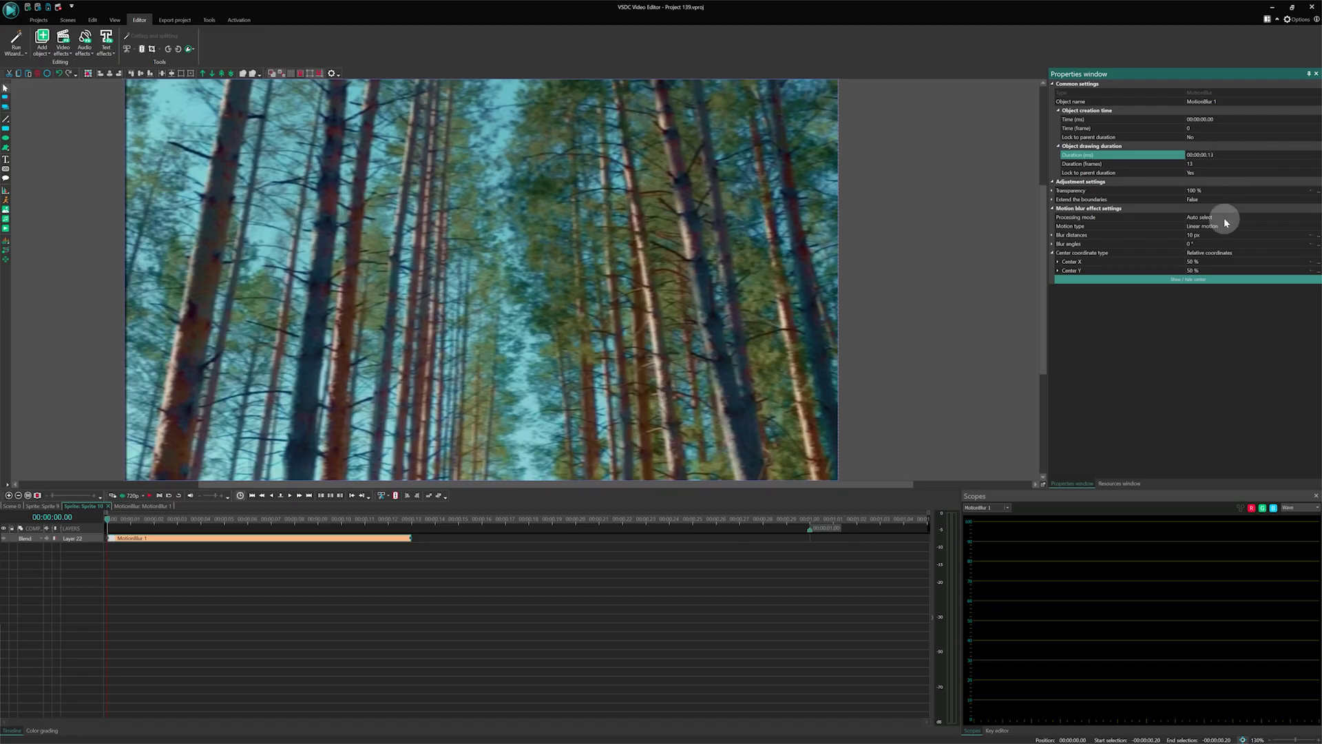
left_click(985, 588)
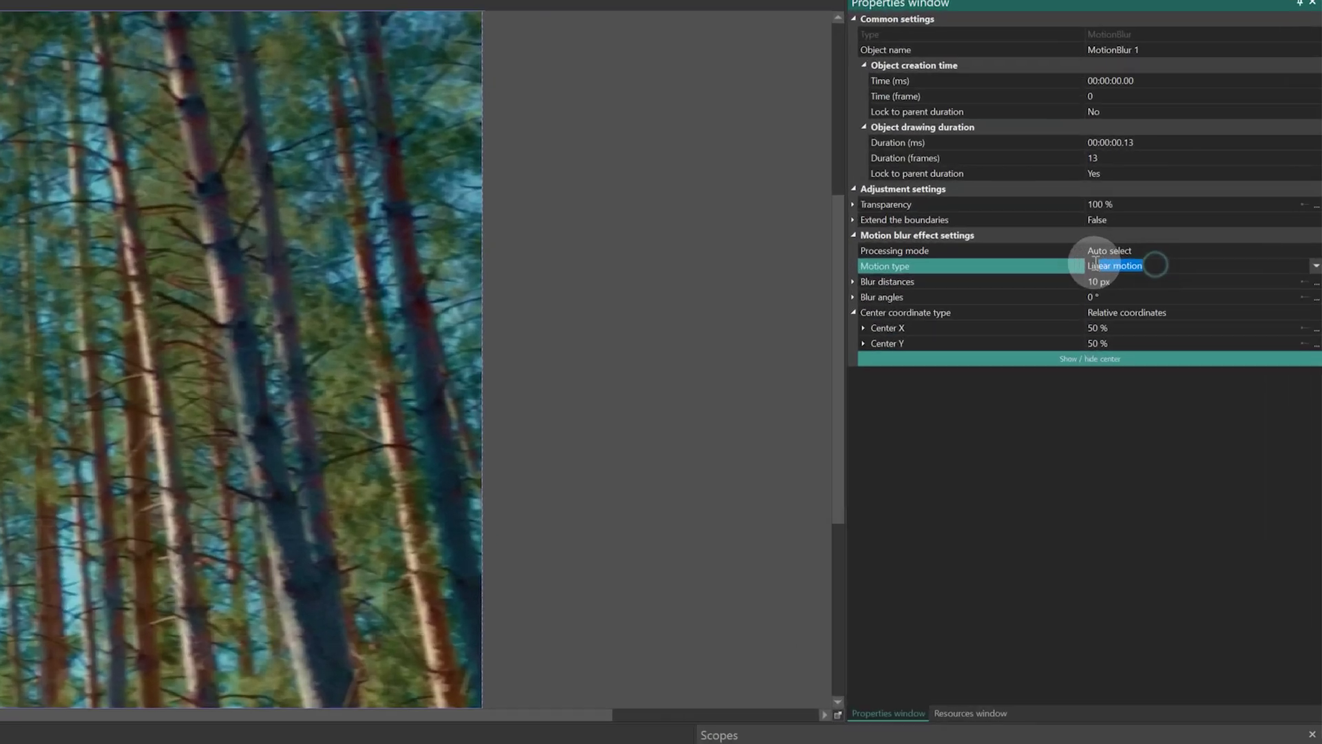
left_click(1229, 225)
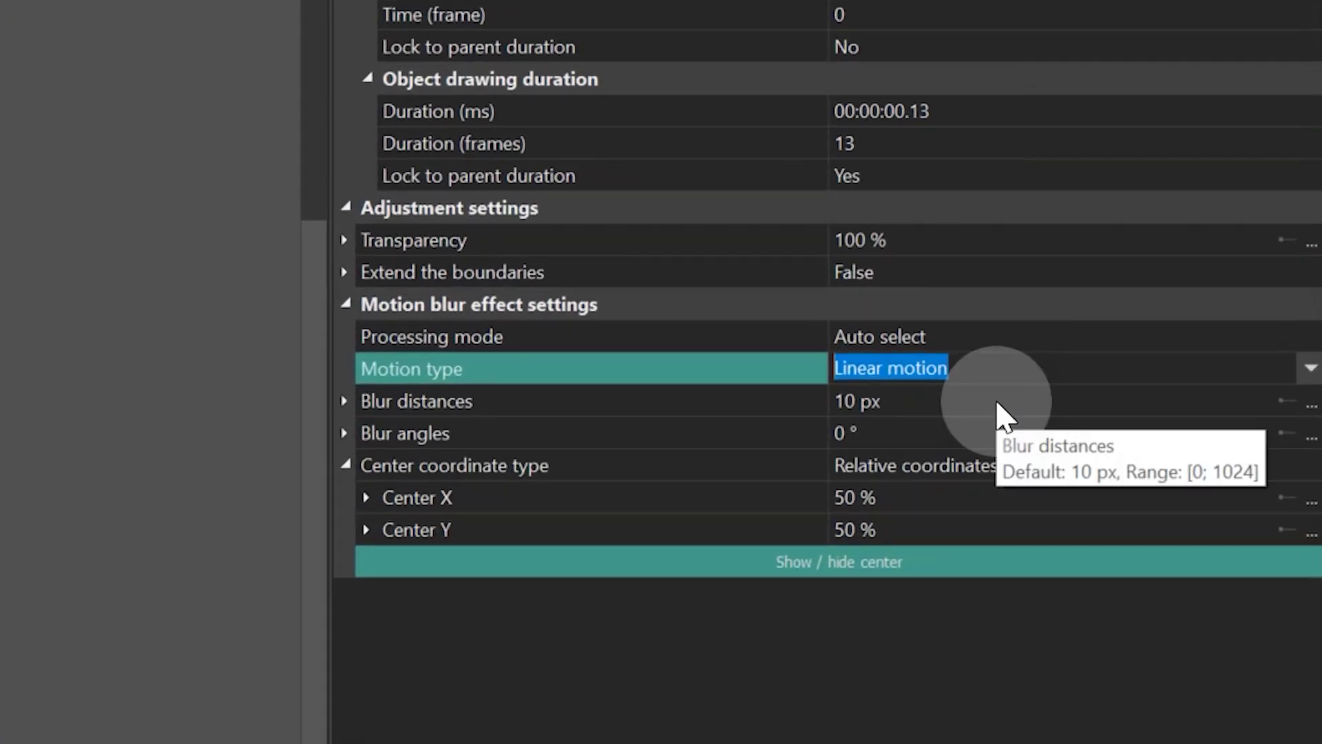
Set the blur distance to an initial value of 0 px and a final value of 20 px.
left_click(344, 401)
left_click(906, 441)
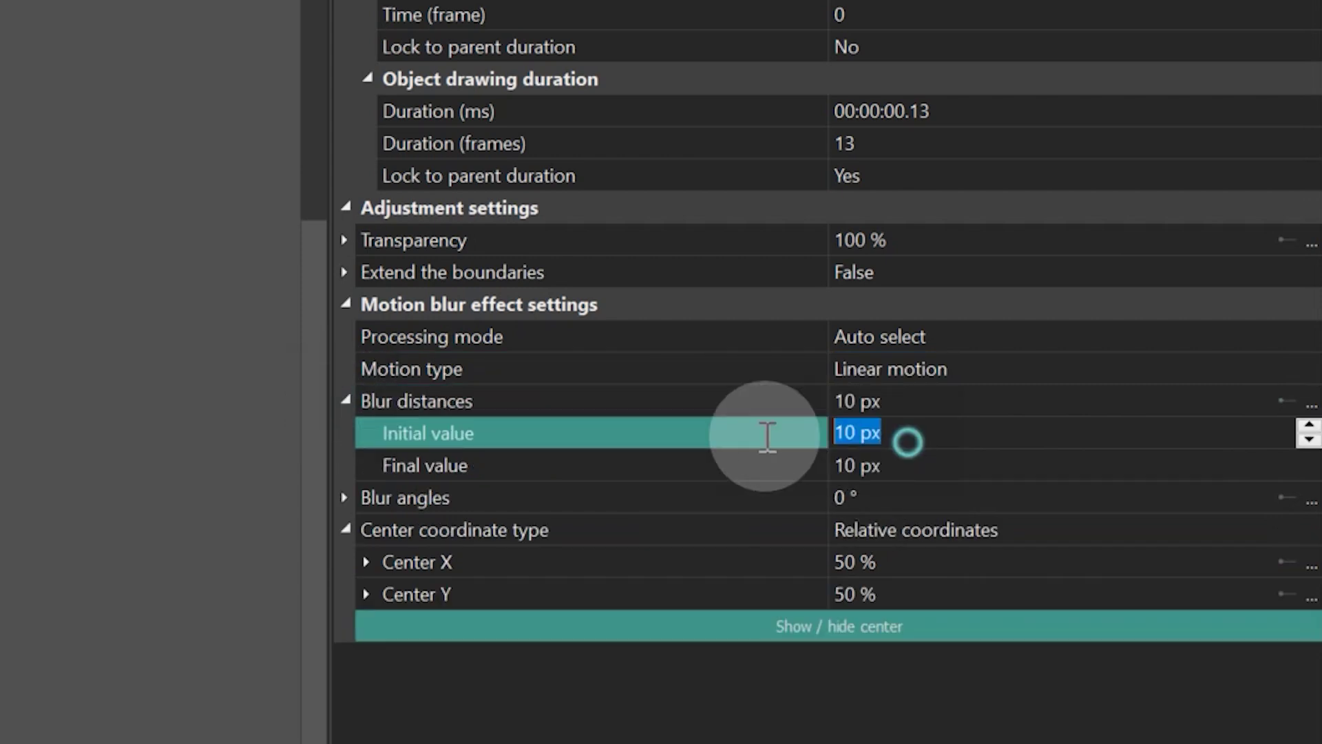
type("0")
left_click(998, 464)
type("20")
key("Return")
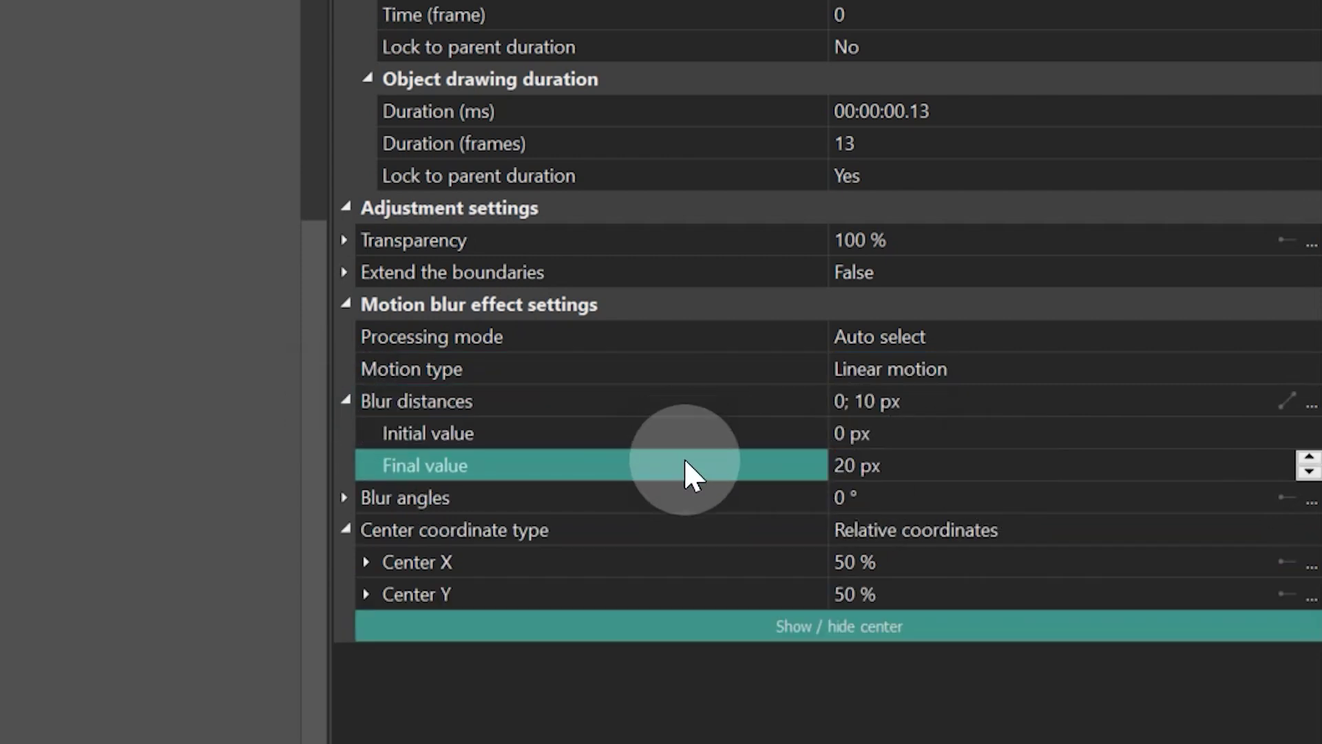
Set the final blur angle to 25° and toggle the effect's boundary extension.
left_click(343, 497)
left_click(902, 554)
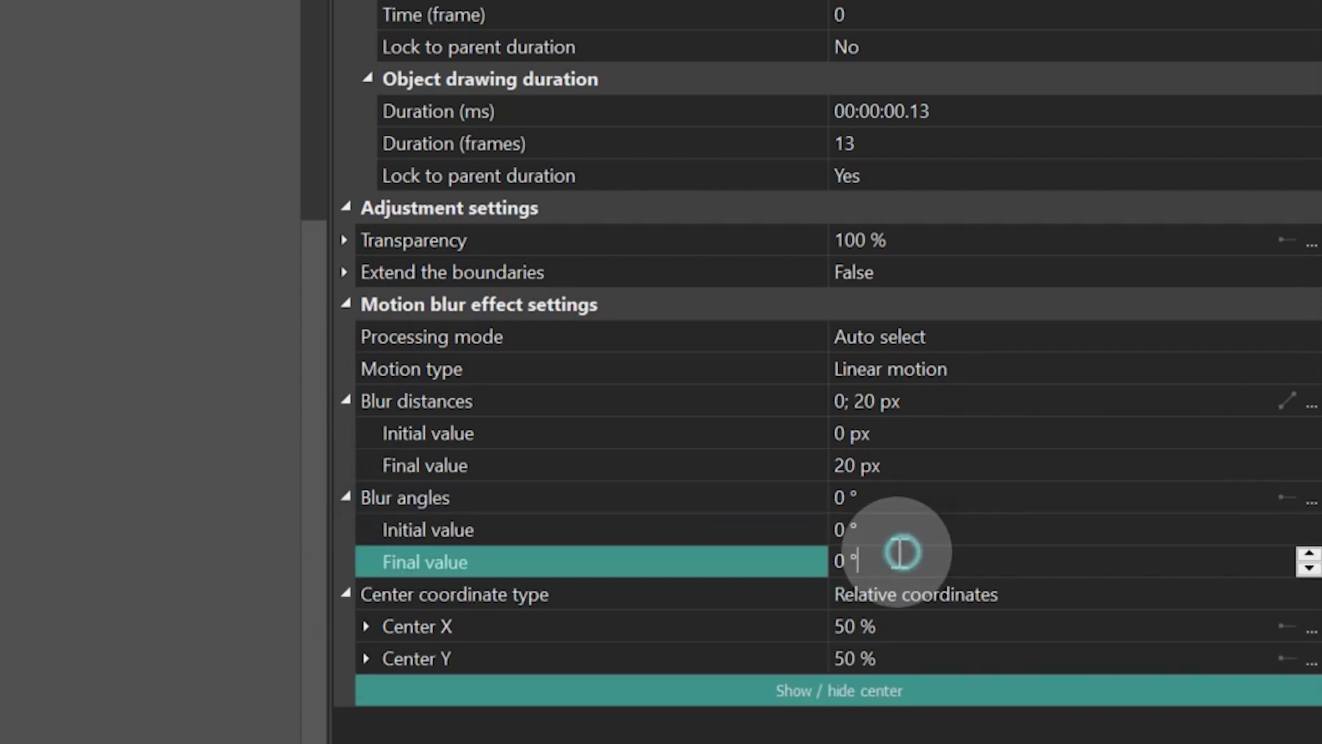
type("25")
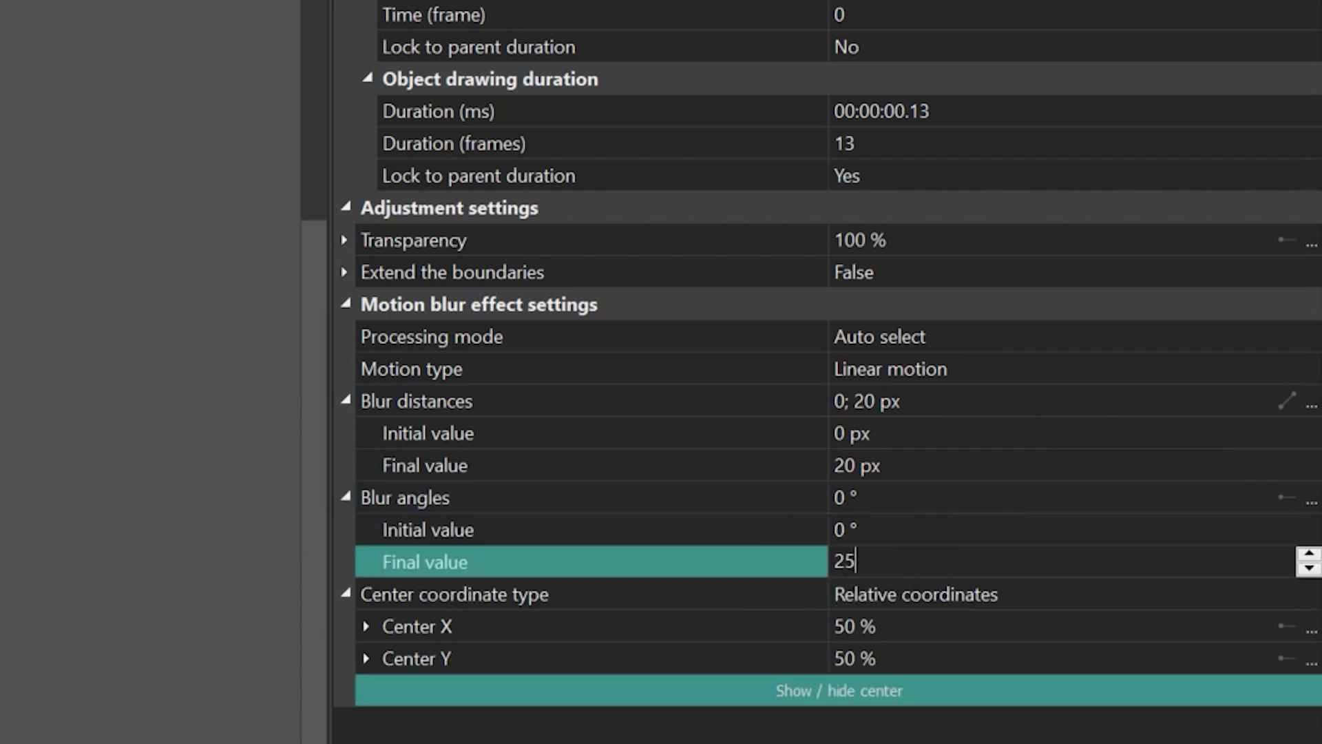
key("Return")
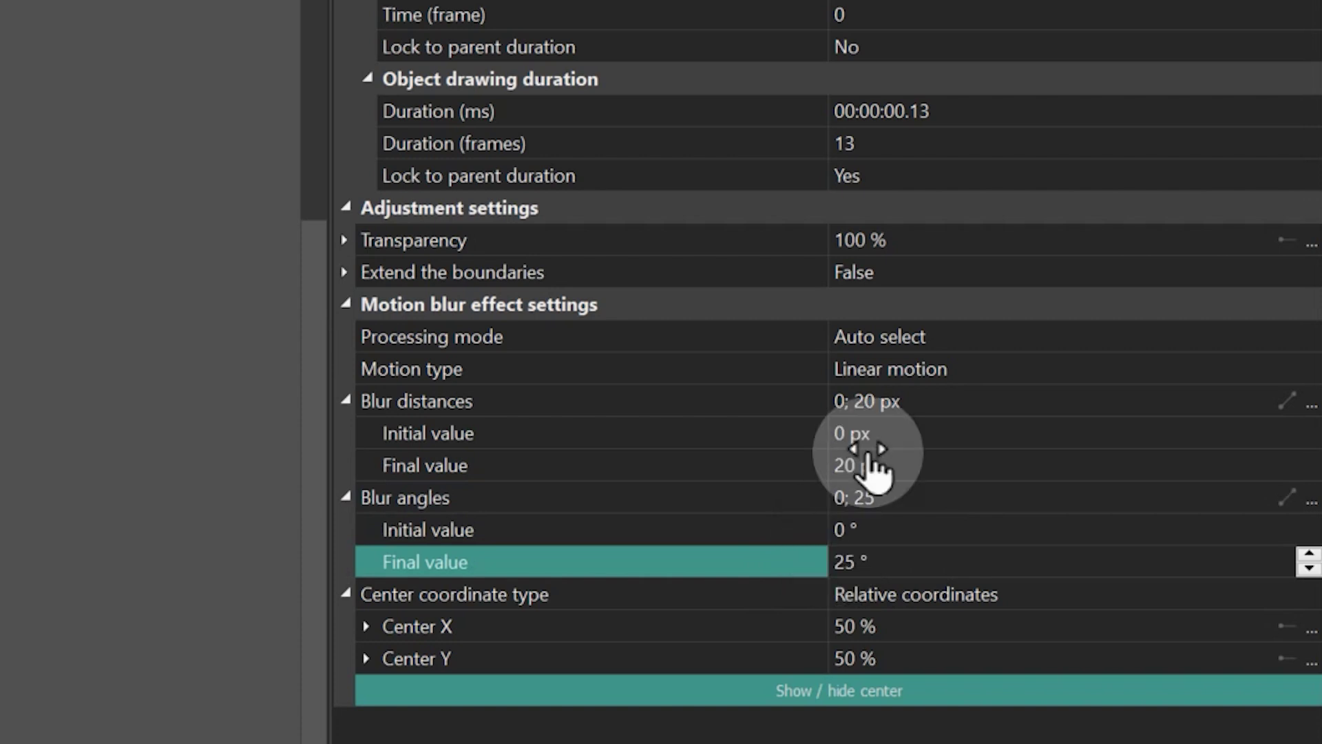
double_click(912, 272)
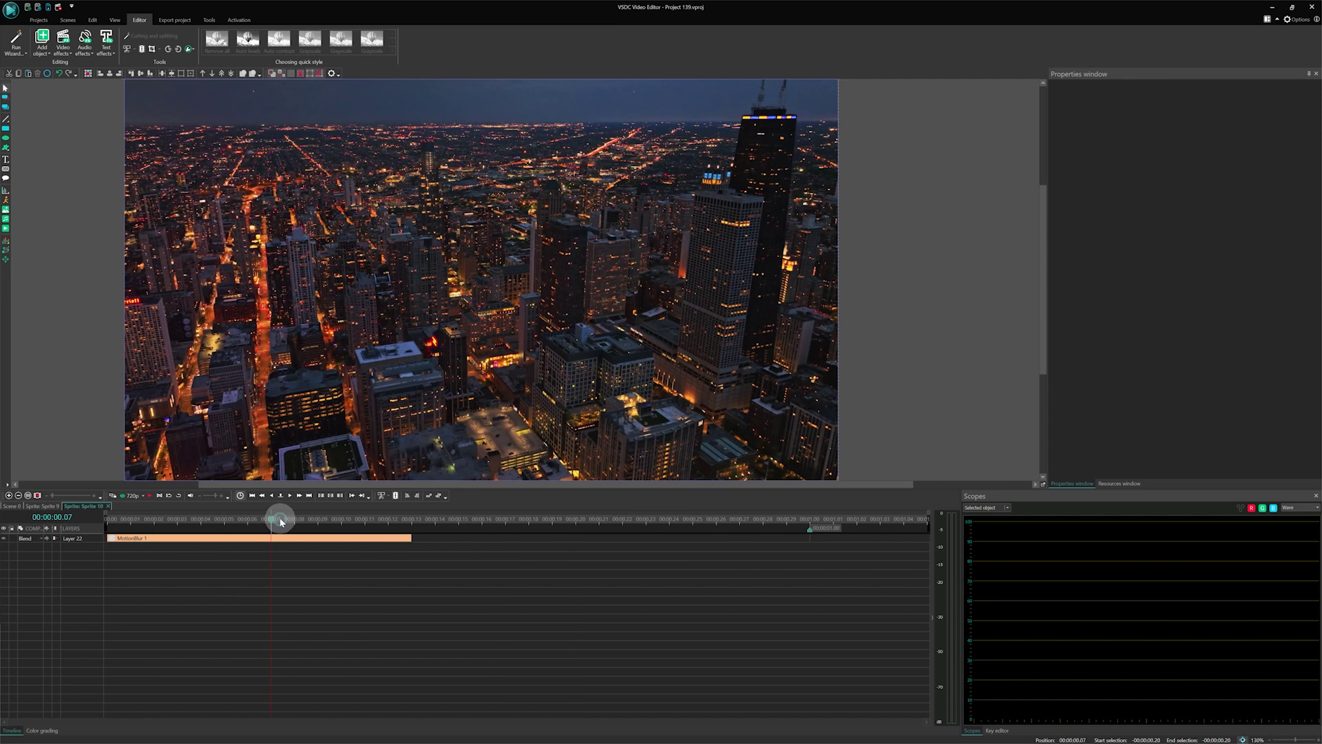
Preview the motion blur frame by frame from frame 7 to frame 11.
left_click(271, 519)
left_click(295, 498)
left_click(294, 499)
left_click(295, 498)
left_click(294, 498)
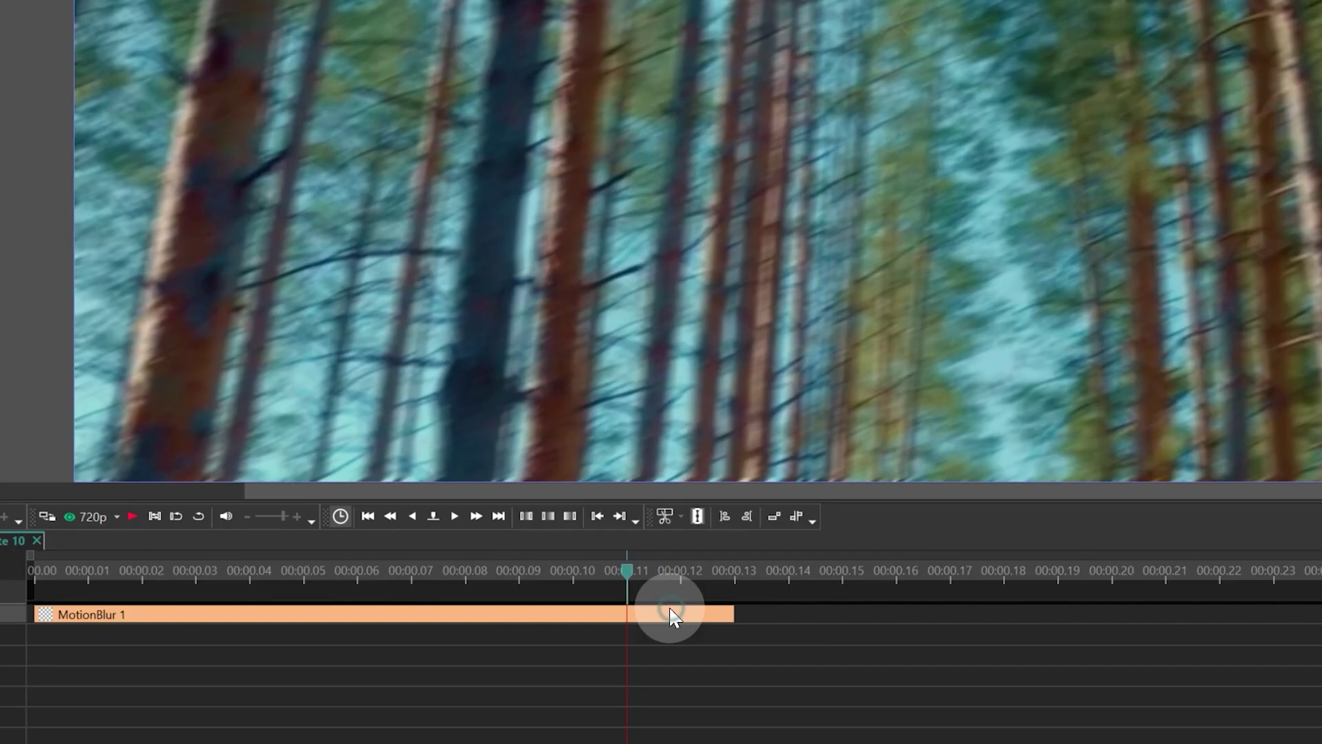
Duplicate the motion blur, place the copy directly after the original on the same layer, and extend it to the sprite's end.
right_click(385, 538)
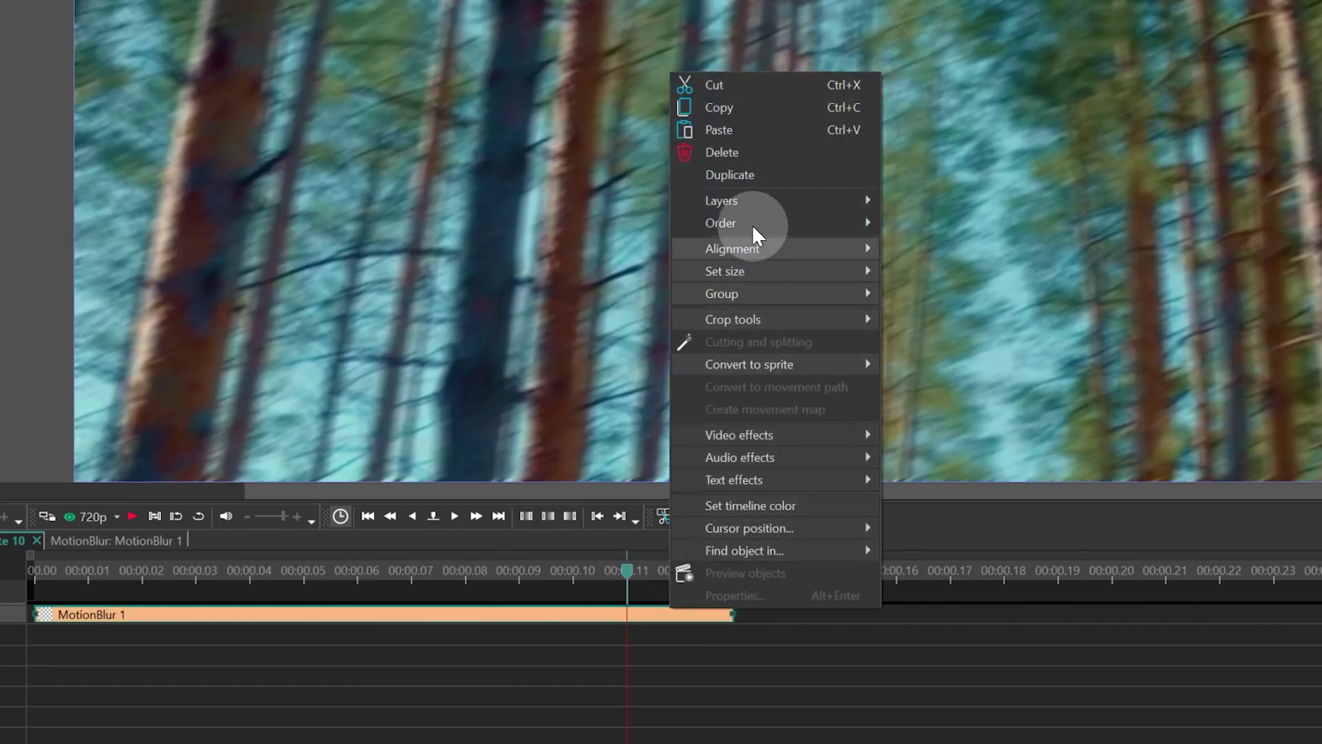
left_click(426, 348)
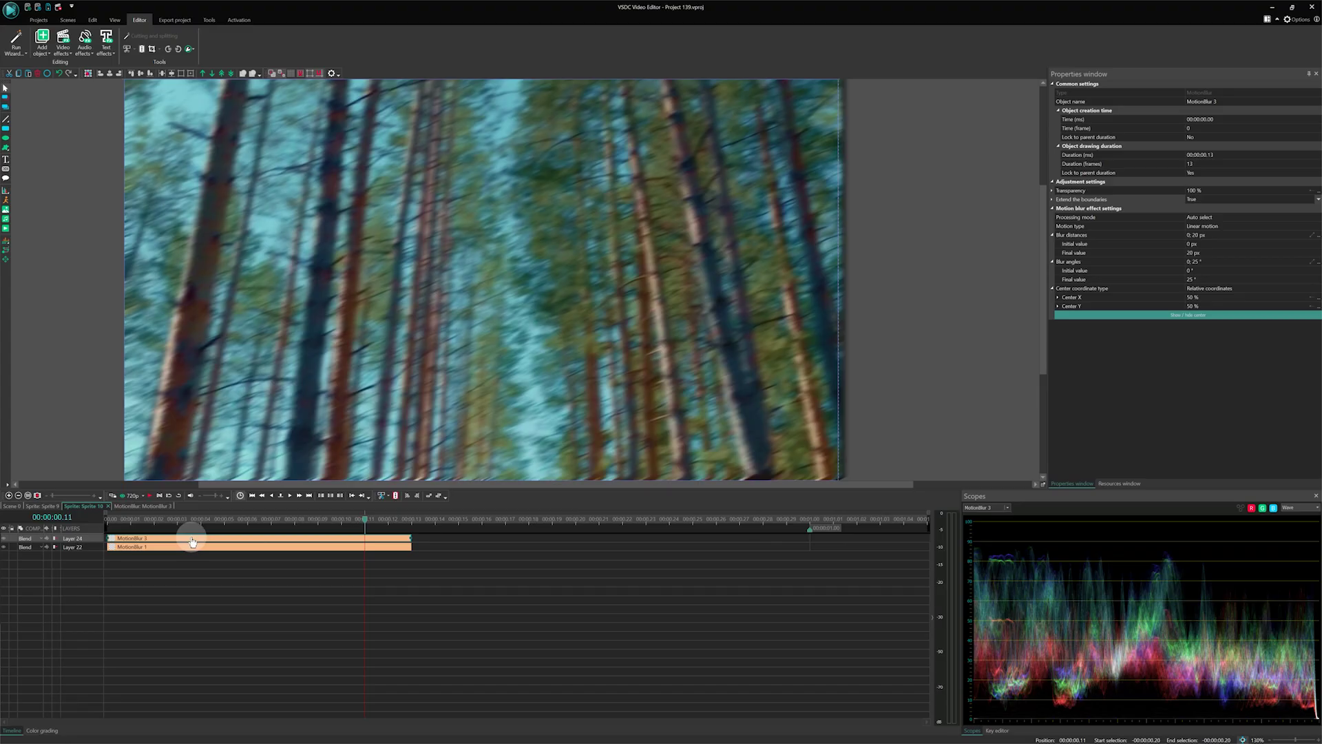
left_click_drag(226, 618, 985, 626)
left_click_drag(717, 541, 788, 537)
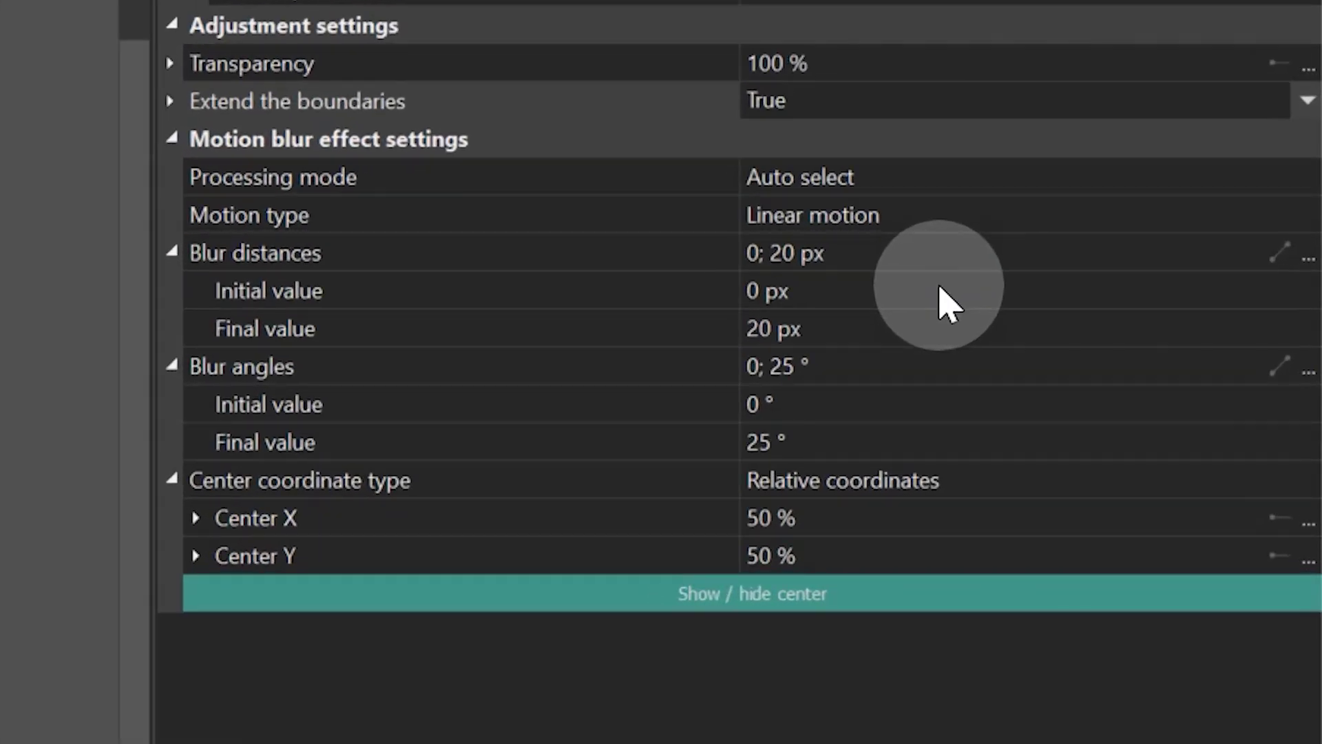
Reverse the second motion blur: set blur distances from 20 px to 0 px and blur angles from 25° to 0°.
left_click(1191, 245)
type("20")
left_click(860, 328)
type("0")
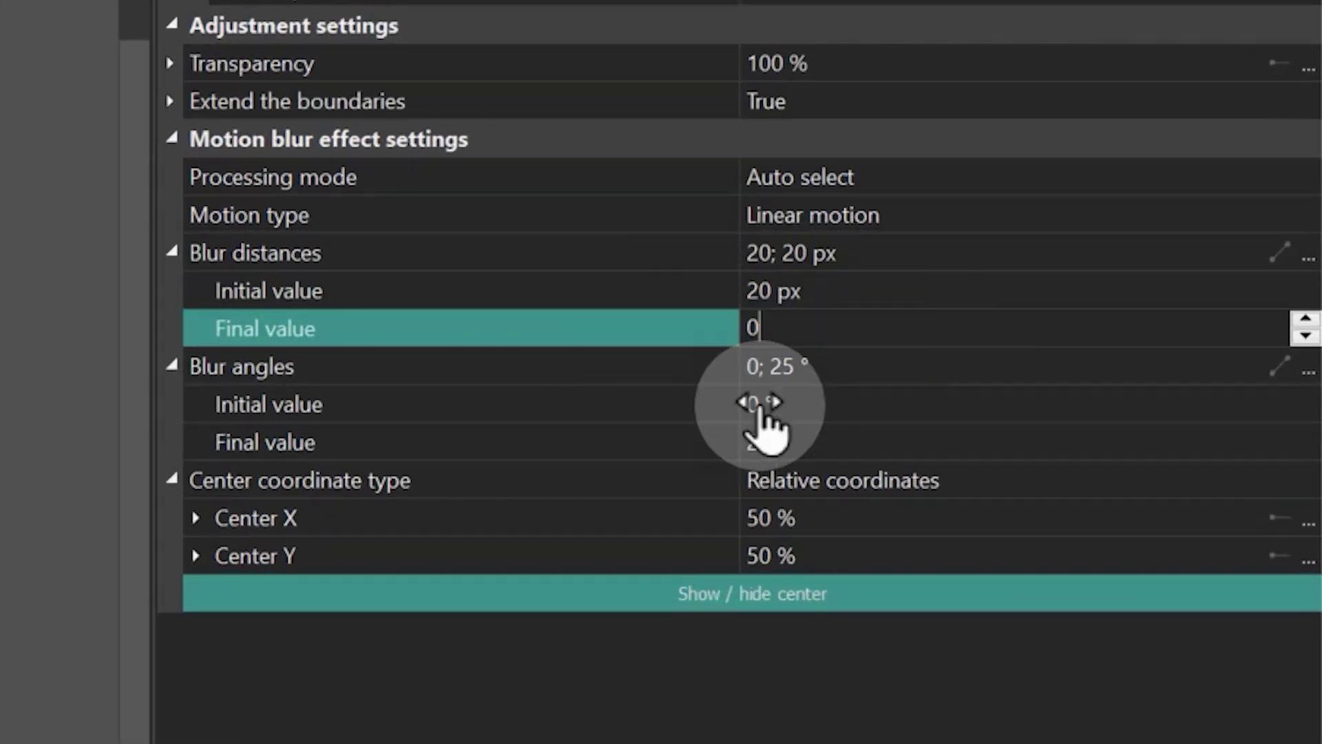
left_click(803, 404)
type("25")
left_click(811, 446)
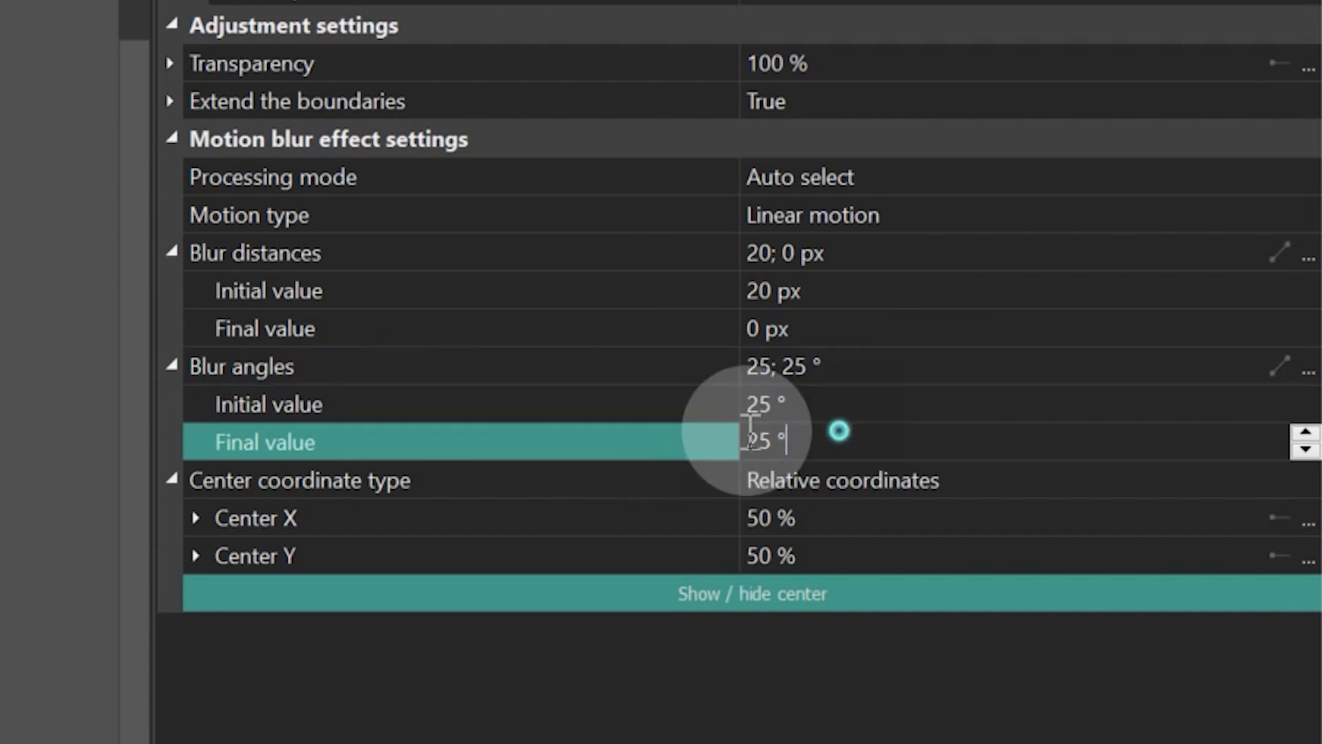
type("0")
key("Return")
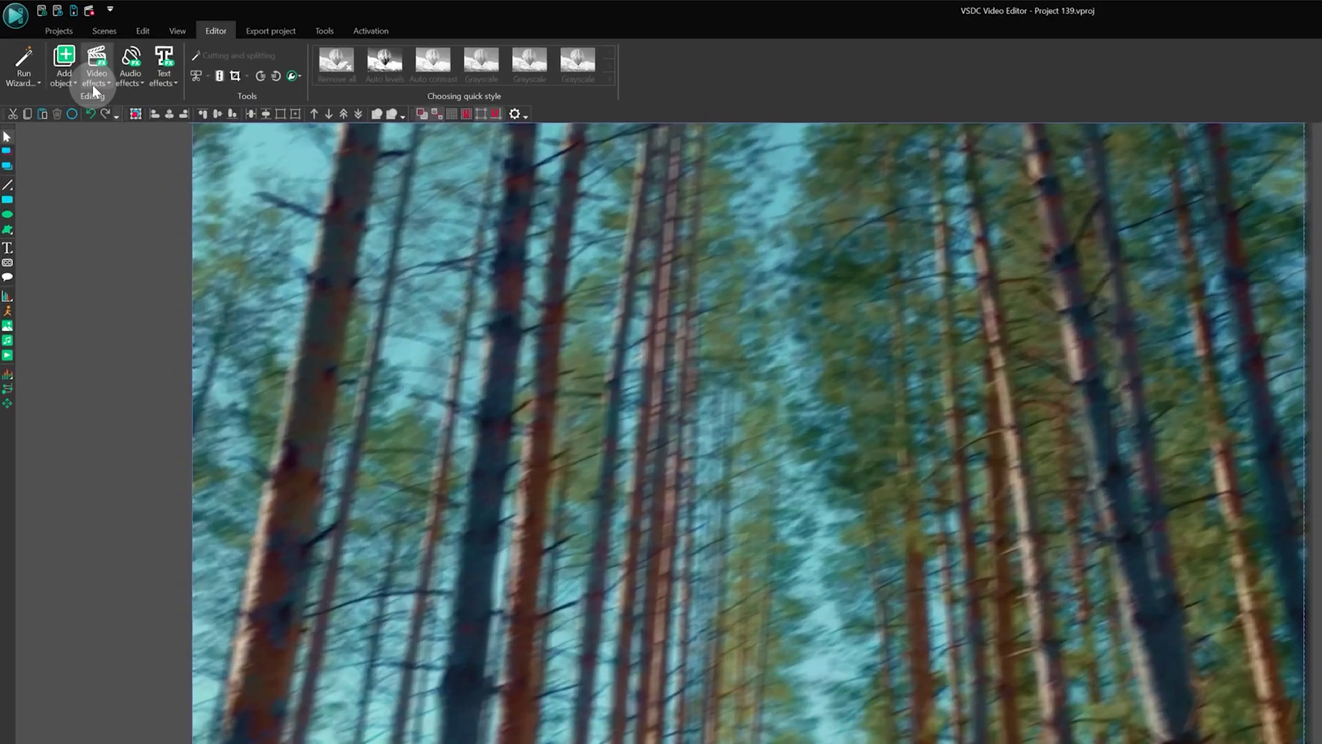
Add a Zoom transform effect inside the sprite on a new layer.
left_click(62, 52)
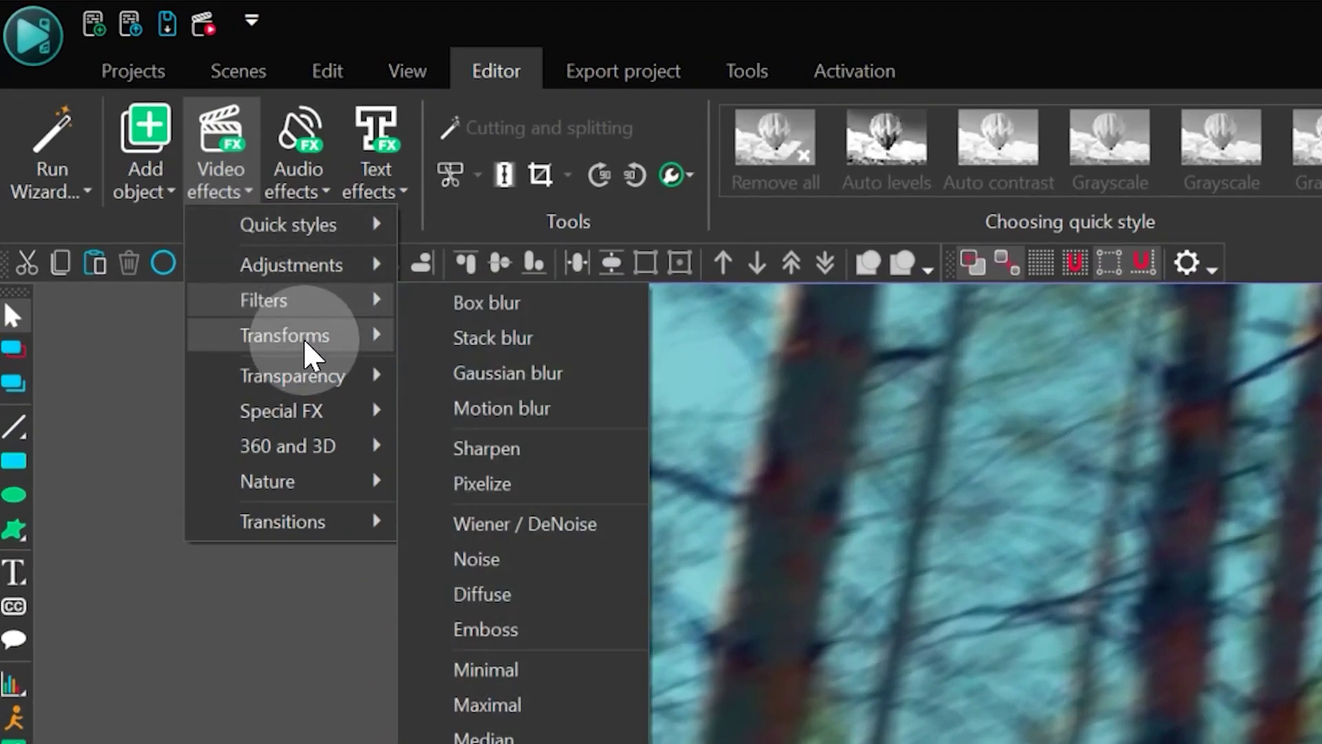
mouse_move(345, 337)
left_click(494, 584)
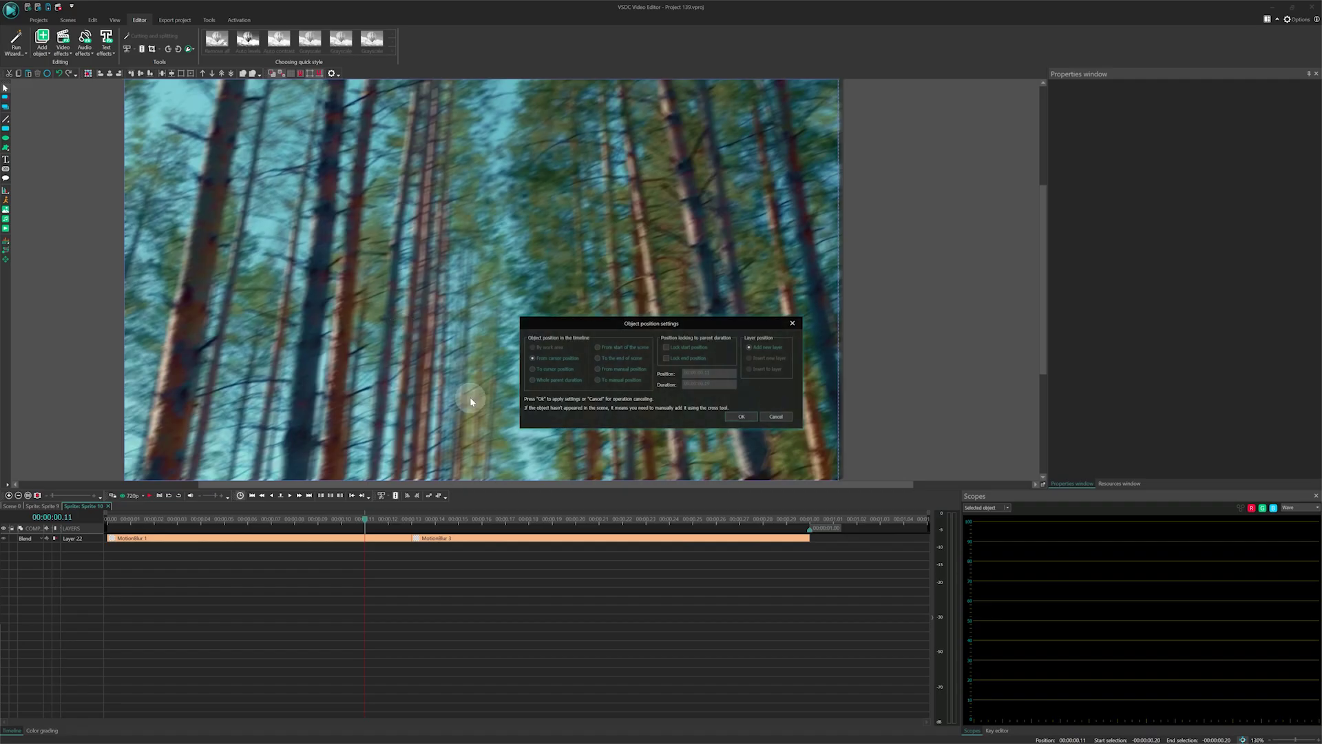
left_click(737, 417)
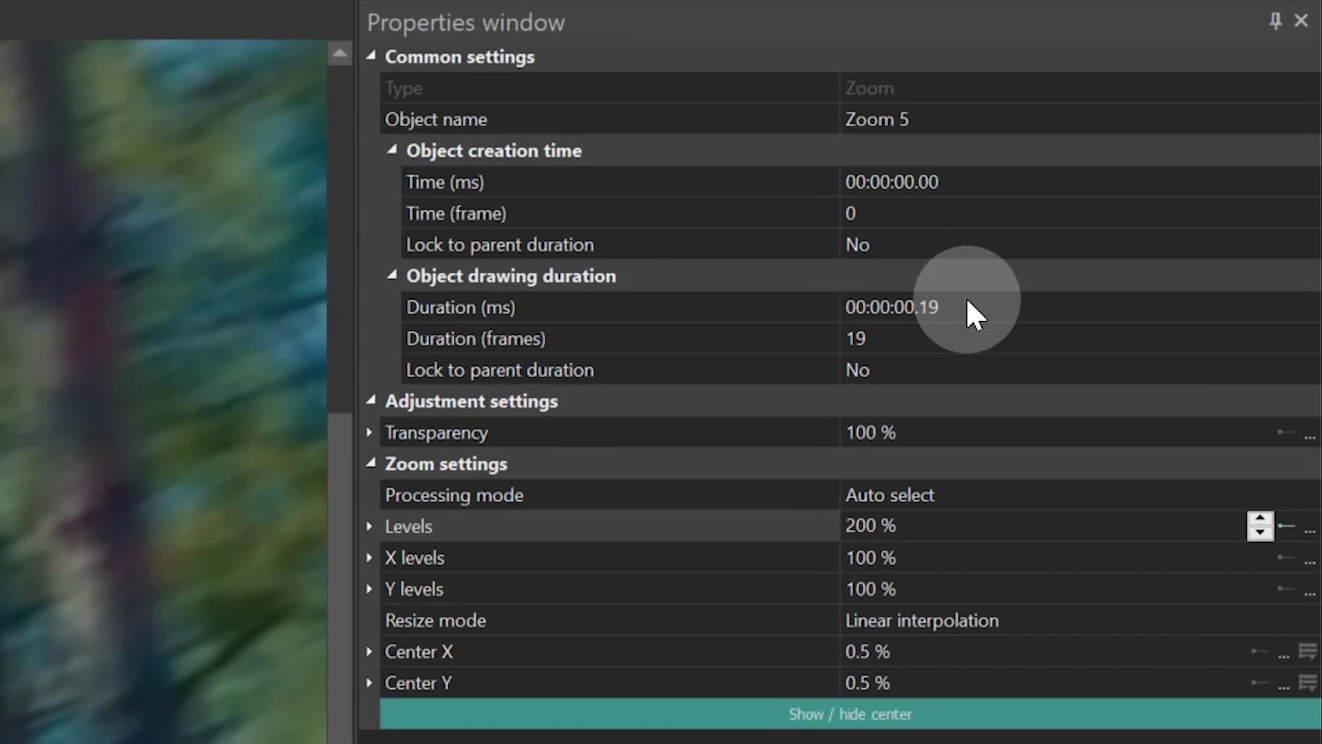
Set the Zoom effect's duration to 00:00:00.13 and its level to 100 %.
left_click(1221, 157)
key("BackSpace")
type("3")
key("Return")
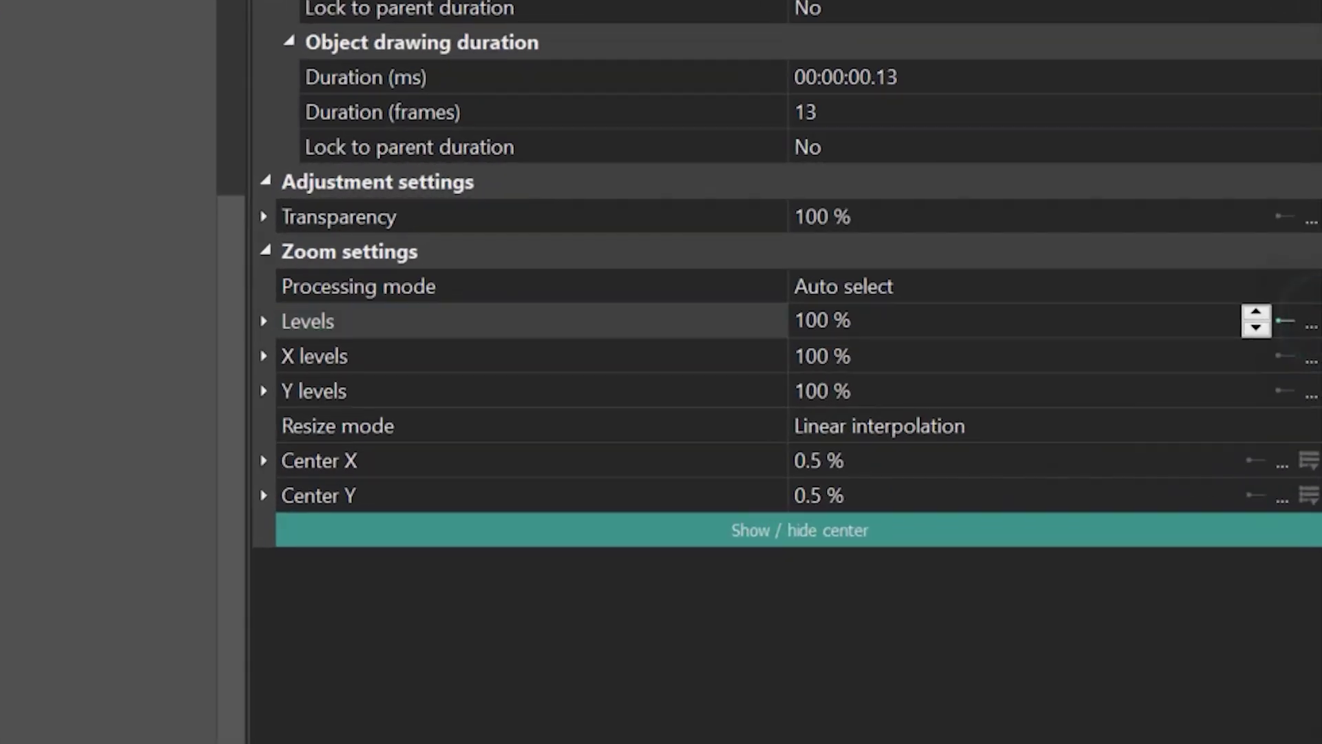
Add a zoom level key of 105 % at 00:00:00.07 and set the last key at 00:00:00.12 to 135 %.
left_click_drag(978, 554, 750, 564)
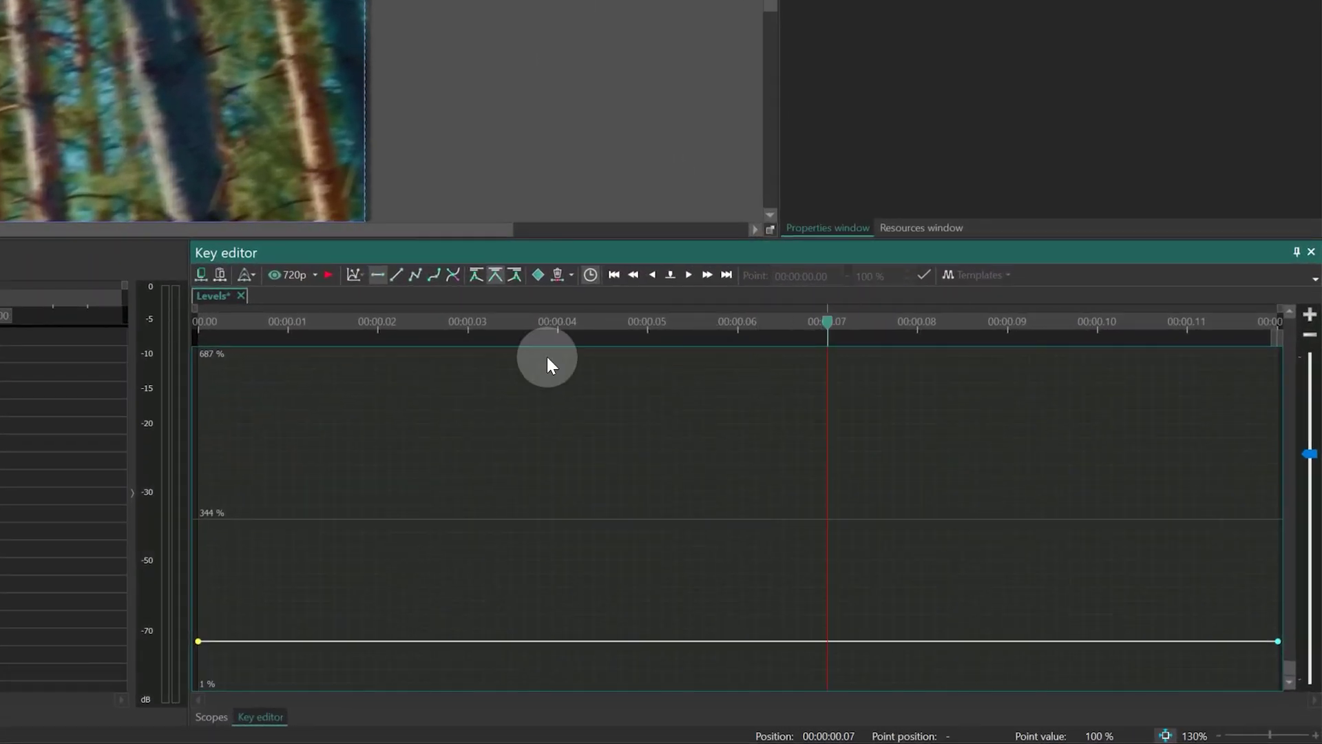
left_click(536, 273)
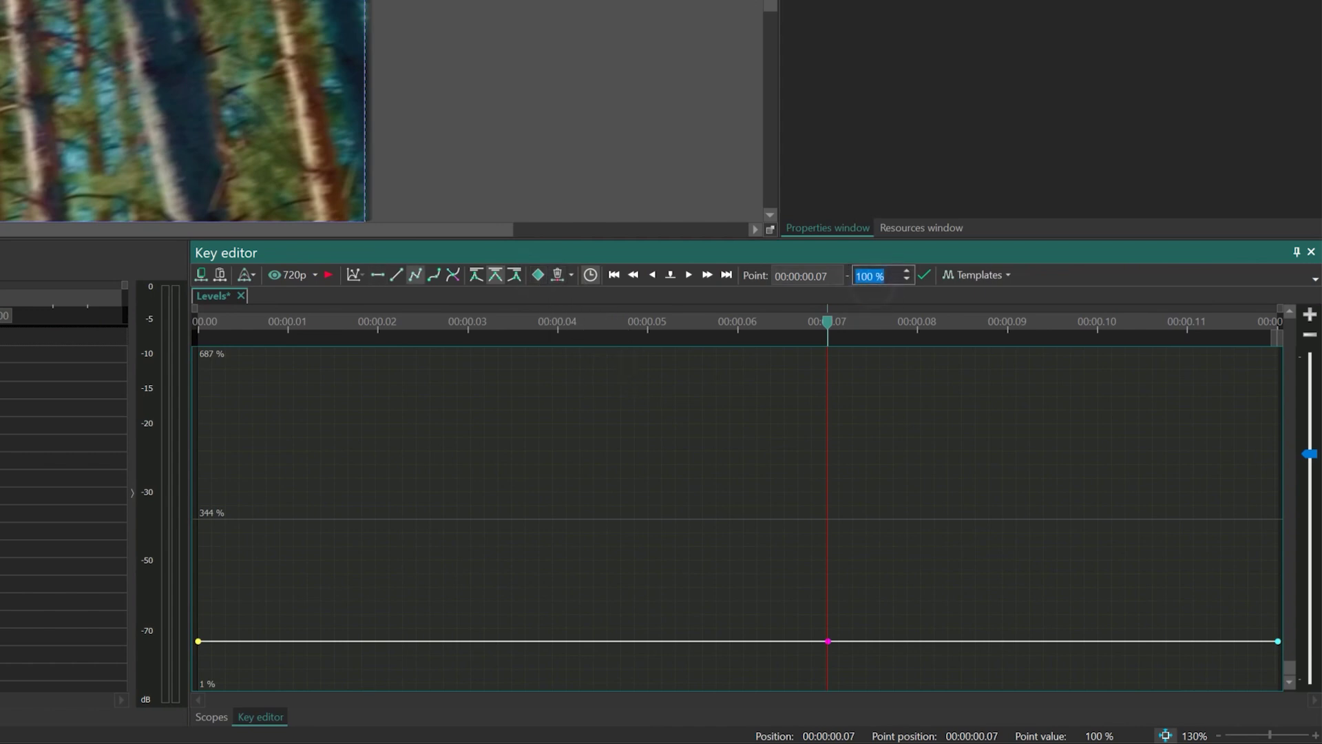
type("105")
key("Return")
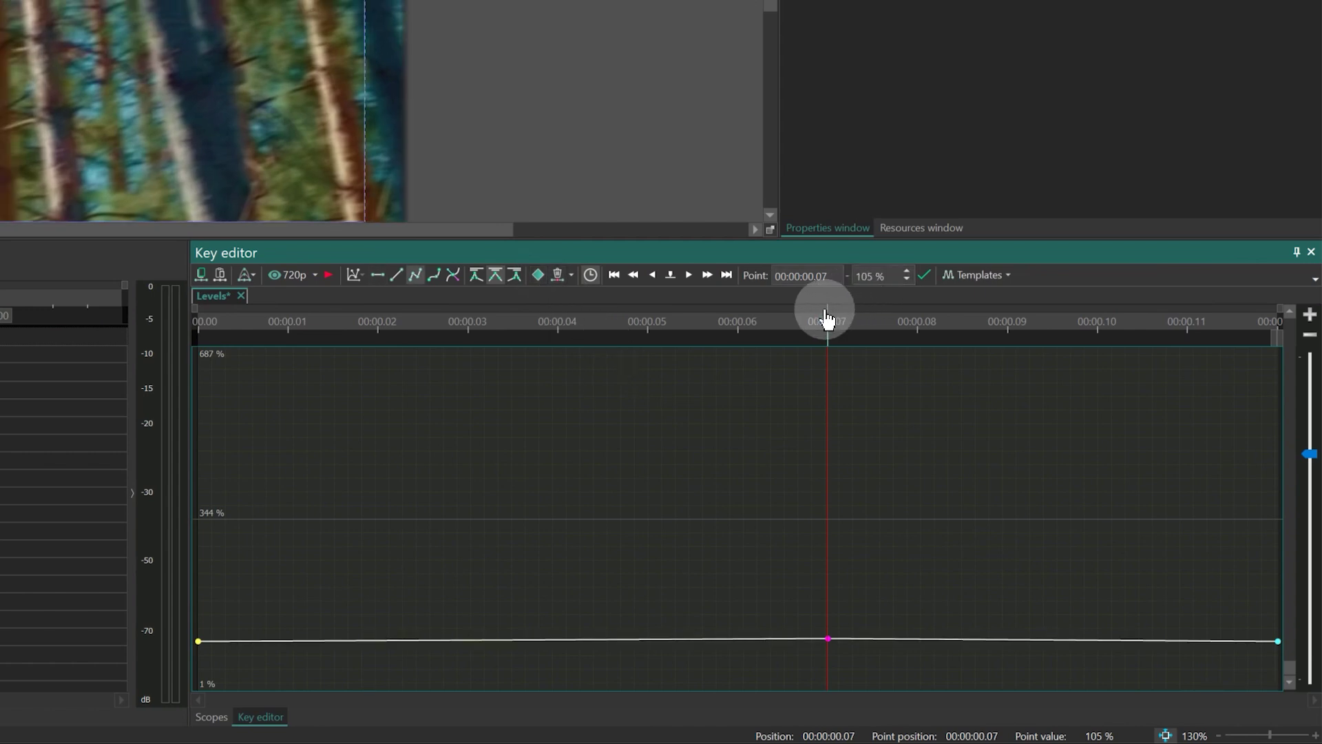
left_click(726, 275)
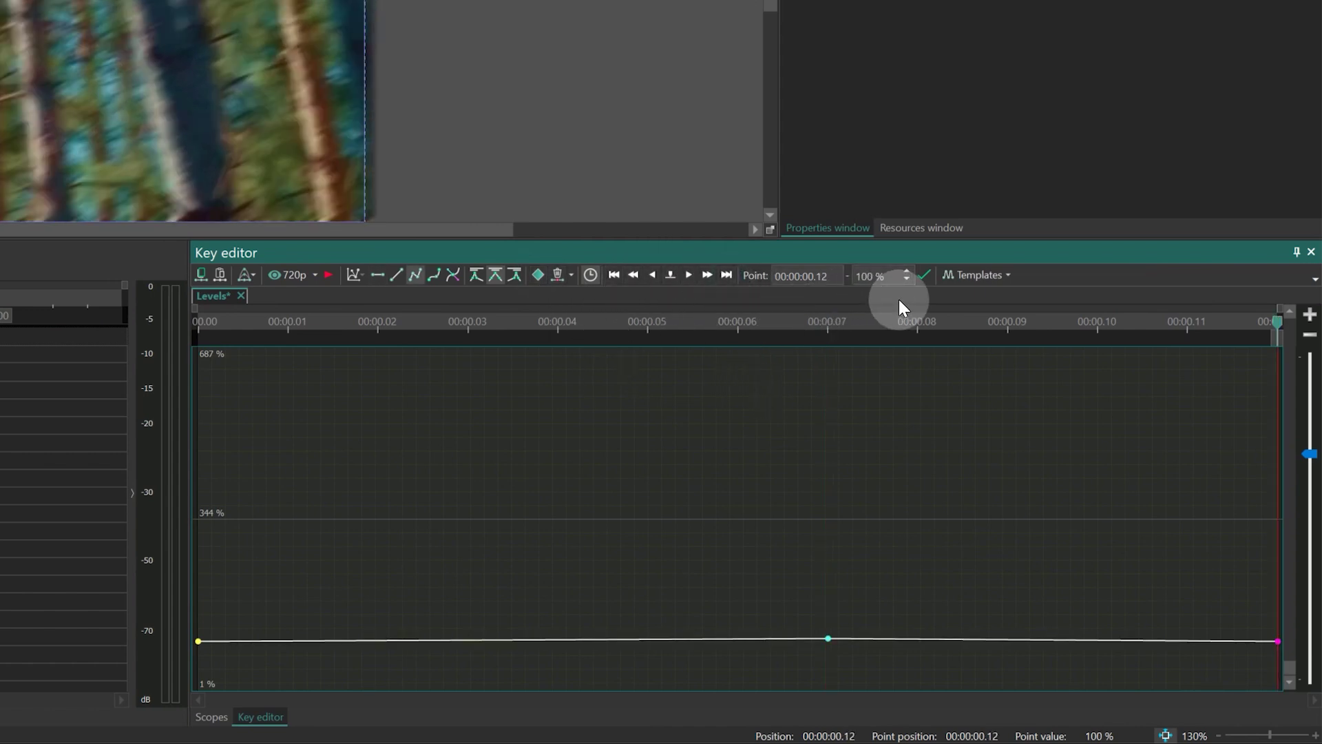
type("135")
key("Return")
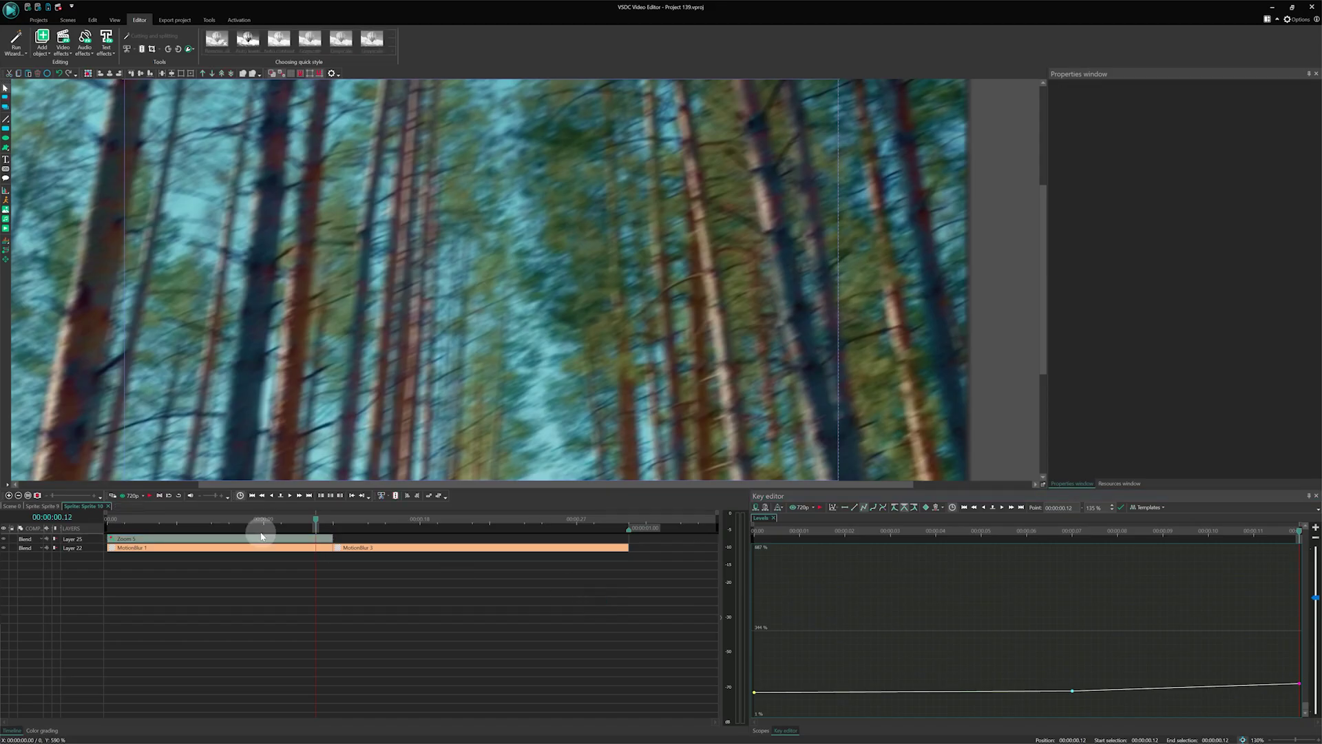
Copy the Zoom effect and place the duplicate directly after the original on the same layer, starting at 00:00:00.13.
left_click(270, 541)
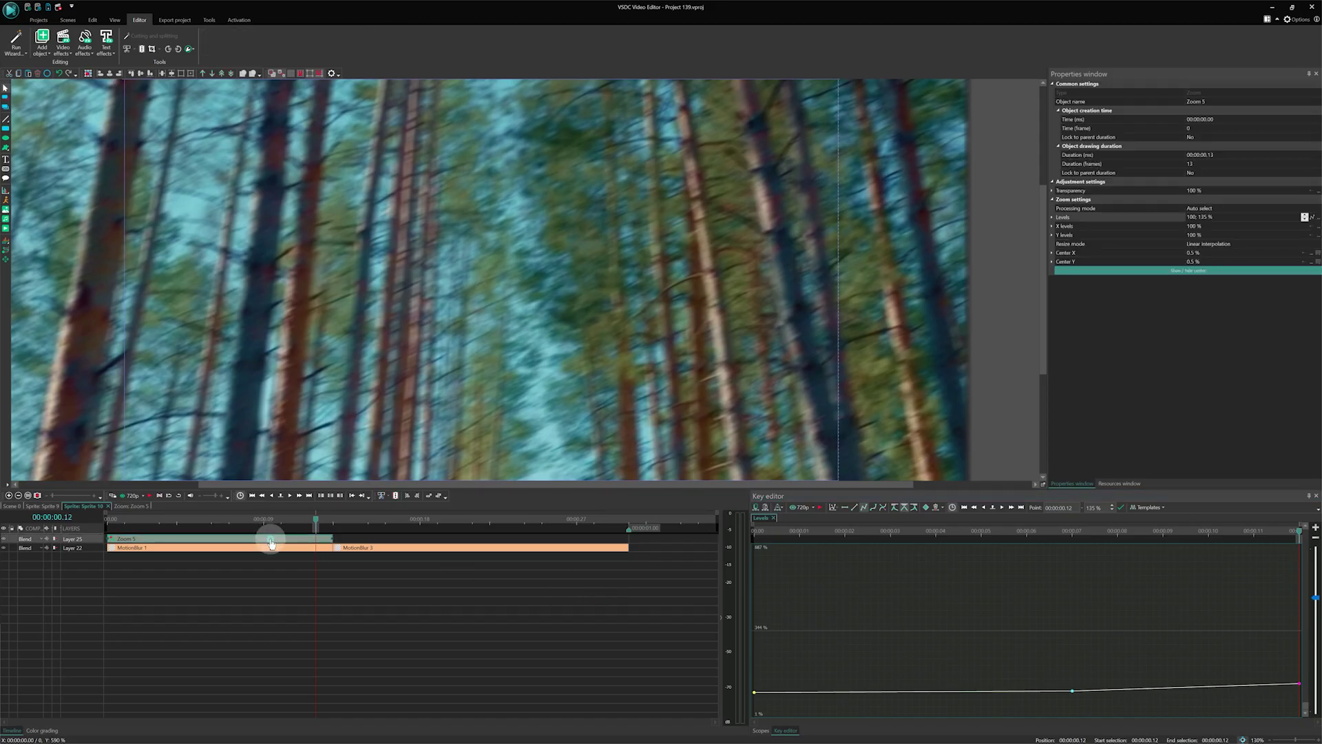
key("ctrl+v")
left_click_drag(351, 541, 372, 552)
Set the first level key of the second Zoom effect to 135 %.
left_click(358, 524)
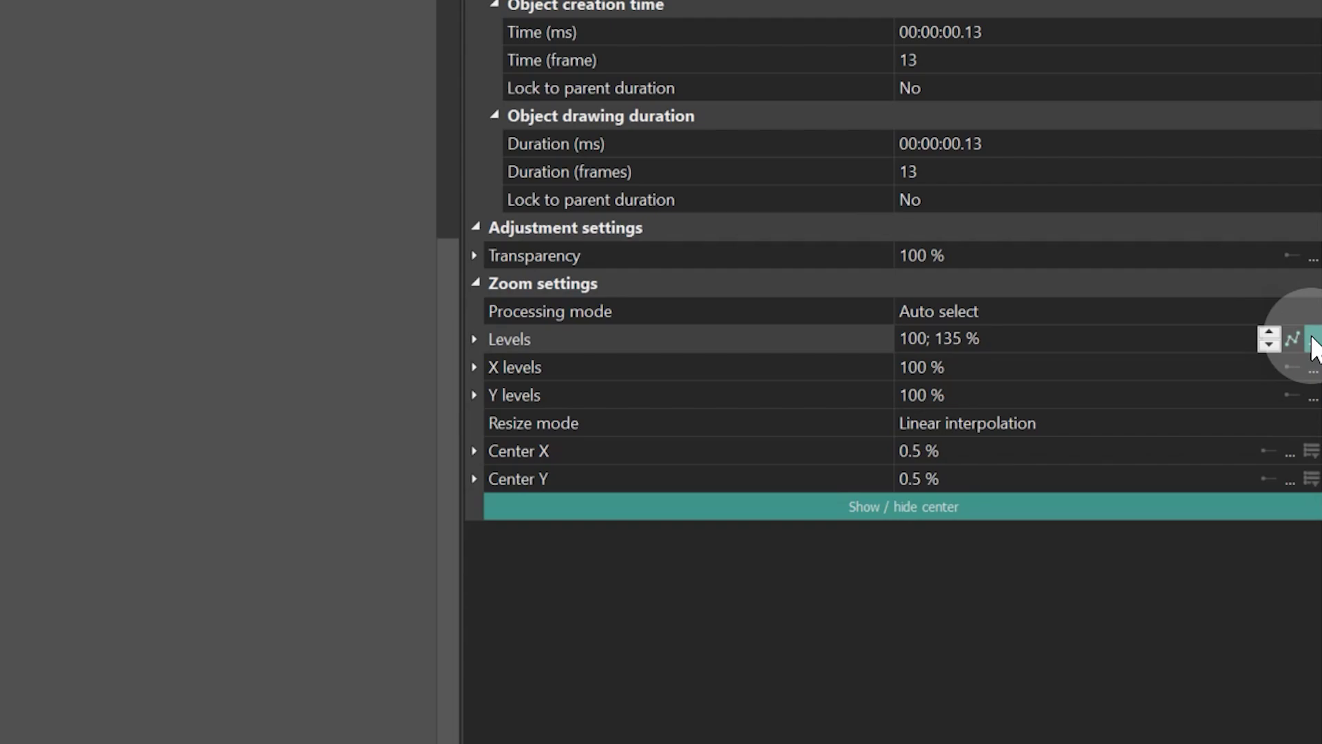
left_click(1314, 341)
left_click(199, 641)
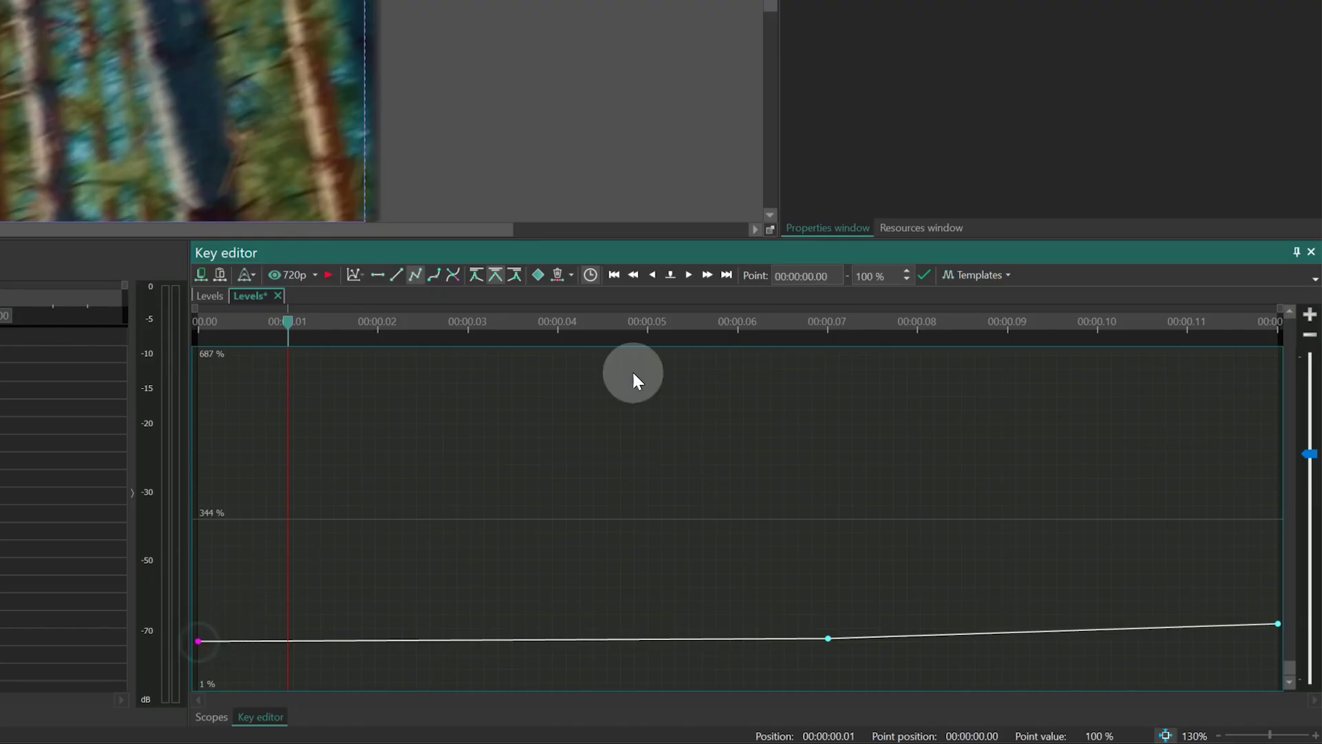
left_click(865, 276)
double_click(865, 276)
type("135")
key("Return")
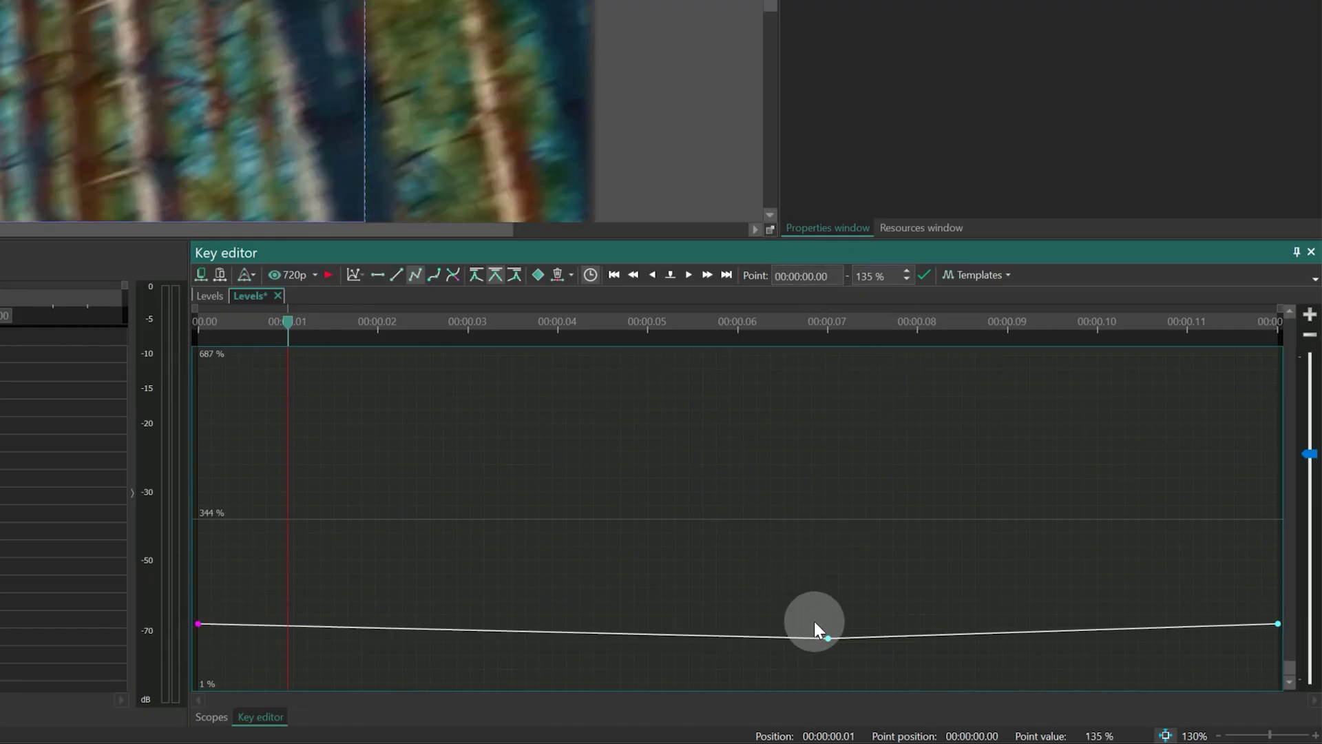
Lower the second Zoom effect's last level key to 100 % and move its 105 % key to 00:00:00.04.
left_click(828, 638)
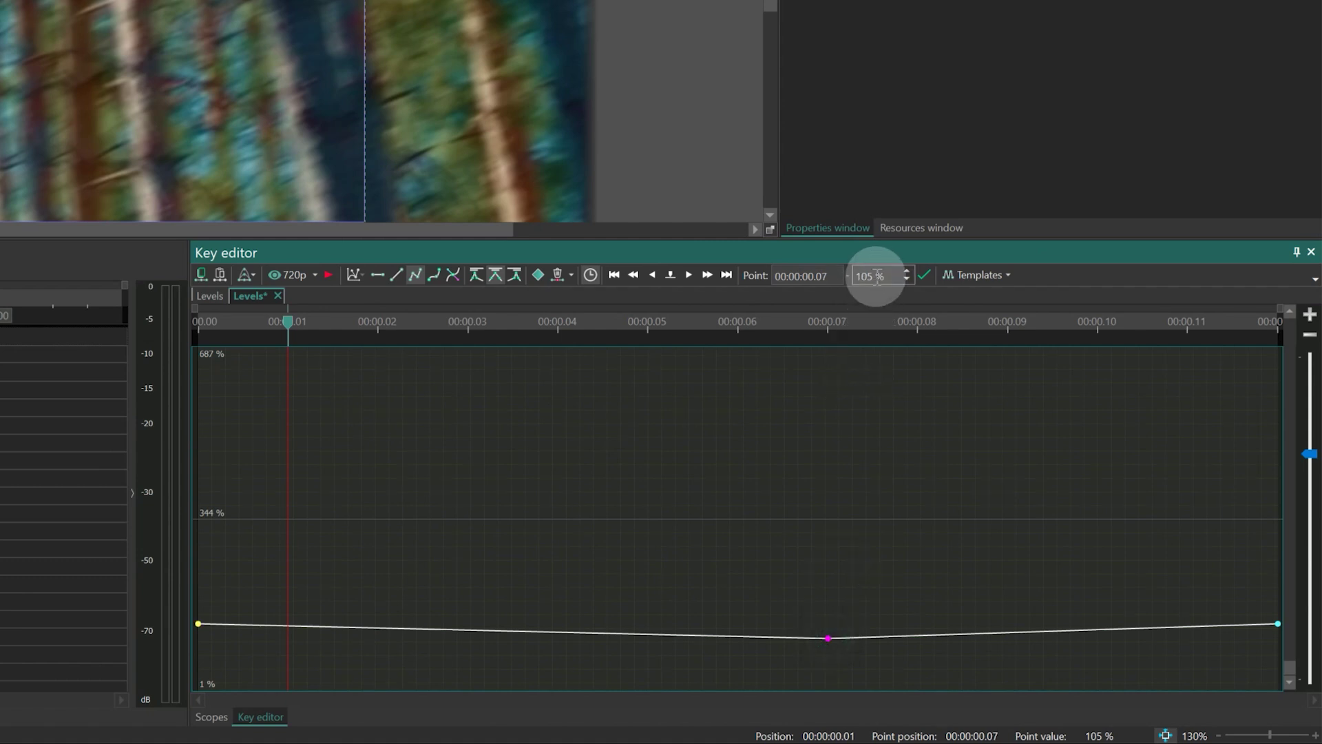
left_click(1277, 624)
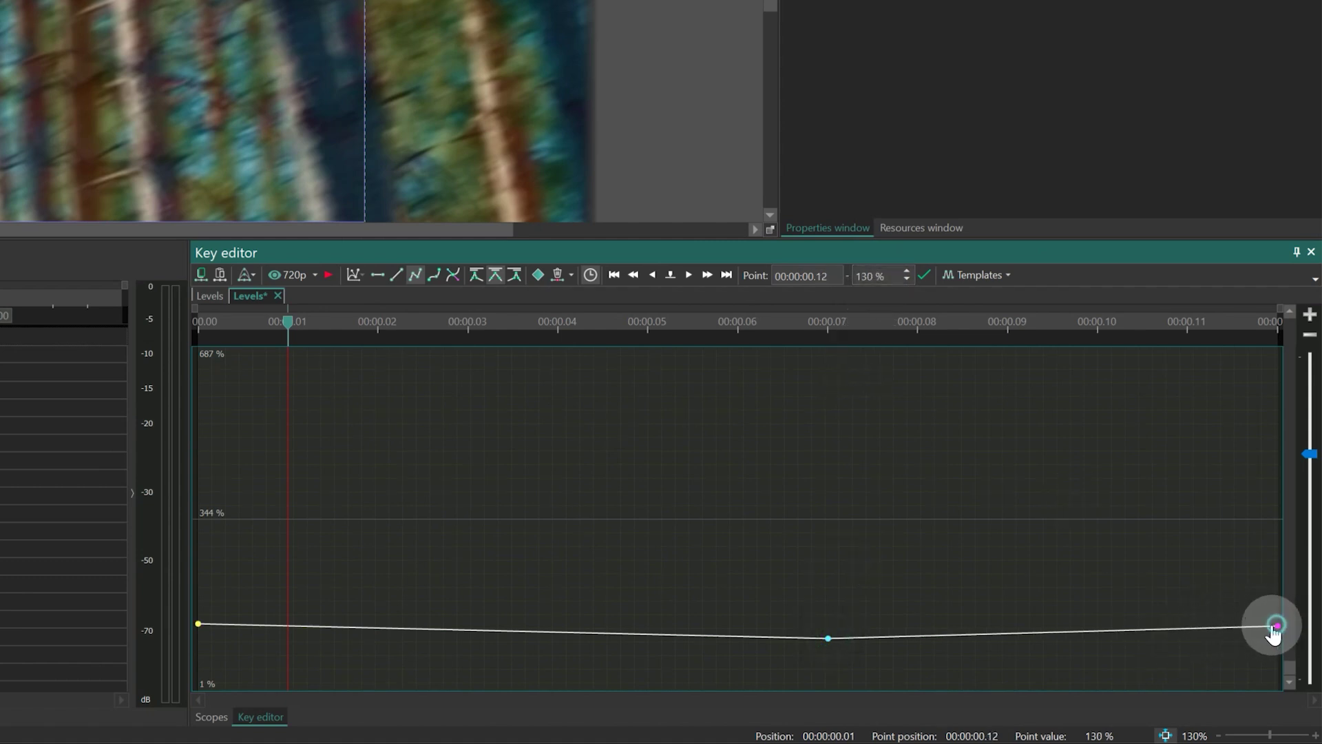
left_click(900, 350)
left_click_drag(830, 638, 547, 634)
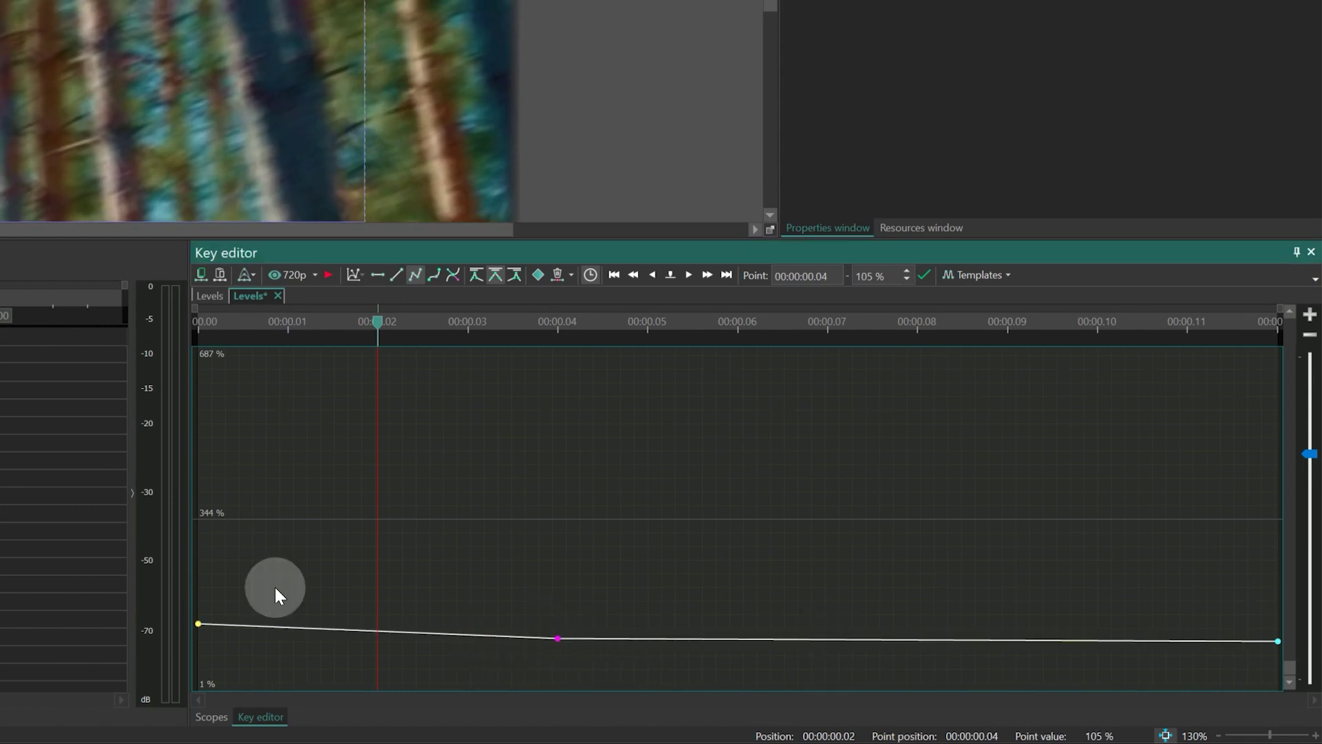
Preview the combined zoom and motion blur by playing and scrubbing through the sprite's first half.
left_click(248, 522)
left_click(249, 522)
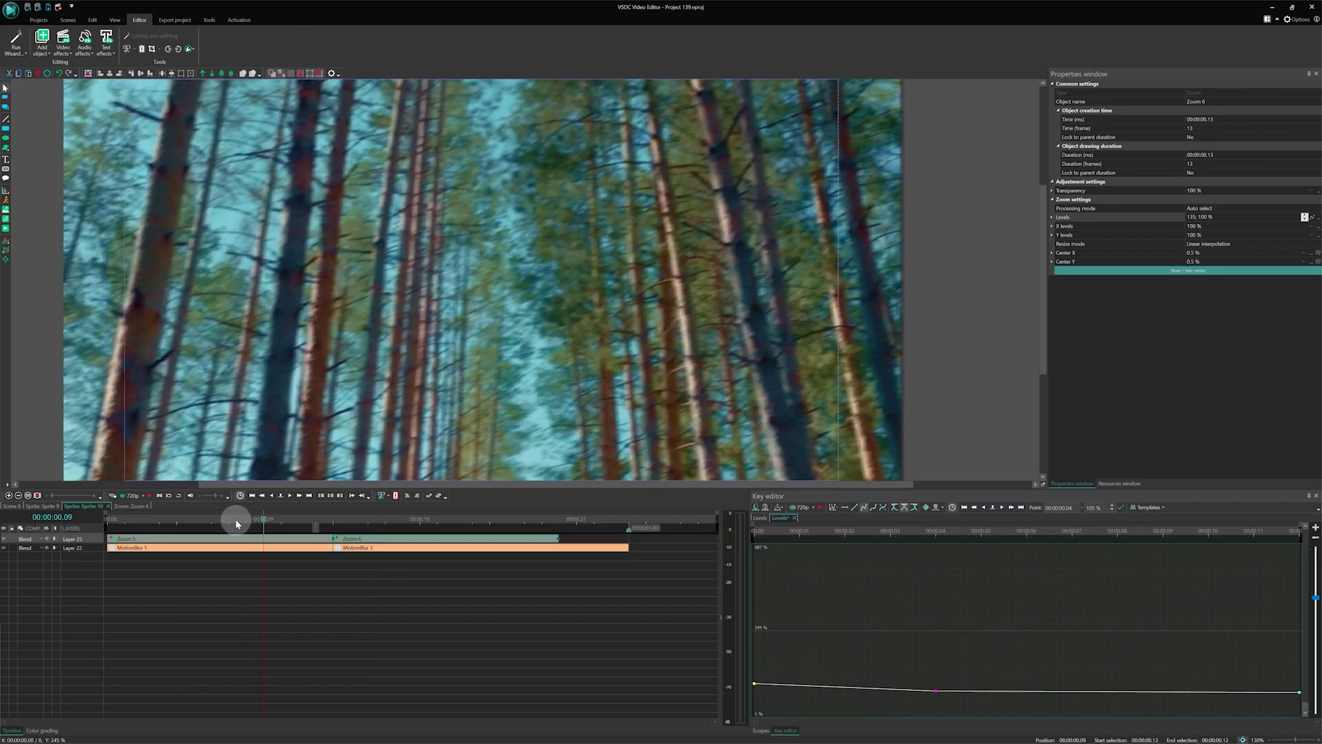
key("space")
key("space")
left_click(173, 519)
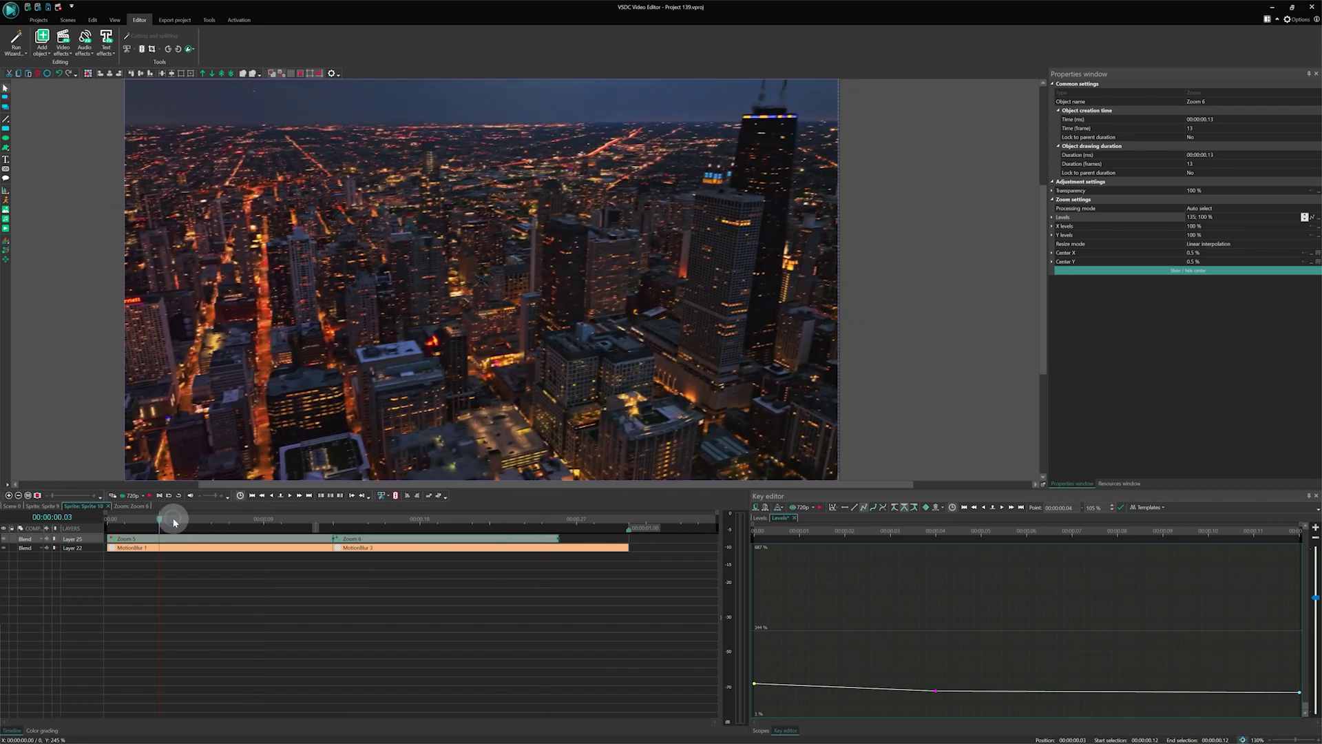
key("space")
left_click_drag(172, 518, 296, 518)
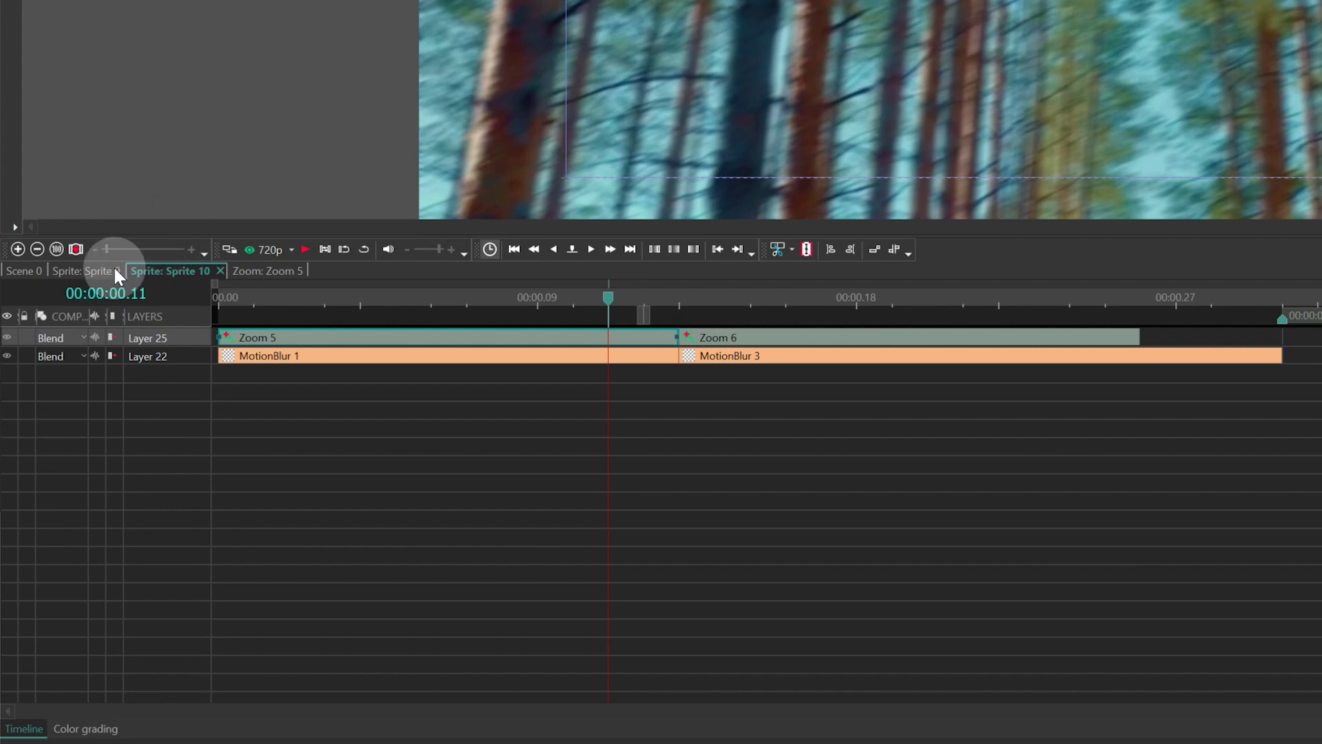
Return to the parent sprite, set the nested effects sprite's Use as container option to No, and toggle Show effects.
left_click(115, 273)
left_click(577, 340)
left_click(681, 352)
left_click(1101, 308)
double_click(1093, 316)
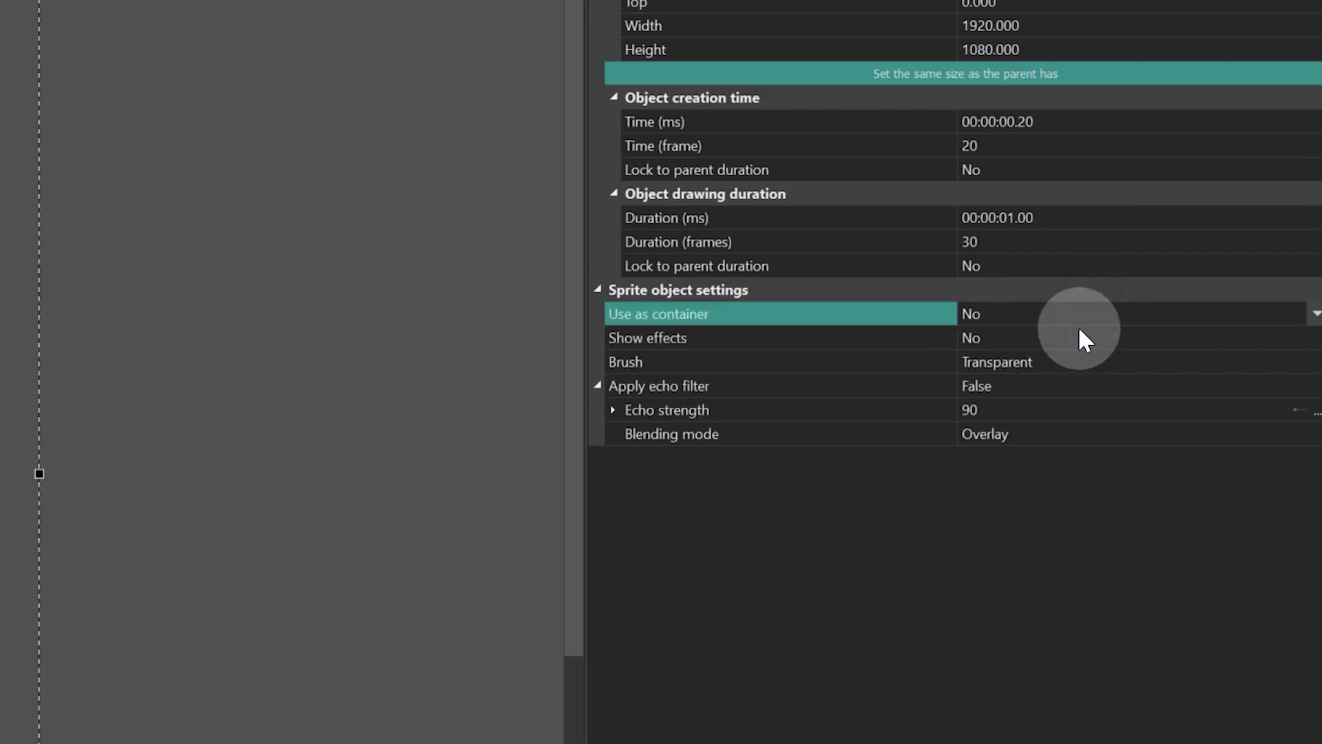
left_click(1081, 337)
double_click(1071, 334)
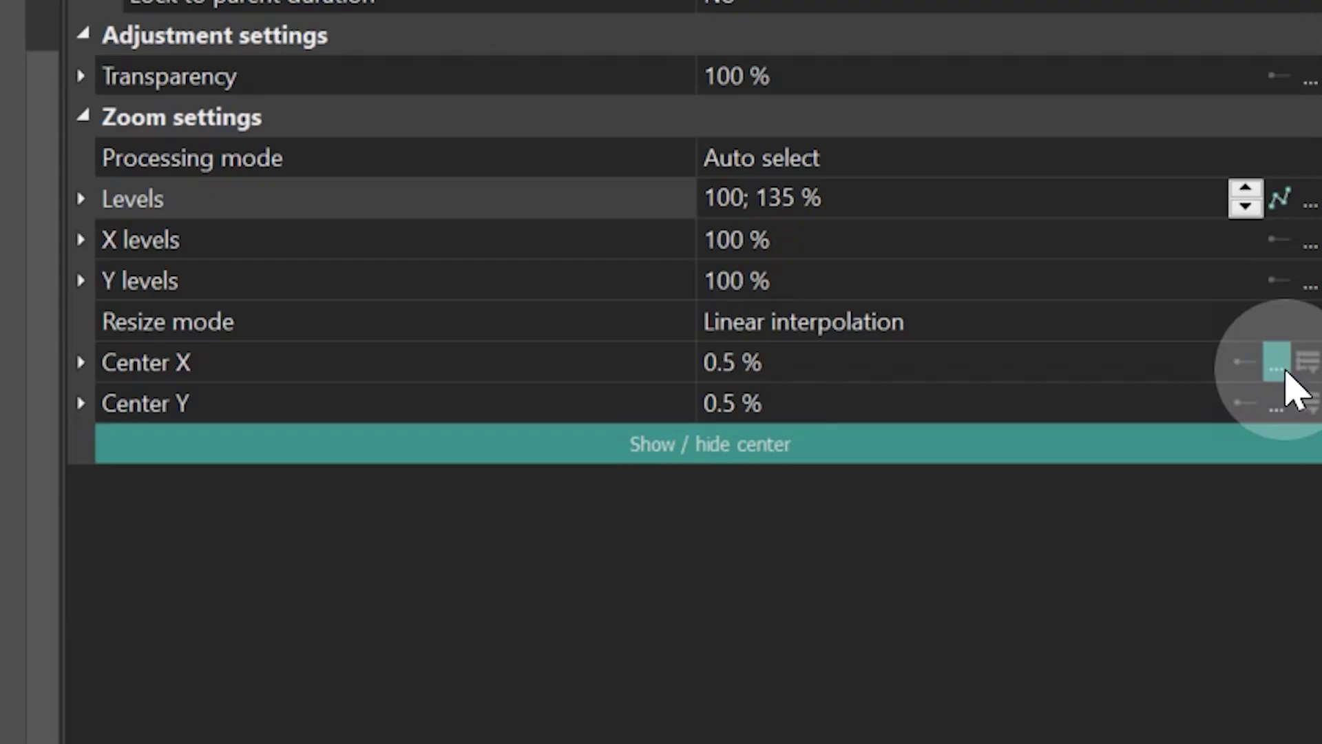
Animate the first Zoom effect's center along a multi-point curve, moving it to the image's lower left at 00:00:00.02 and upper right at 00:00:00.06.
left_click(1280, 369)
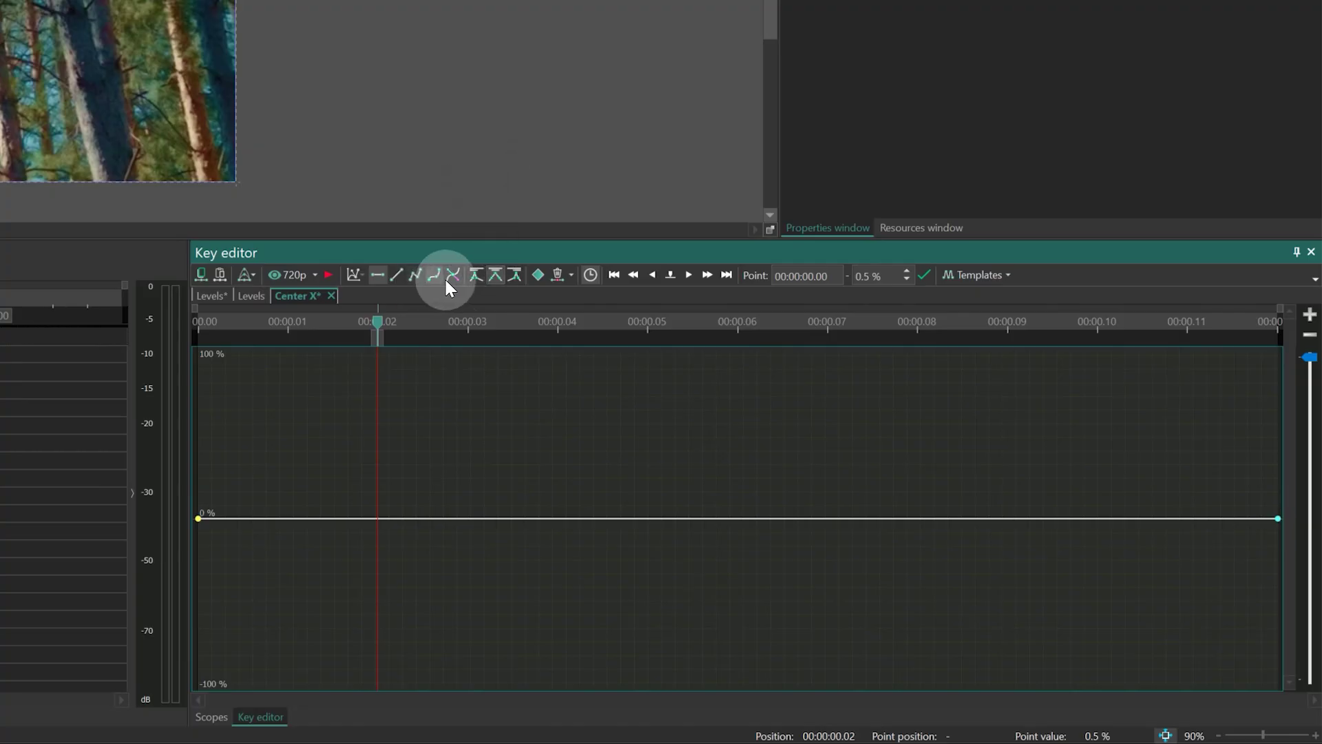
left_click(449, 275)
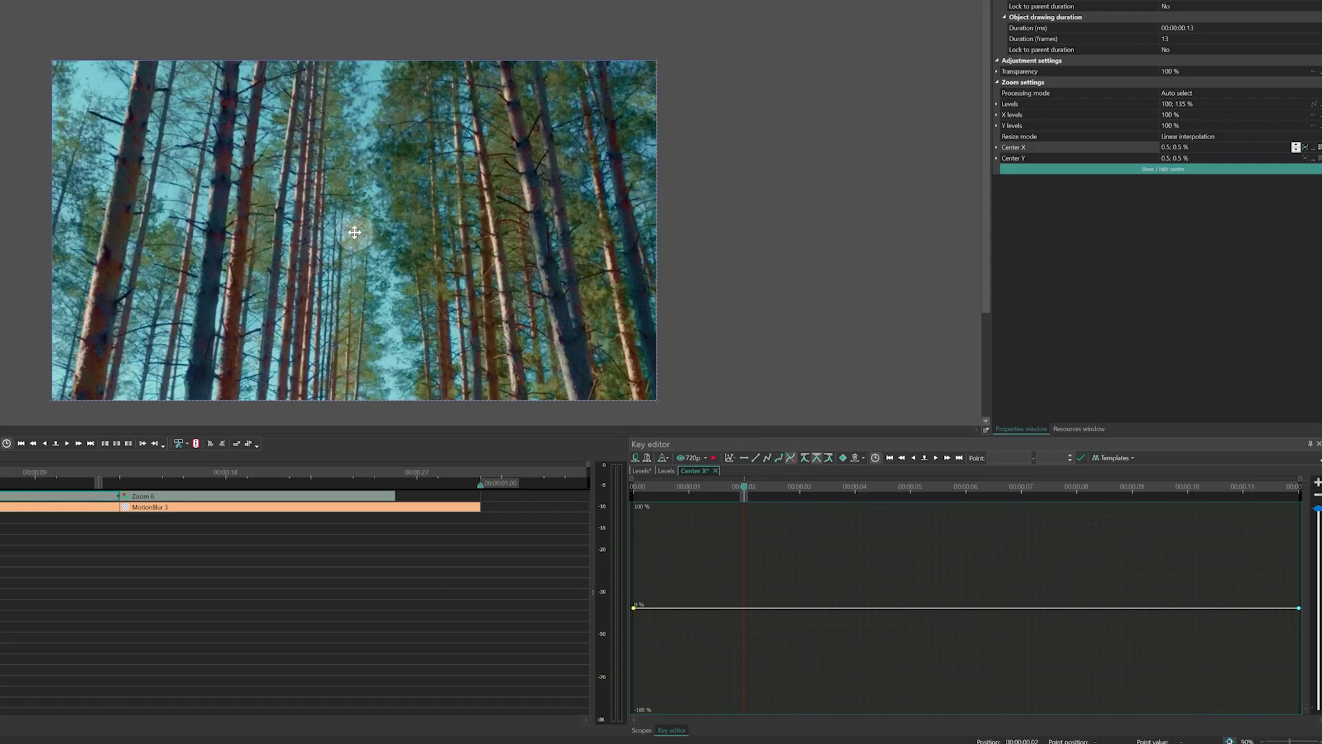
left_click_drag(354, 233, 101, 371)
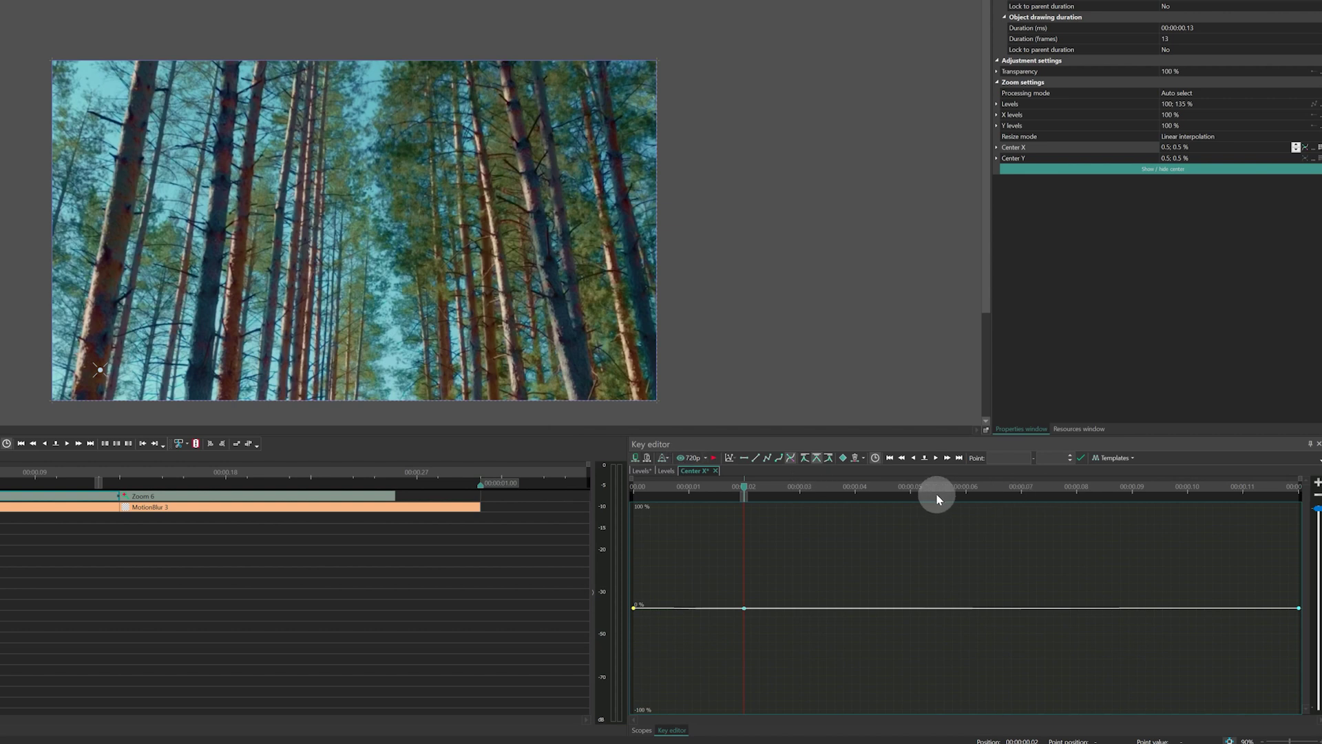
left_click(971, 493)
left_click_drag(201, 317, 597, 110)
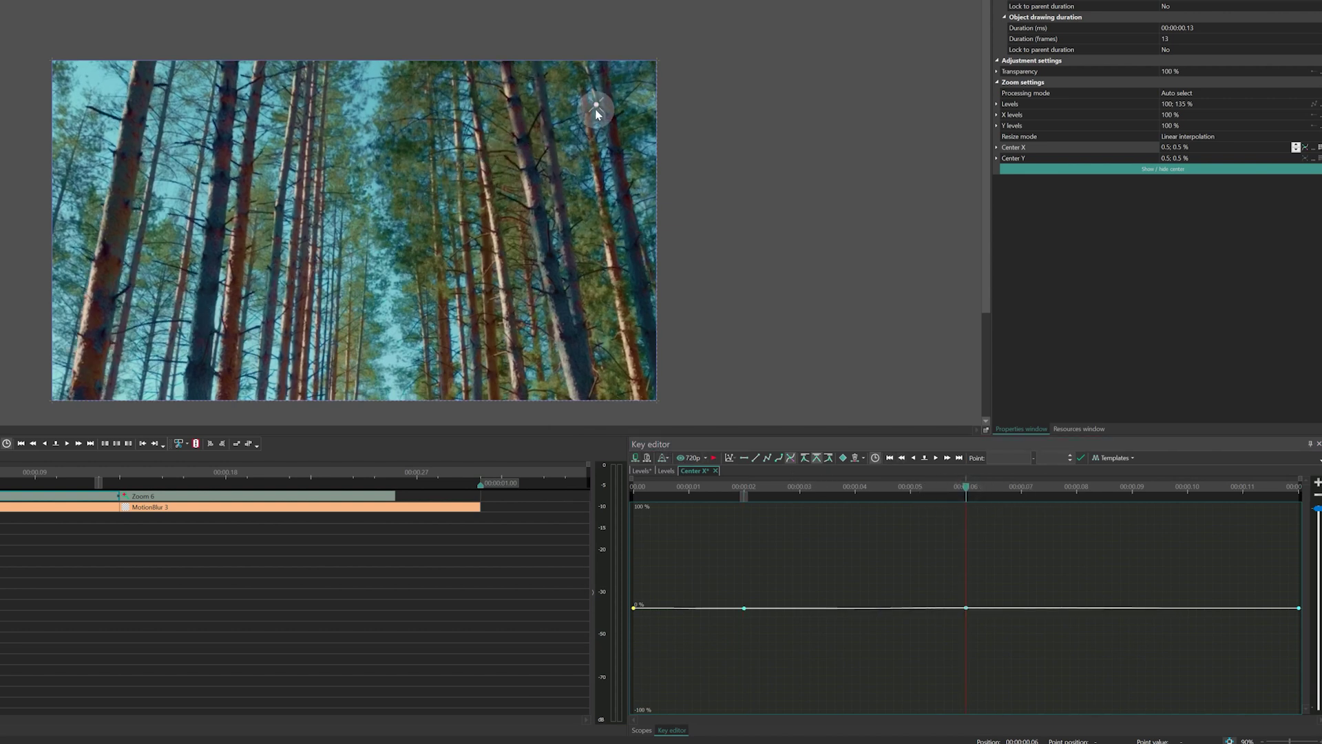
Continue the first Zoom's center path: lower left at 00:00:00.09, upper right at 00:00:00.11, and upper left at the final key, 00:00:00.12.
left_click(1138, 486)
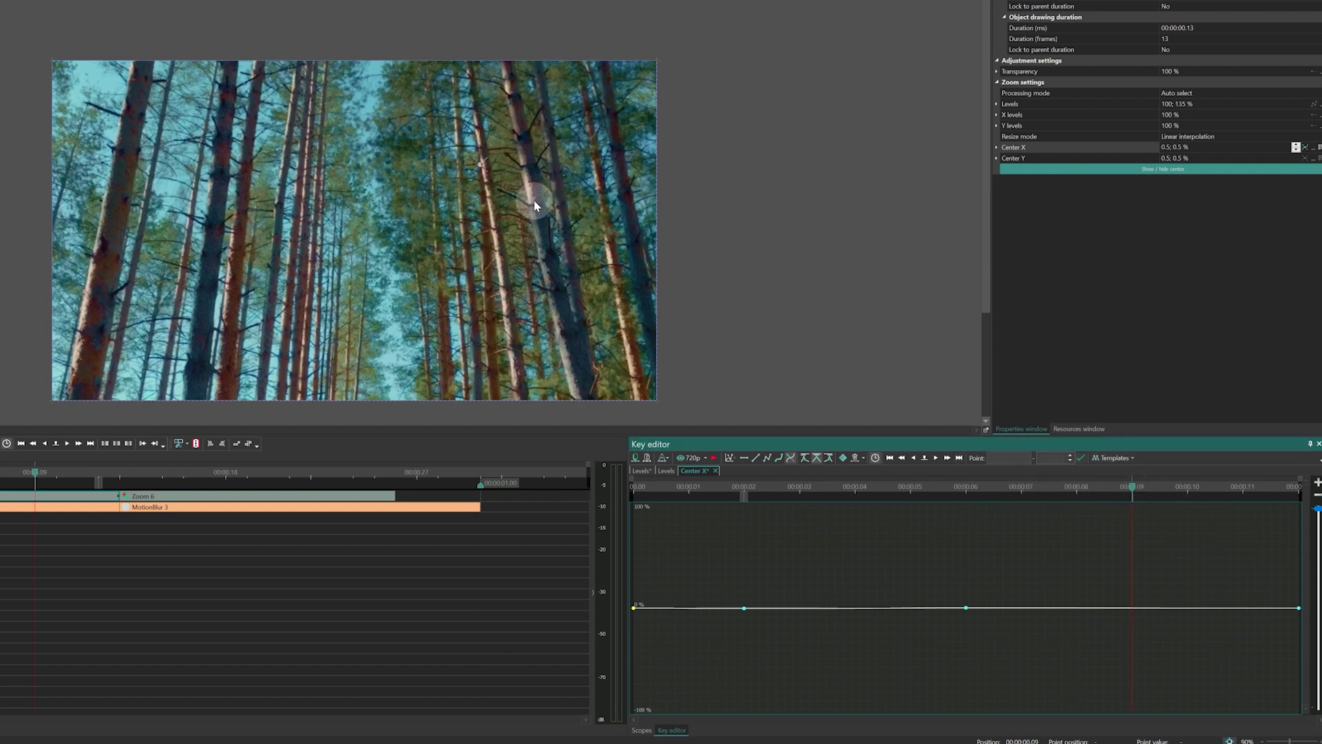
mouse_move(481, 165)
left_mouse_down()
mouse_move(132, 325)
mouse_move(112, 363)
left_mouse_up()
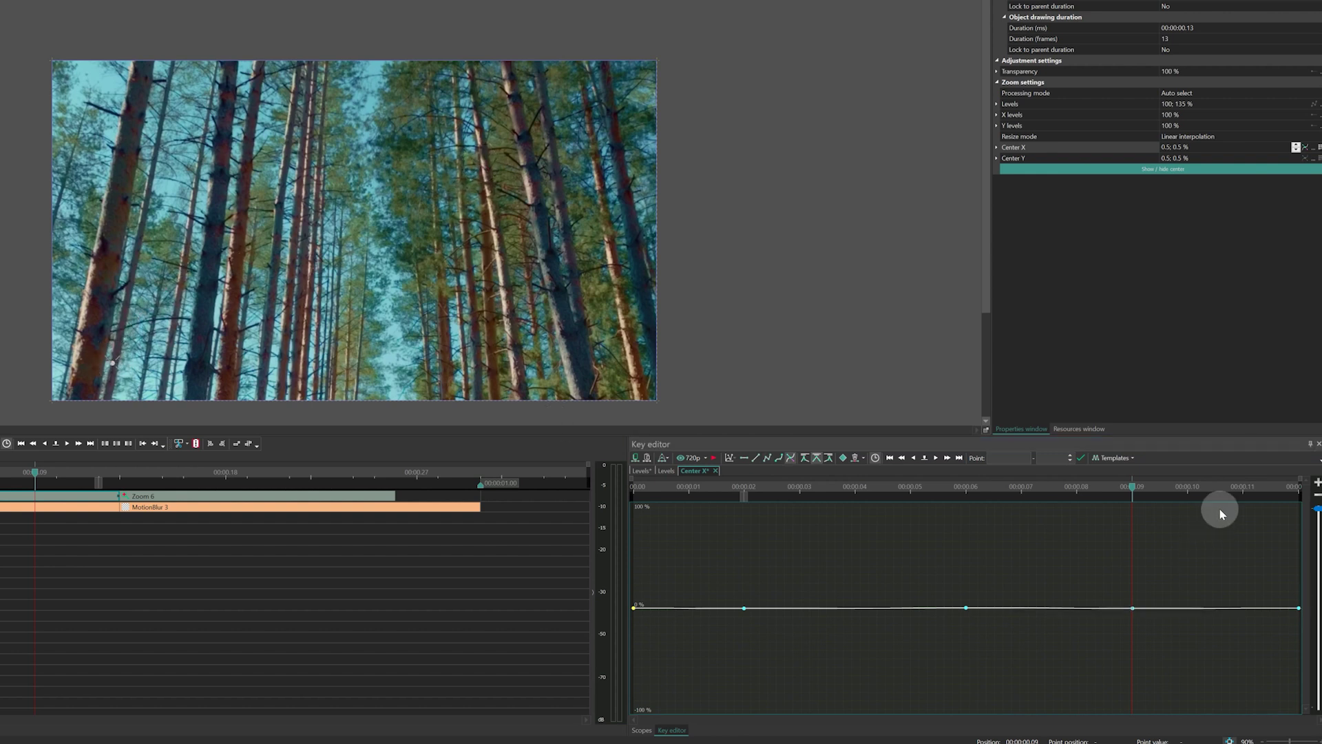
left_click(1247, 487)
left_click_drag(278, 270, 590, 118)
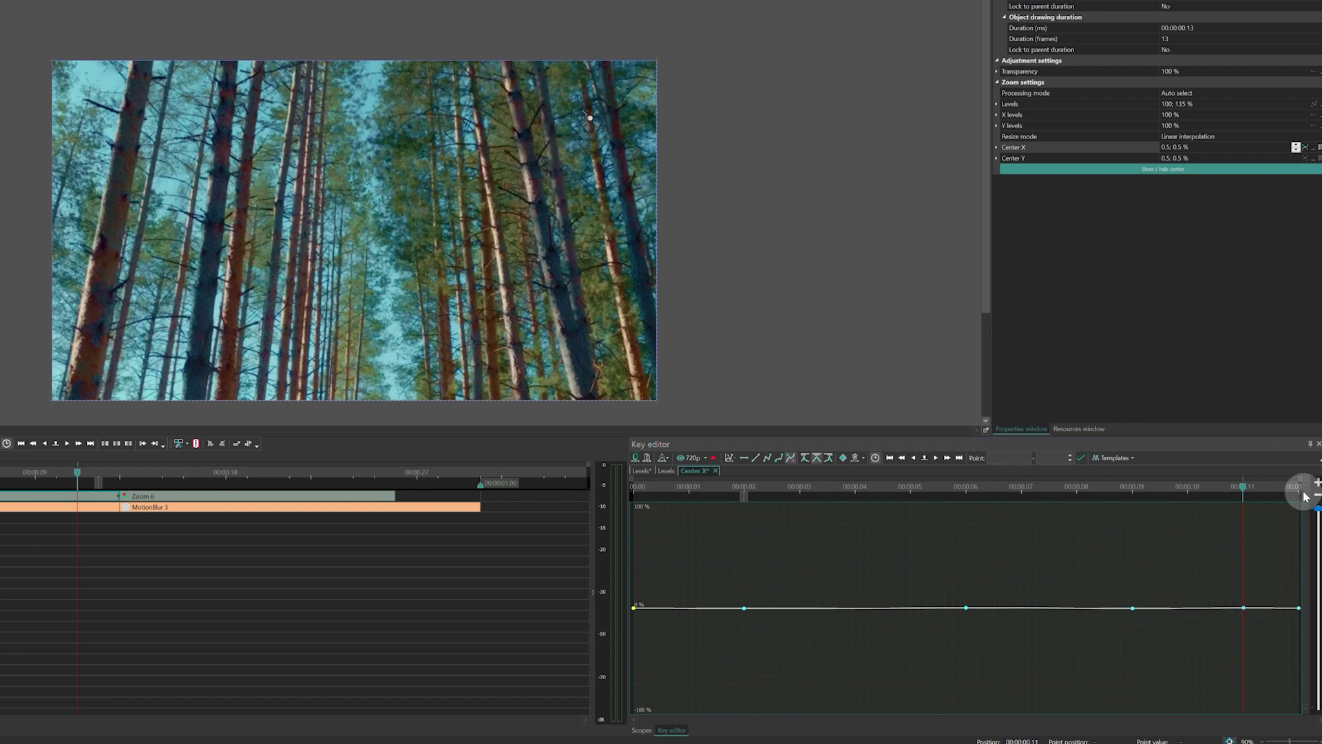
left_click(958, 458)
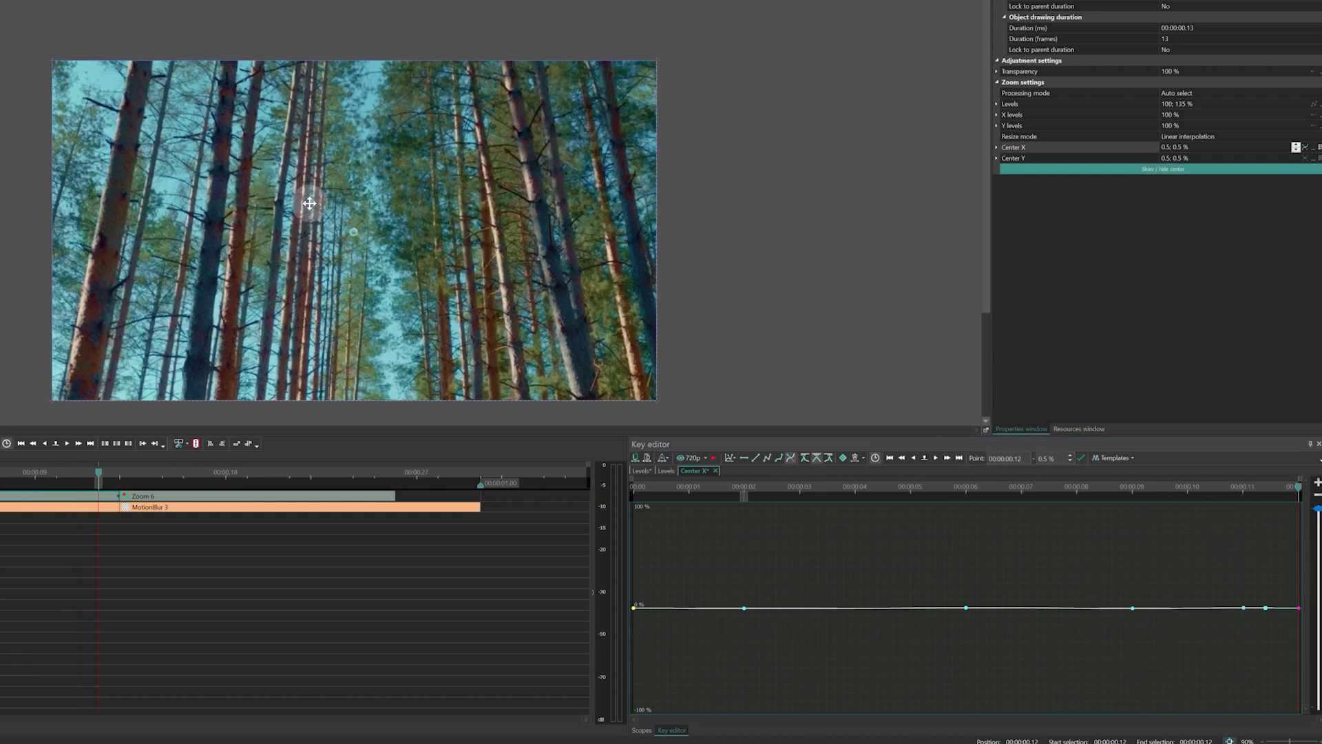
left_click_drag(88, 95, 88, 90)
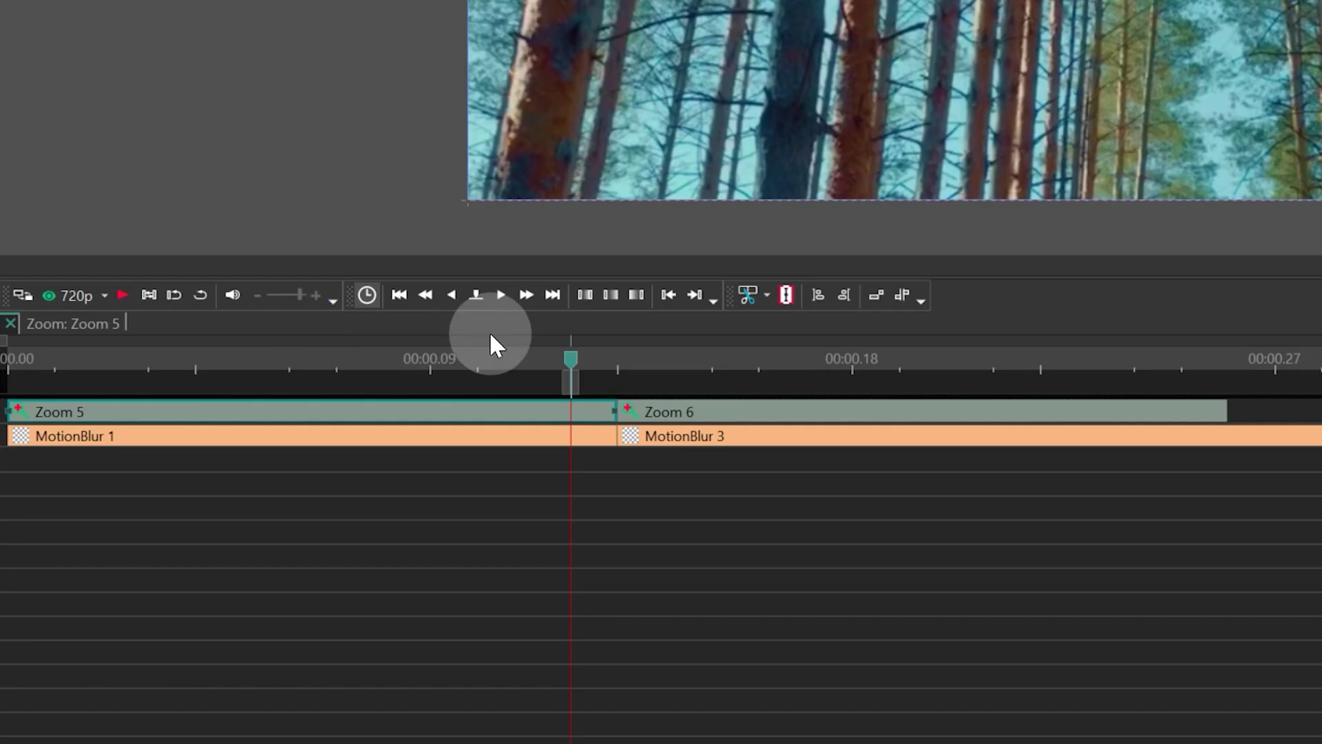
Switch the second Zoom effect's center to a multi-point curve and place its first key near the image's upper left corner.
left_click(711, 414)
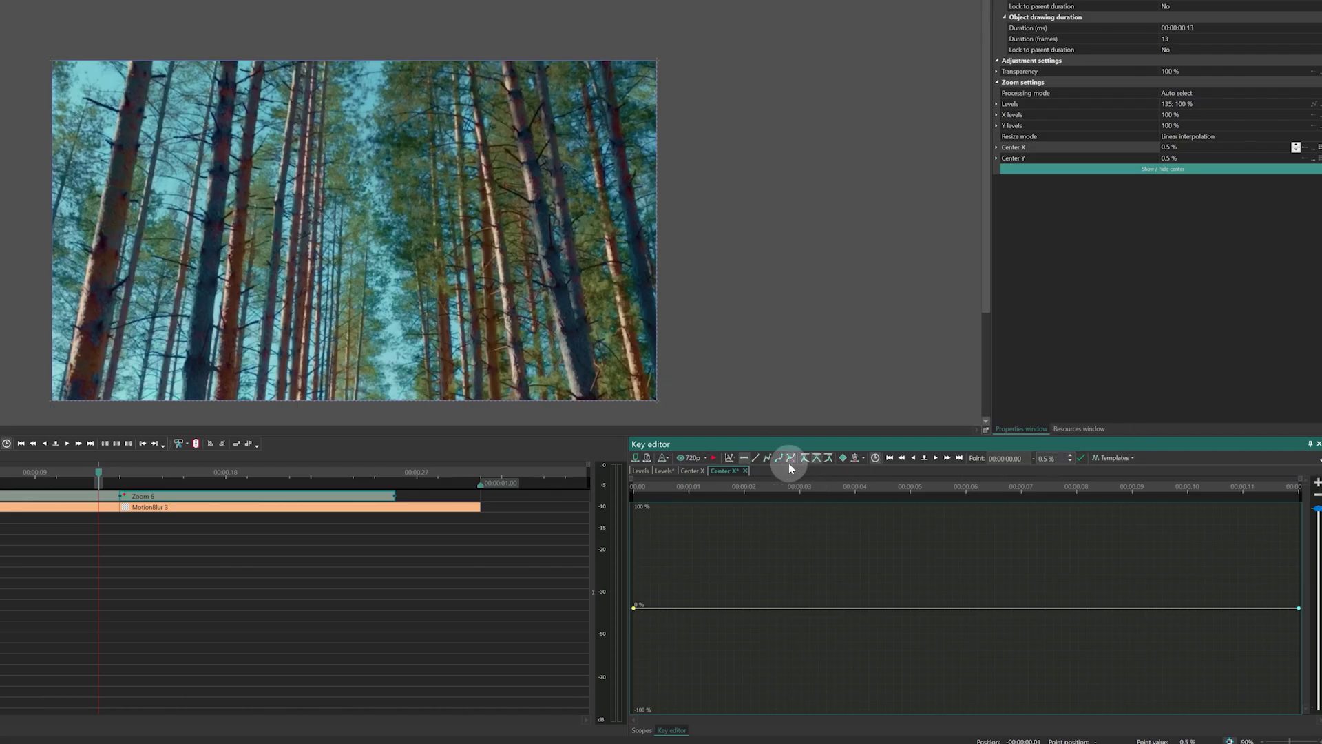
left_click(790, 458)
left_click(1038, 170)
left_click_drag(352, 233, 75, 88)
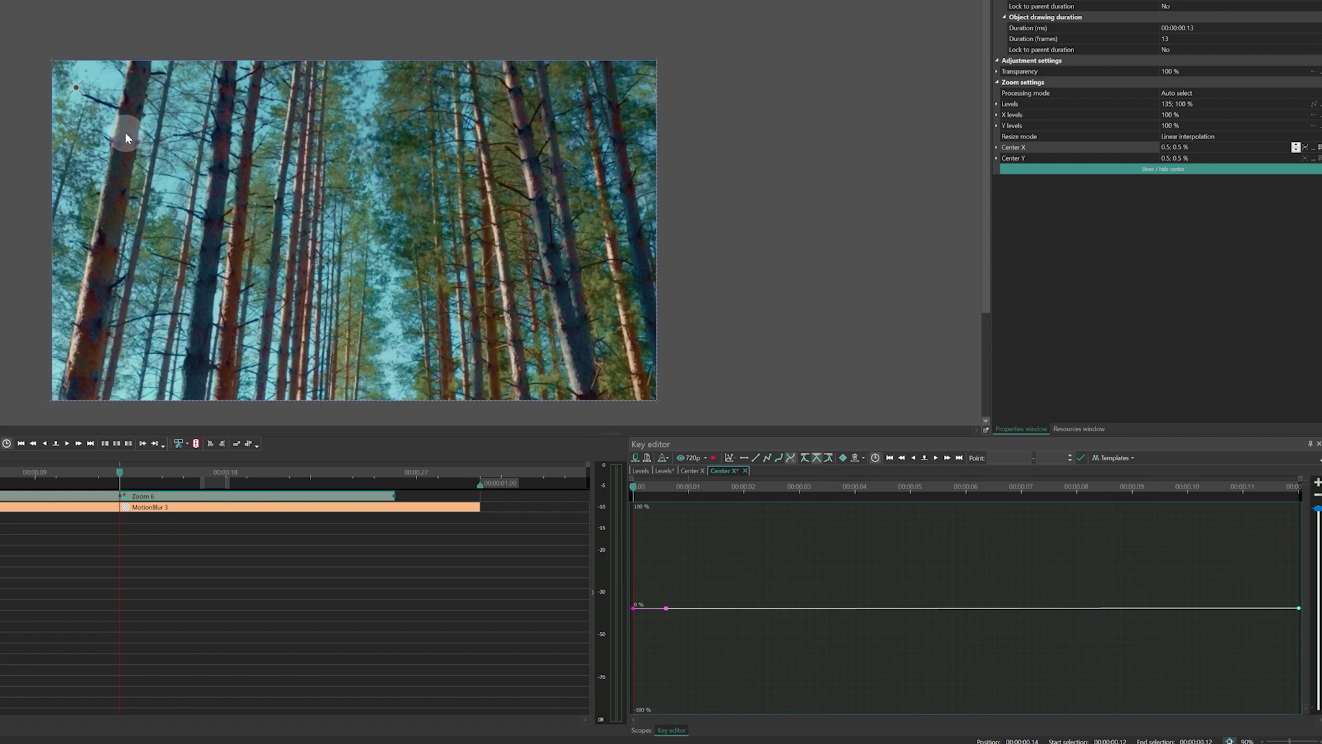
key("End")
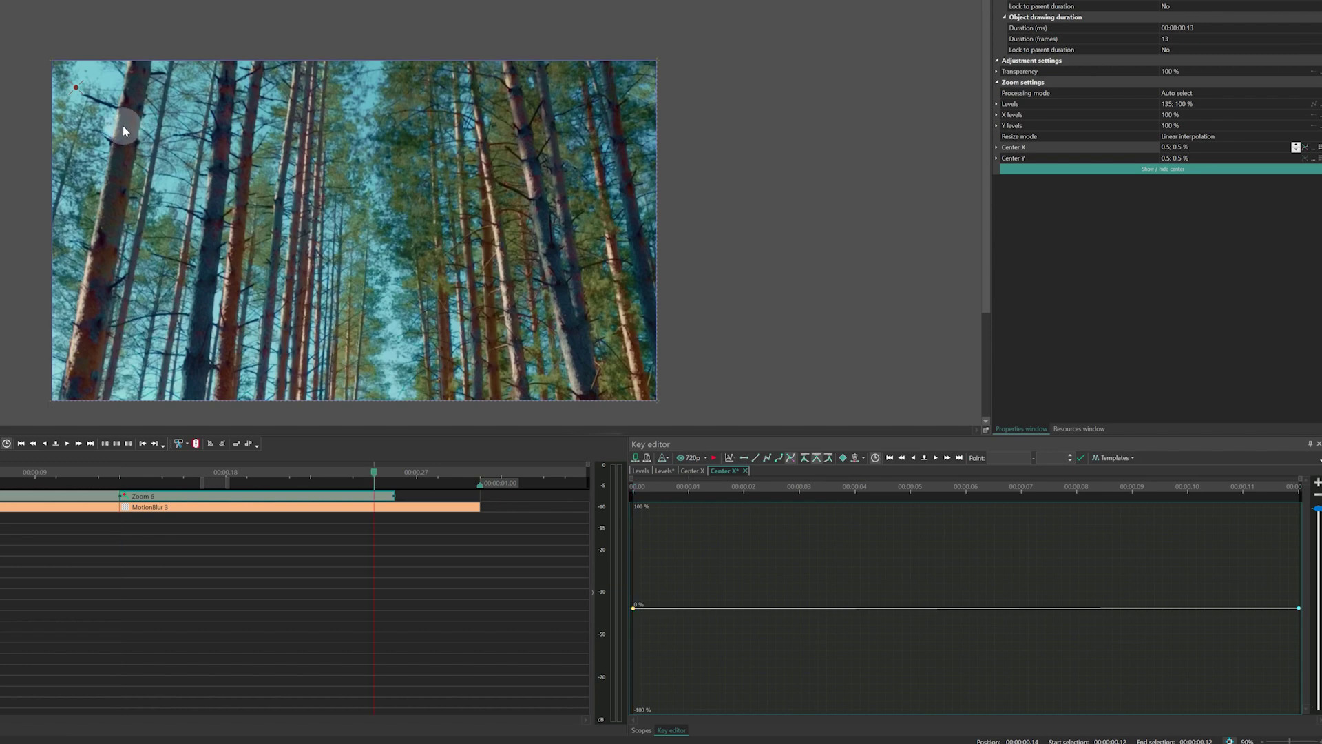
left_click(863, 452)
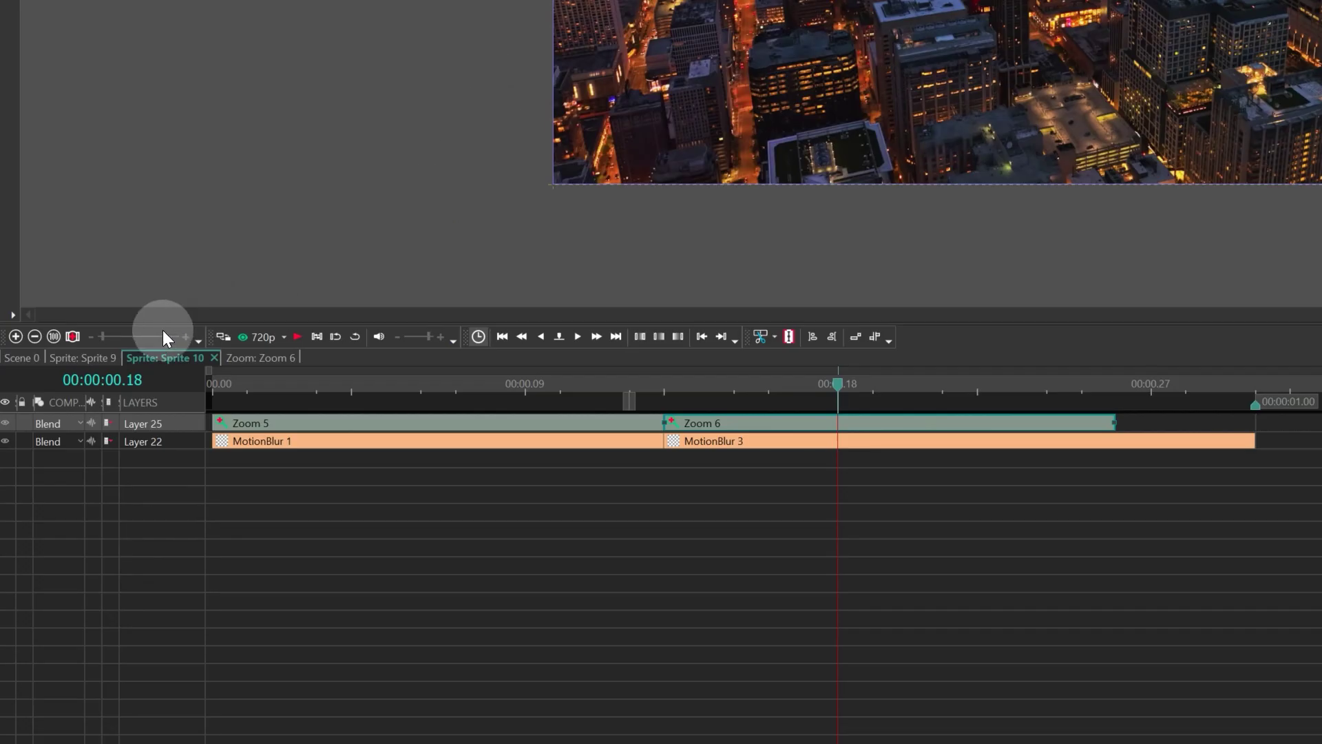
In the parent sprite, set the nested effects sprite's Use as container option to Yes and preview the transition.
left_click(97, 361)
left_click(682, 428)
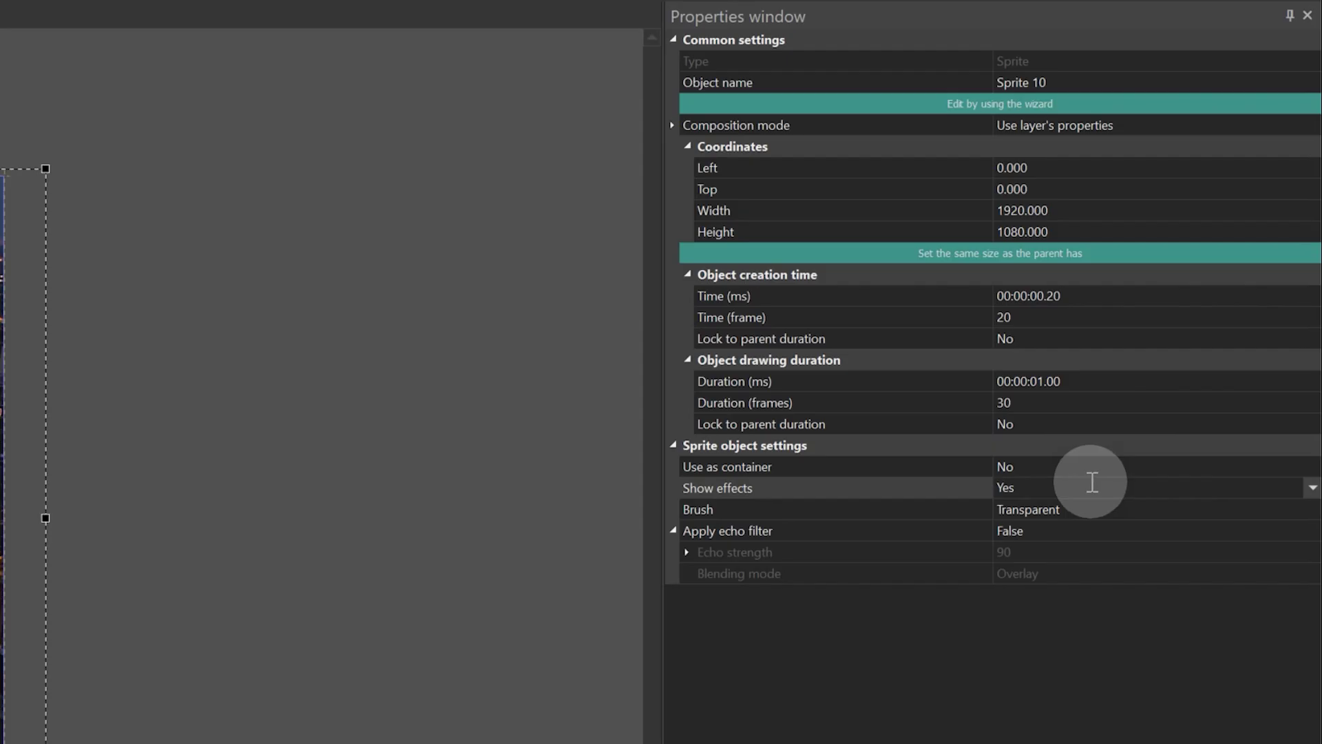
left_click(1086, 492)
left_click(1086, 473)
left_click(1086, 473)
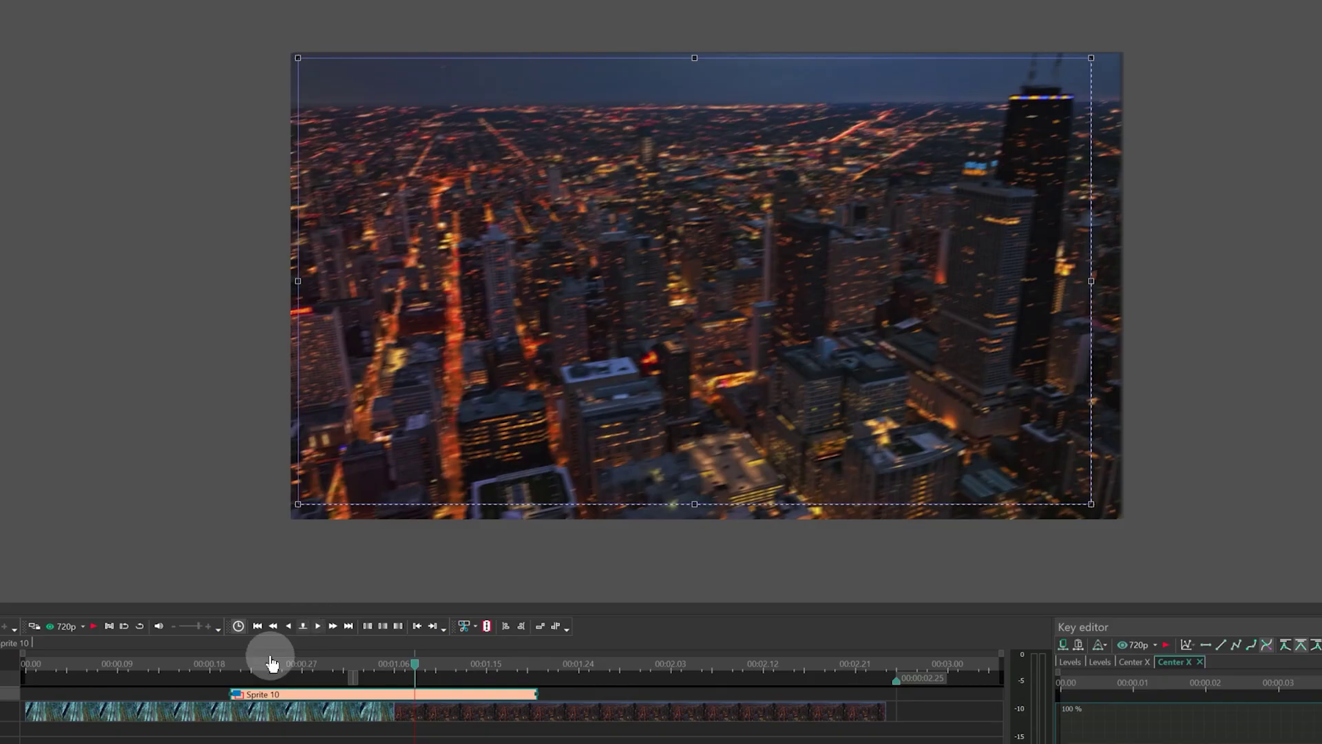
left_click_drag(271, 661, 285, 646)
key("space")
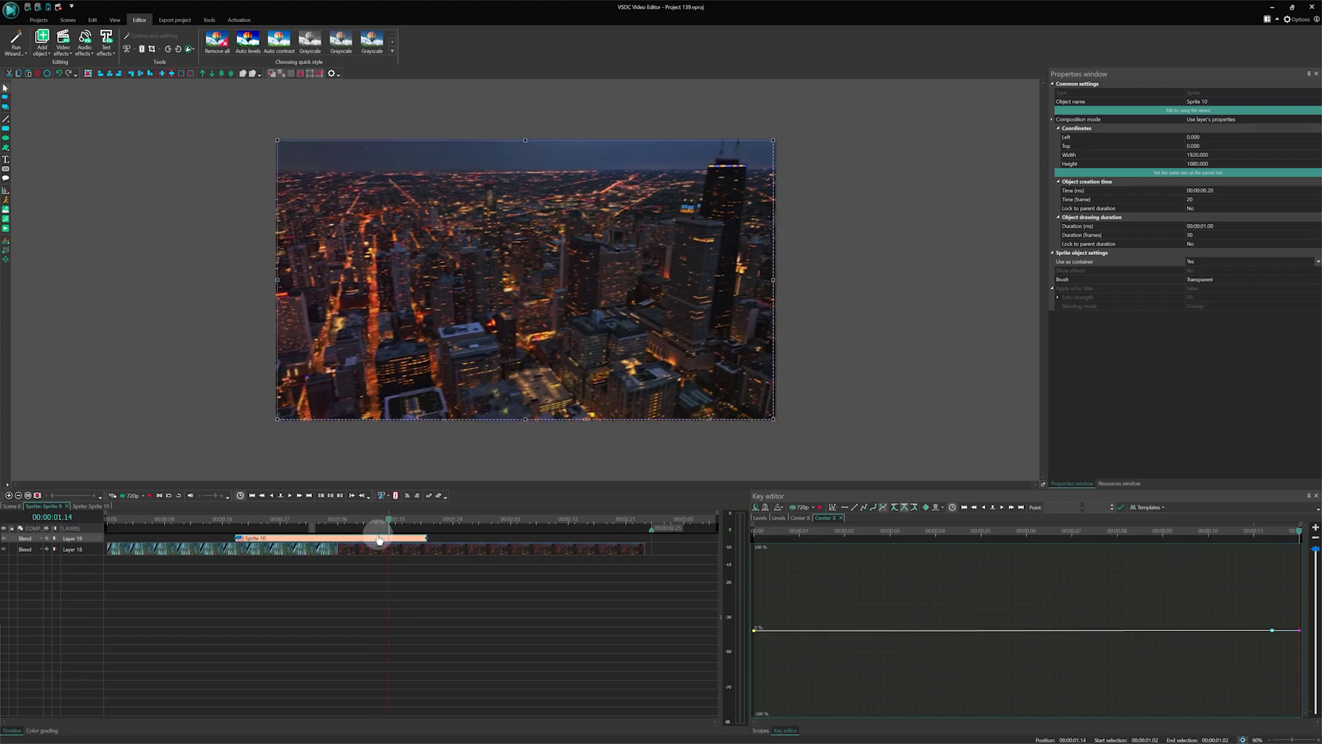
Add a Motion blur effect on a new layer inside the nested sprite and move its start to 00:00:00.07.
double_click(379, 539)
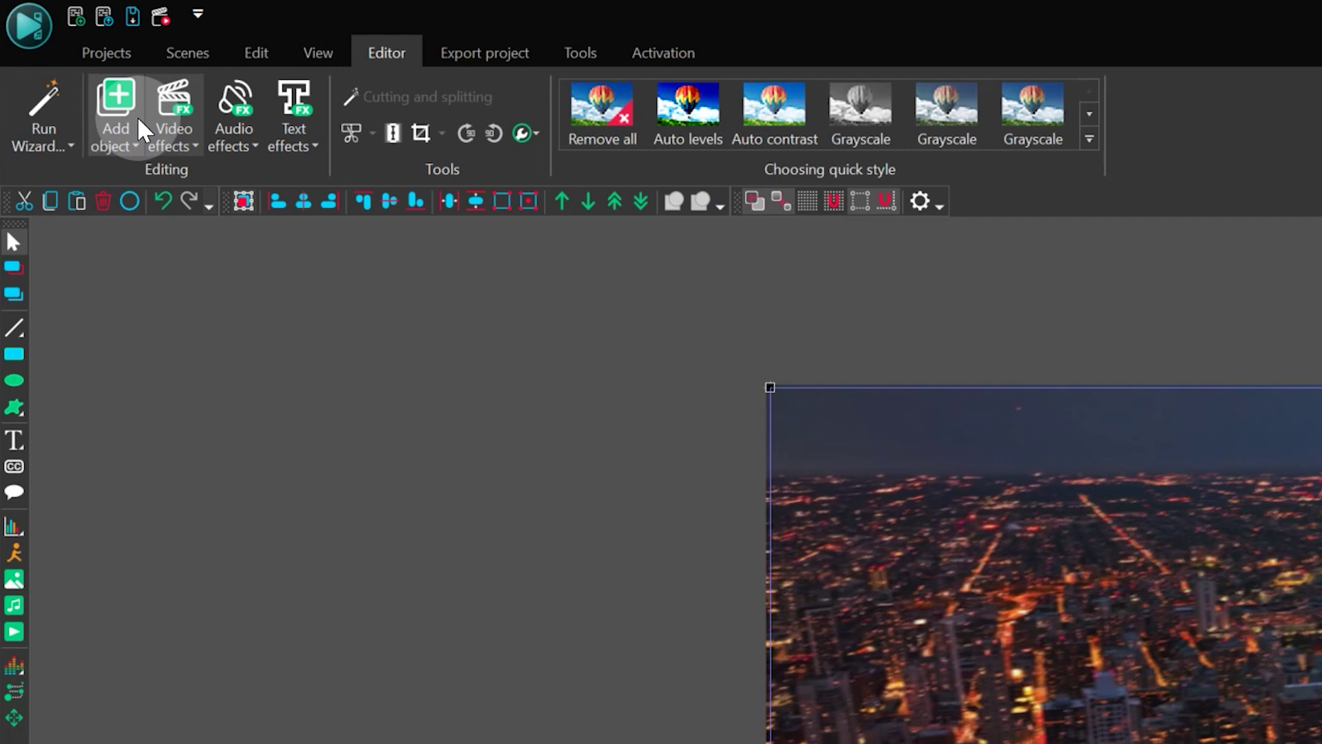
left_click(62, 45)
mouse_move(82, 86)
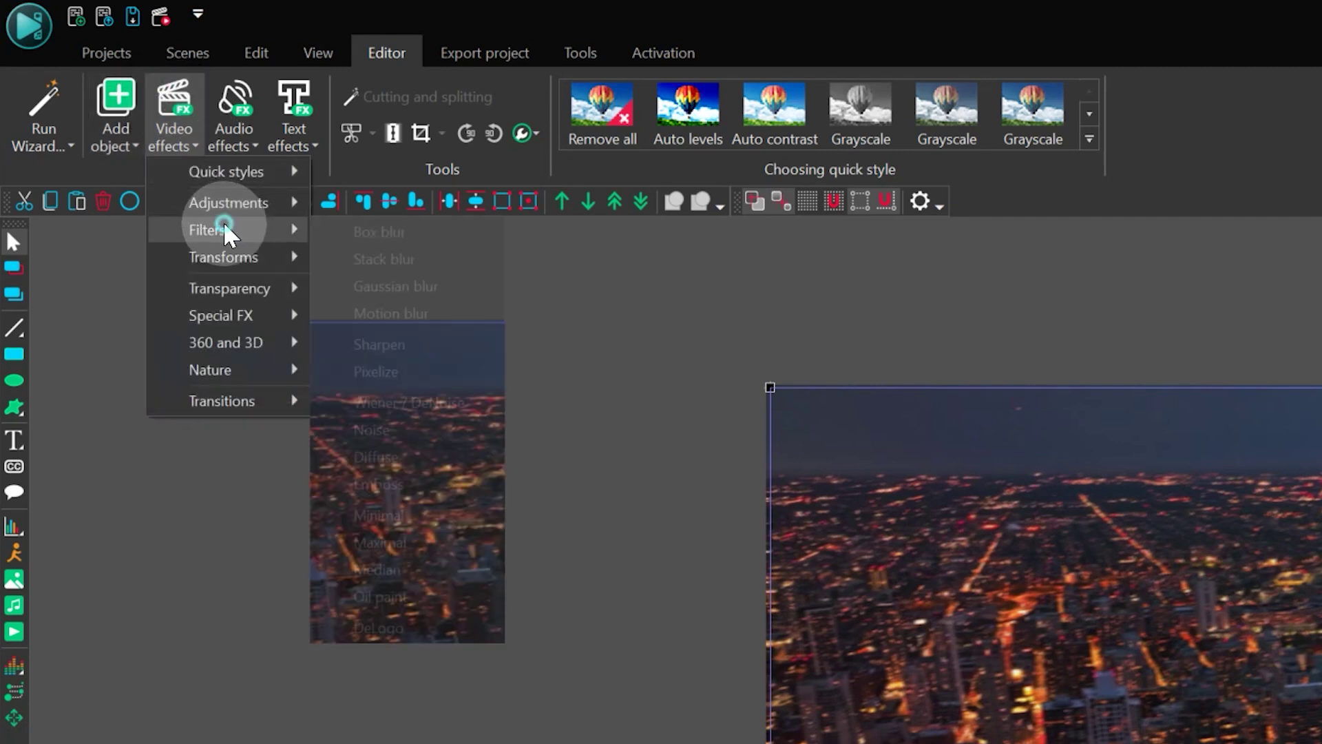
left_click(419, 313)
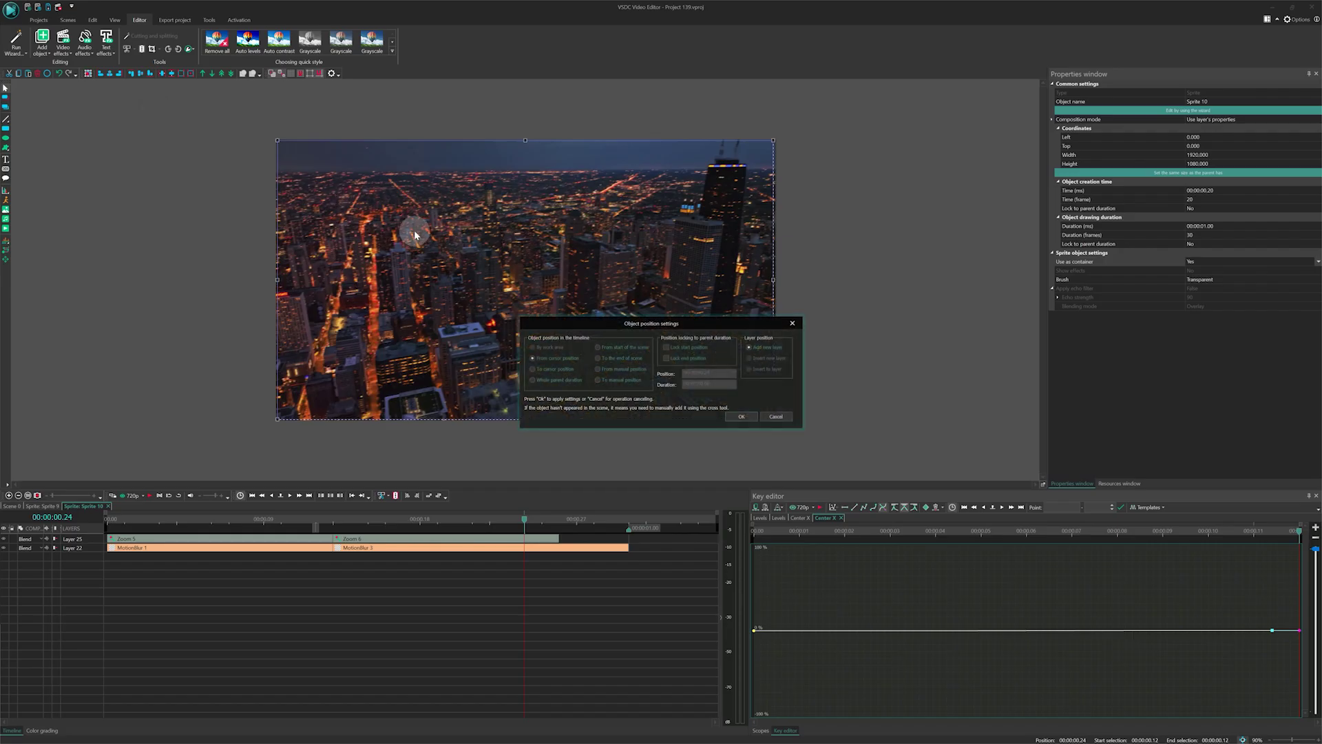
left_click(741, 416)
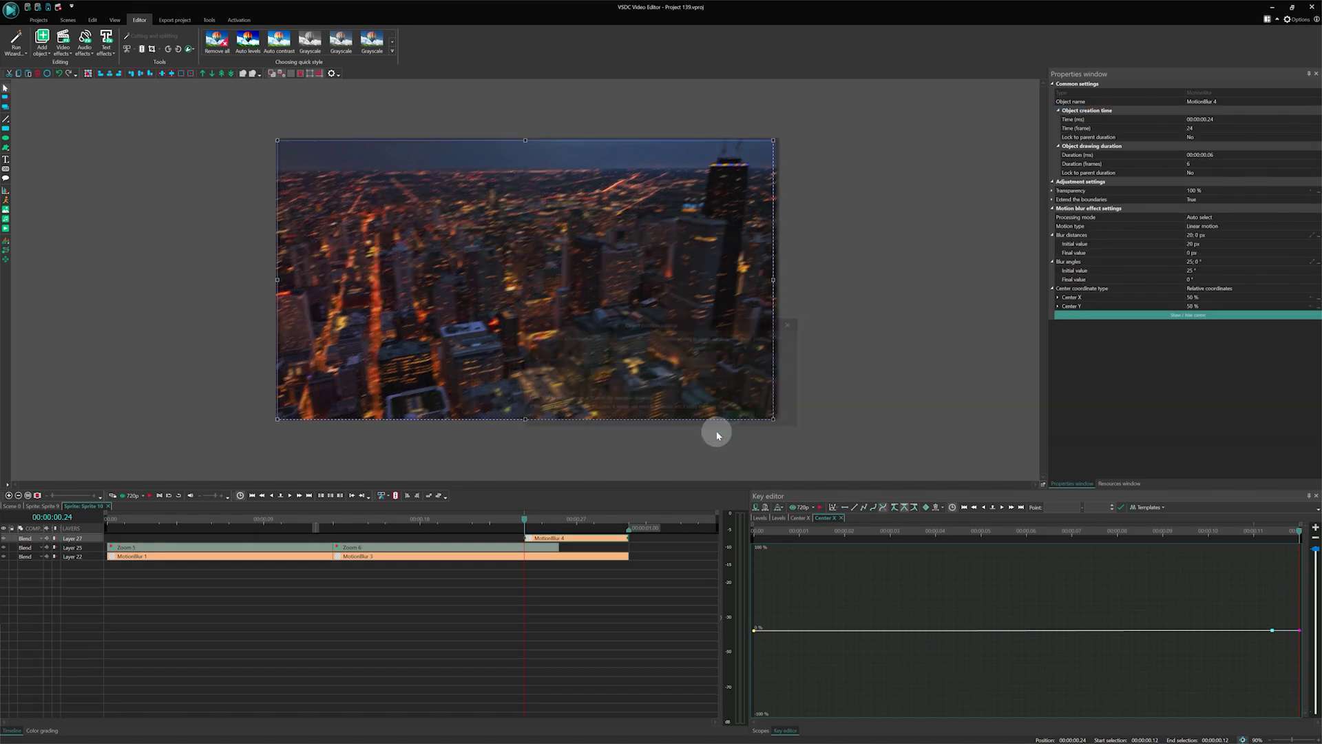
left_click_drag(542, 538, 247, 540)
Set the new motion blur to Zoom motion with blur distances from 0 px to 15 px.
left_click(1319, 227)
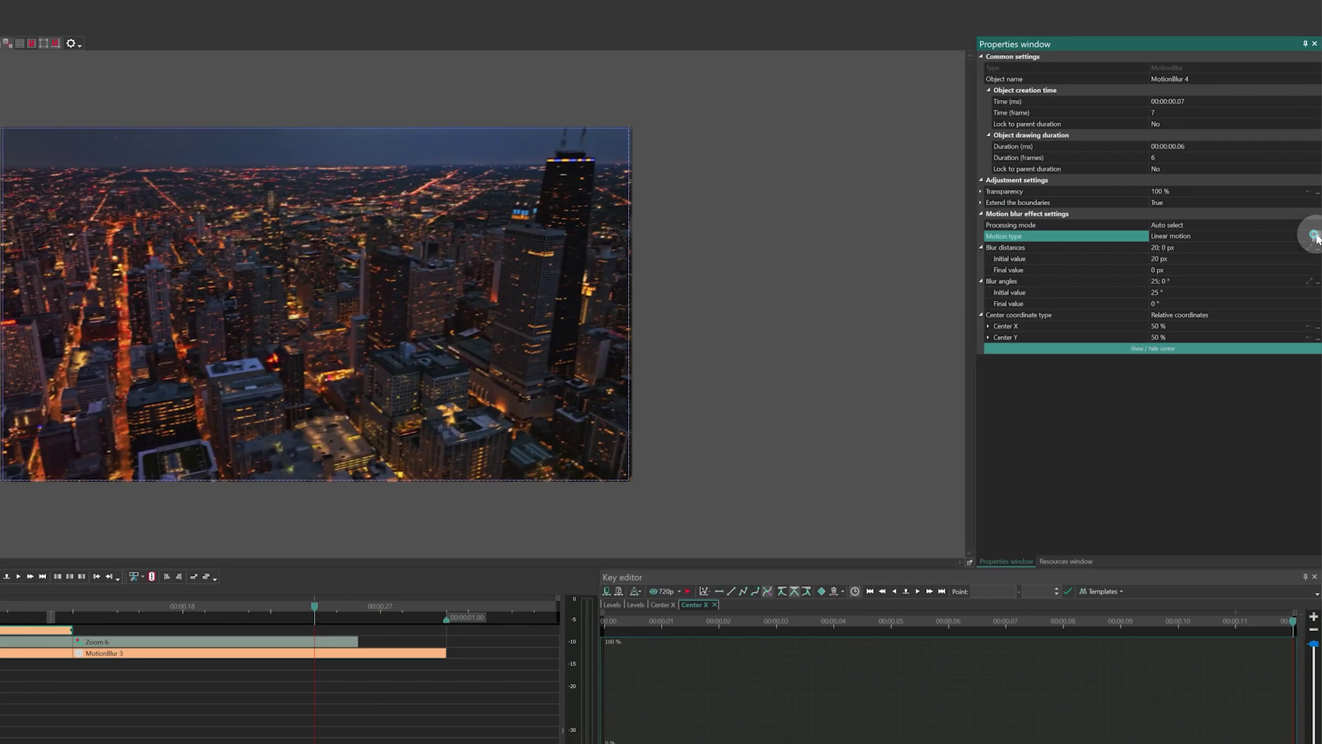
left_click(1314, 237)
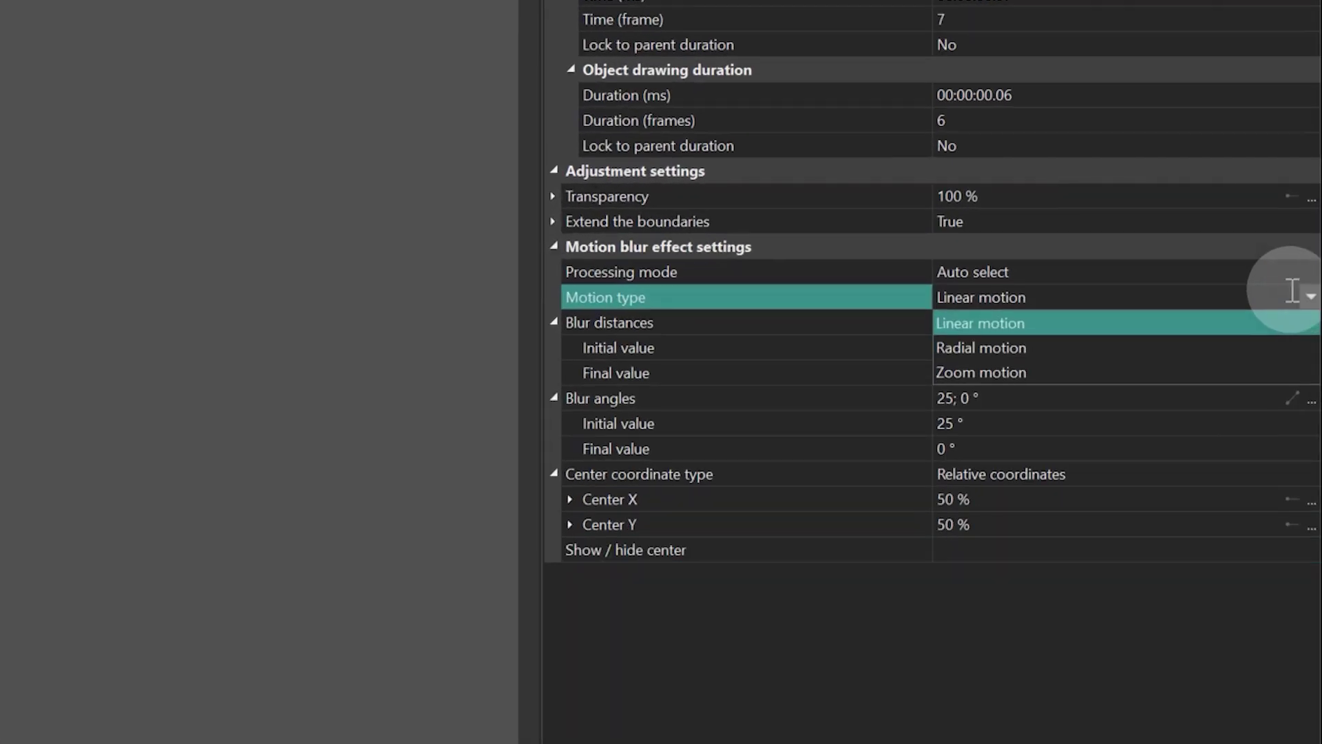
left_click(1183, 261)
left_click(1016, 373)
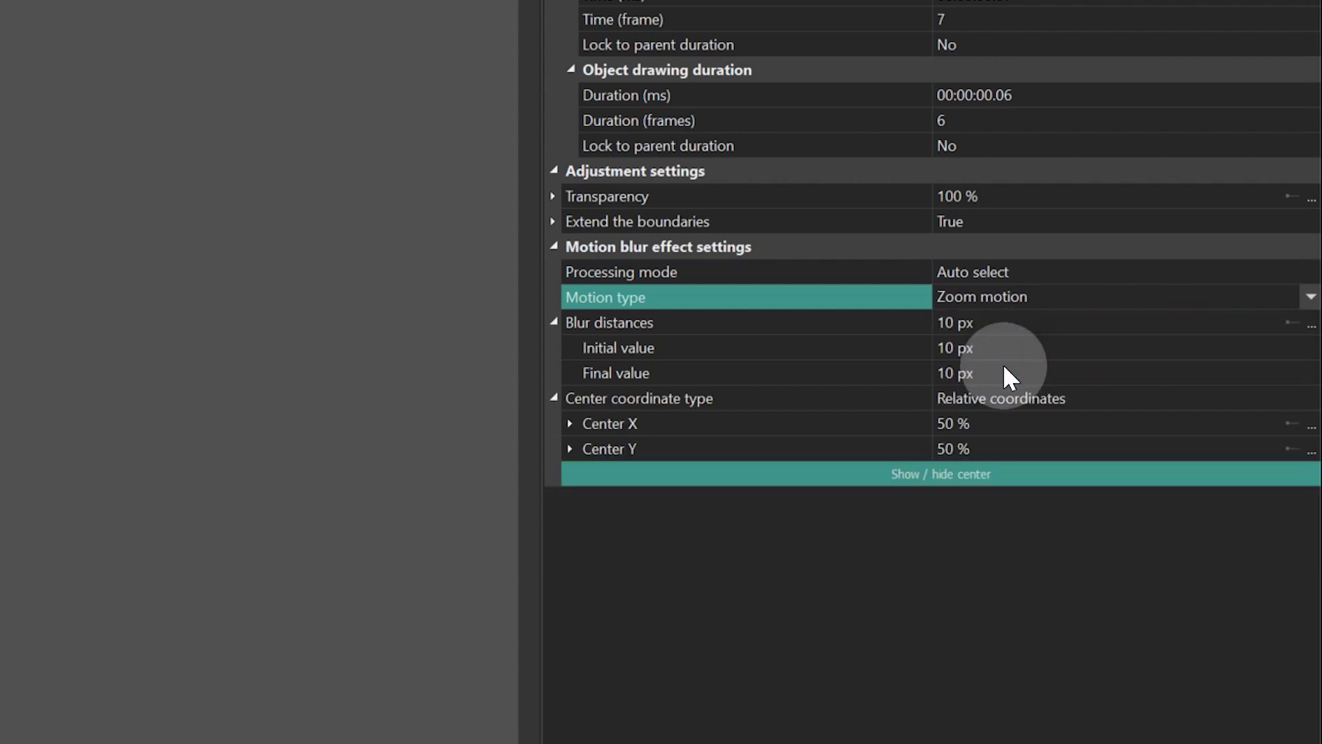
left_click(954, 349)
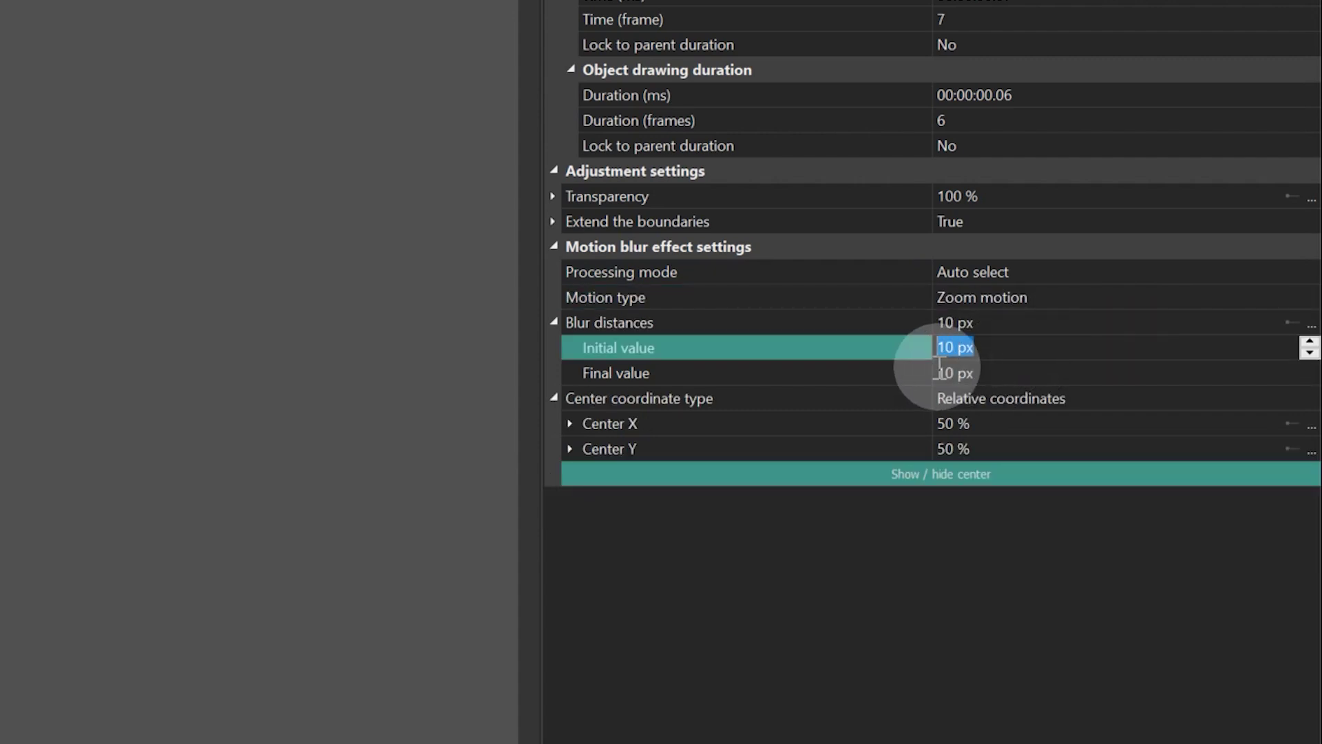
type("0")
left_click(999, 373)
type("15")
left_click(781, 366)
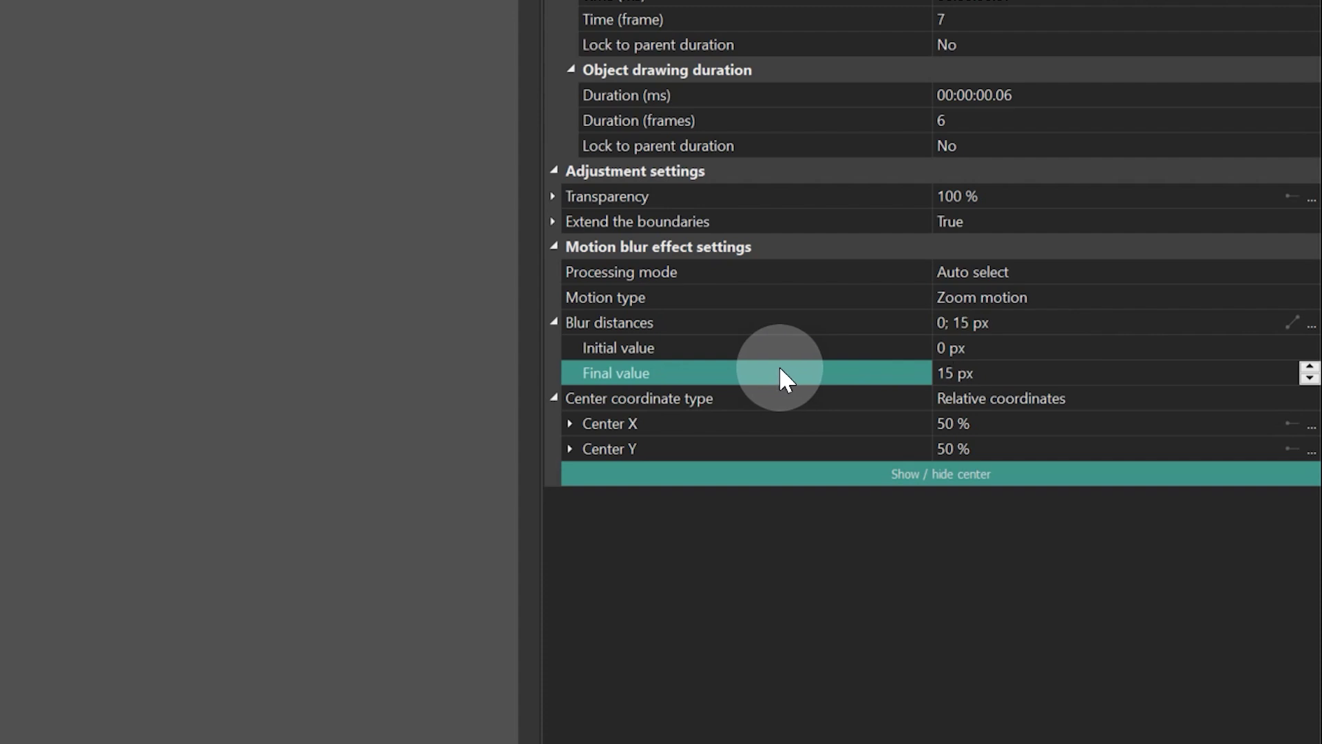
Set the zoom blur's duration to 00:00:00.07 and move its start to 00:00:00.06 so it ends with the first Zoom effect.
left_click(1034, 95)
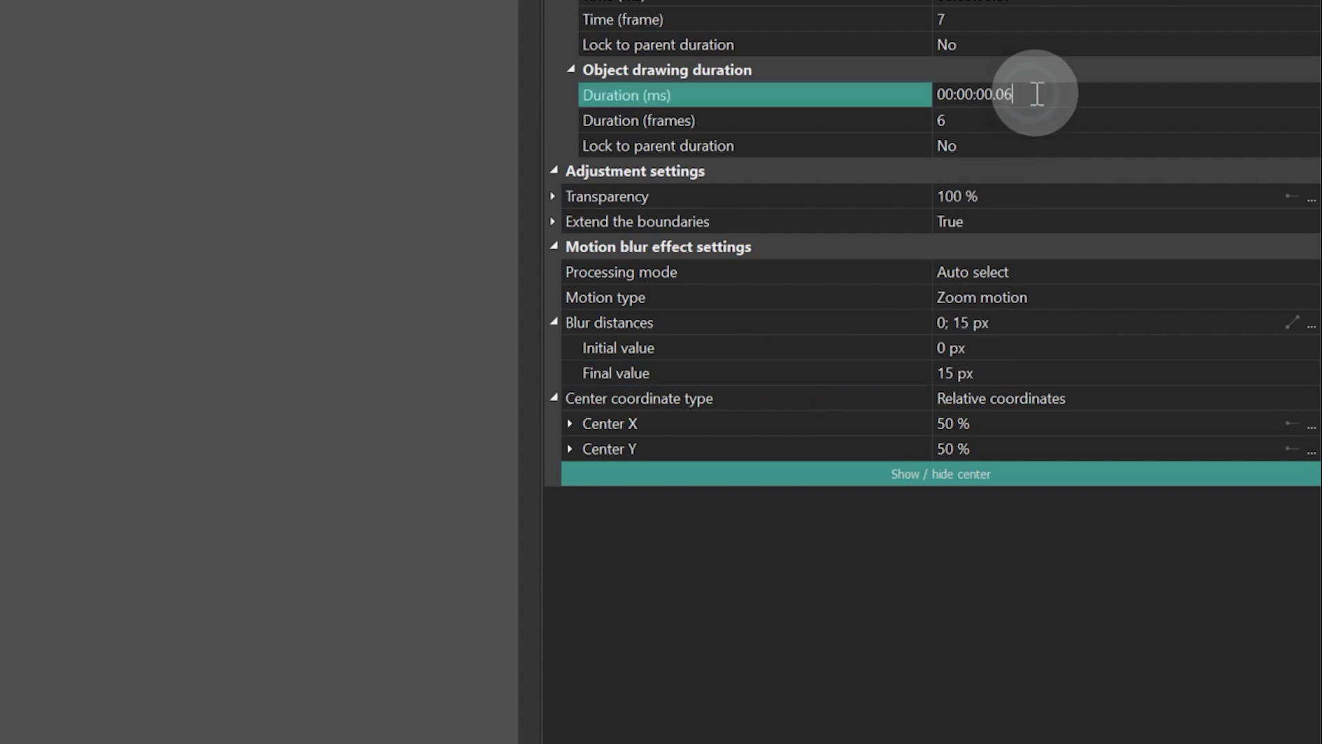
key("BackSpace")
type("7")
key("Return")
left_click(307, 538)
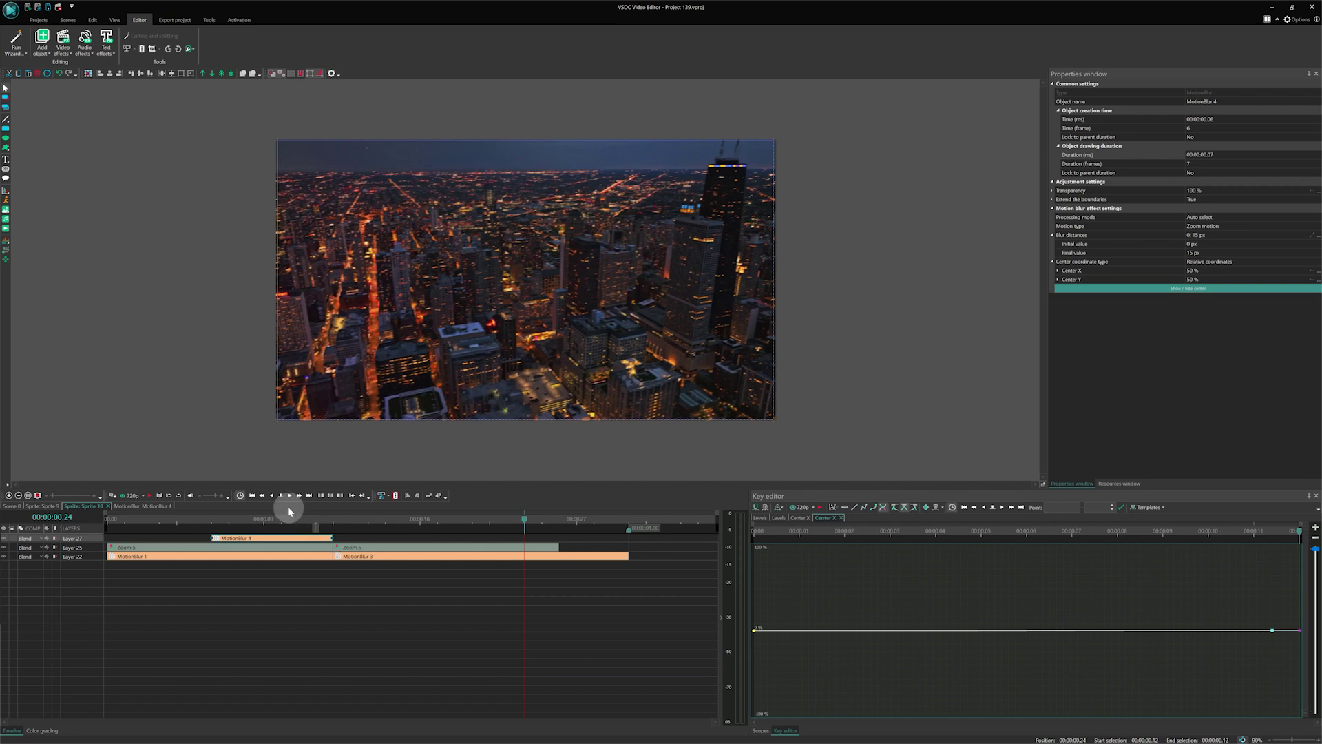
Return to the parent sprite, set the nested sprite's Use as container option to No, and change Show effects.
left_click(215, 520)
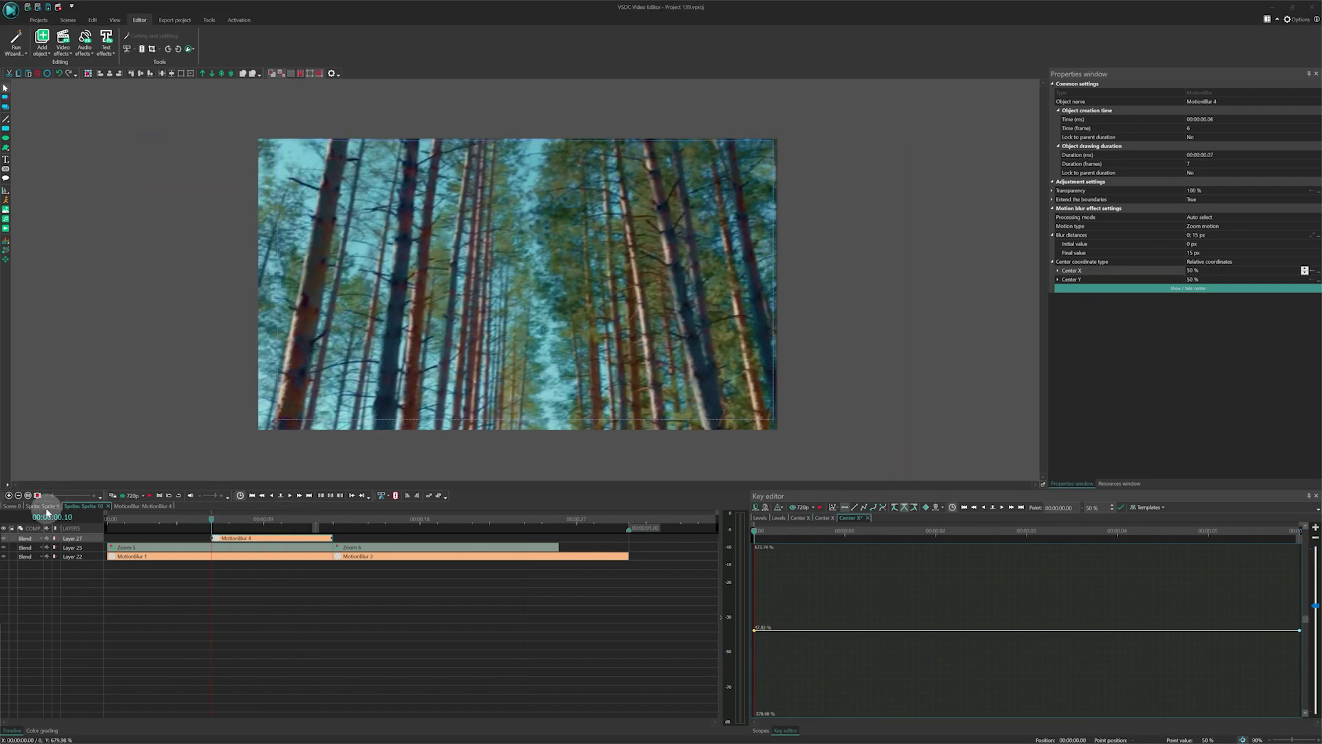
left_click(46, 506)
left_click(1245, 261)
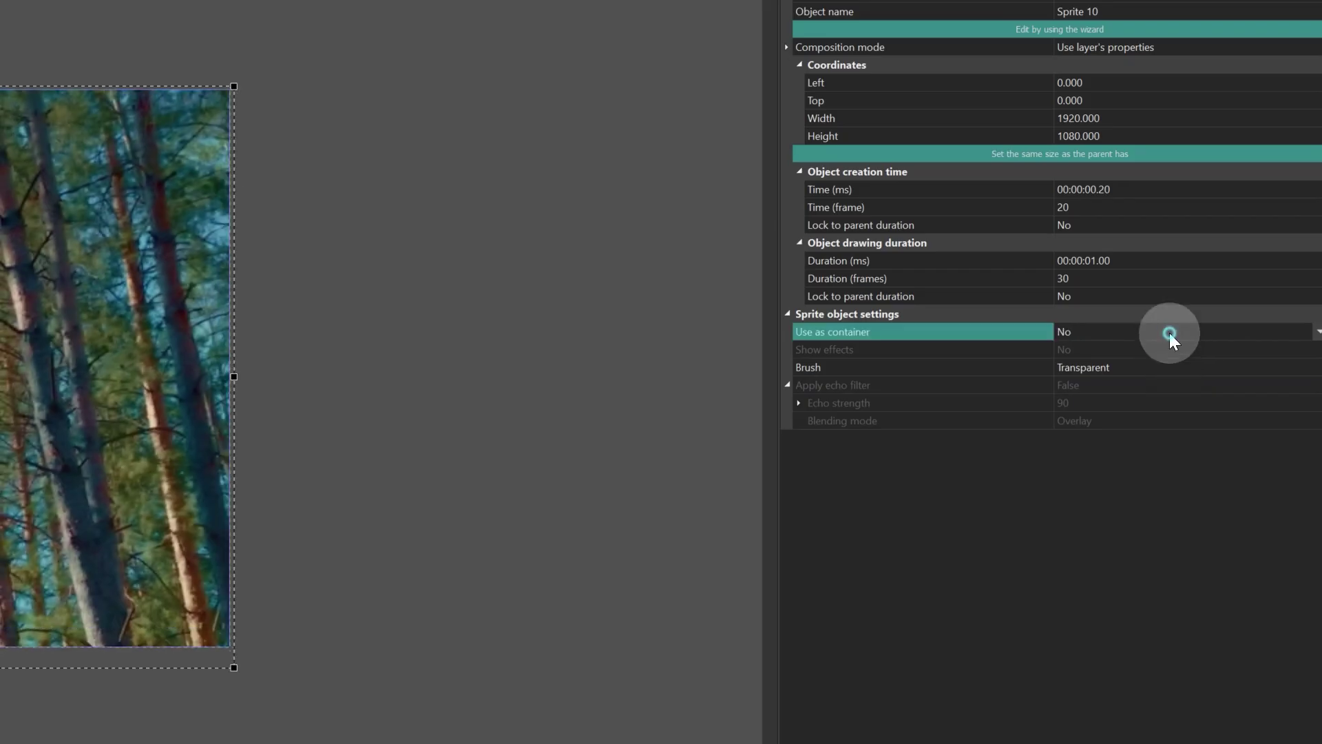
left_click(1121, 348)
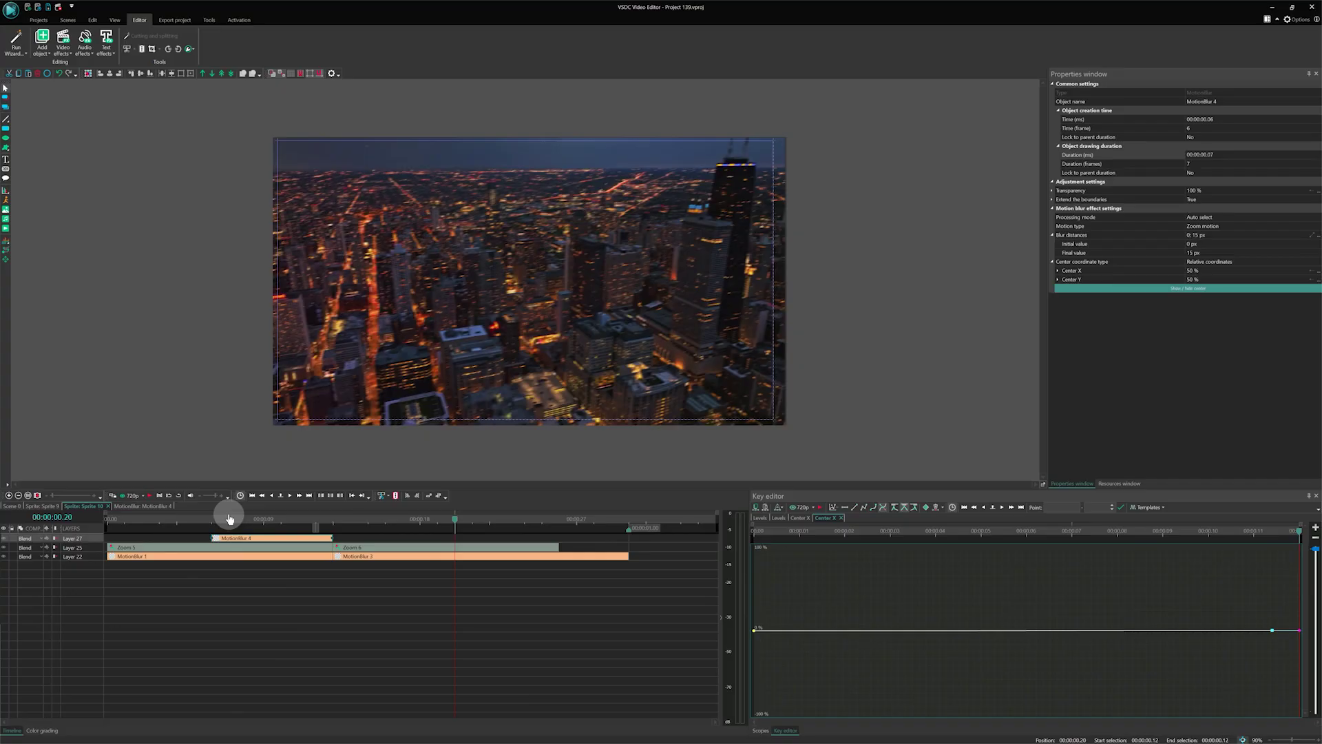
Switch the zoom blur's center to a multi-point curve and move its first key to the image's upper right, about 91 % by 13 %.
left_click(296, 520)
left_click(291, 537)
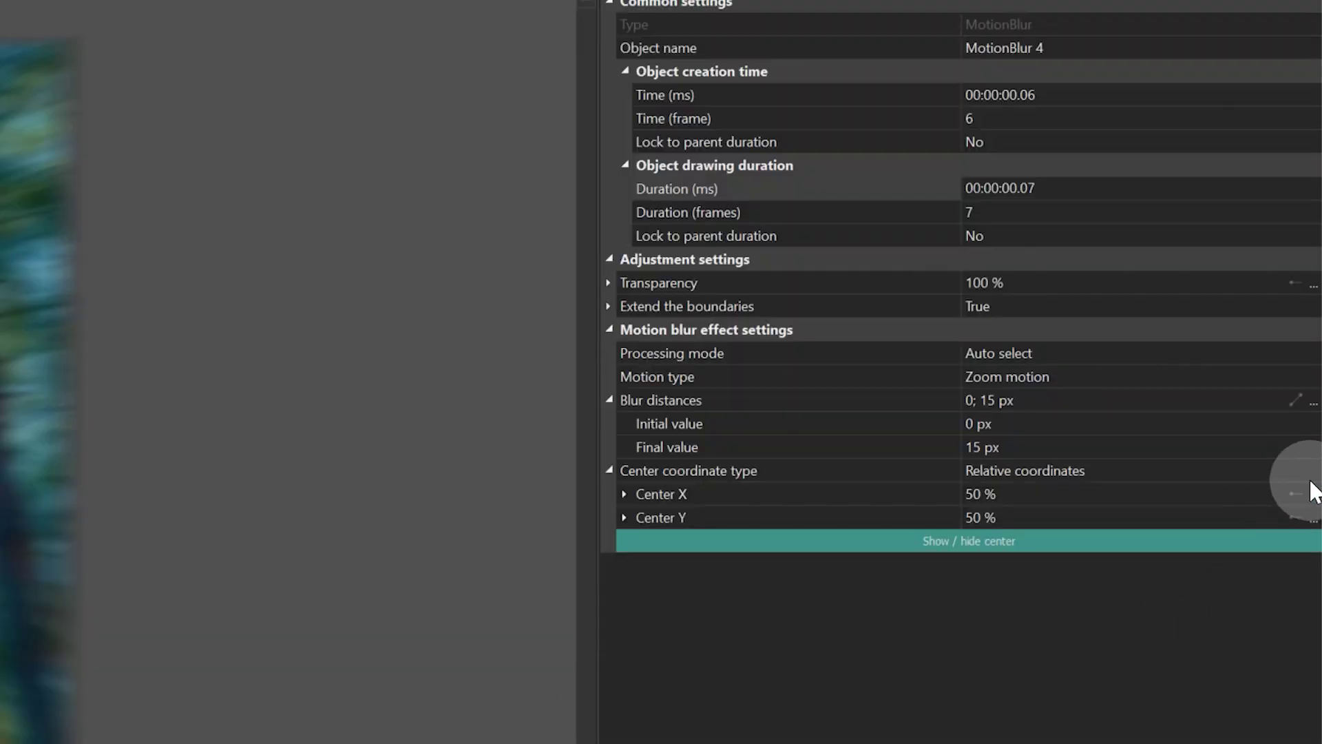
left_click(1314, 494)
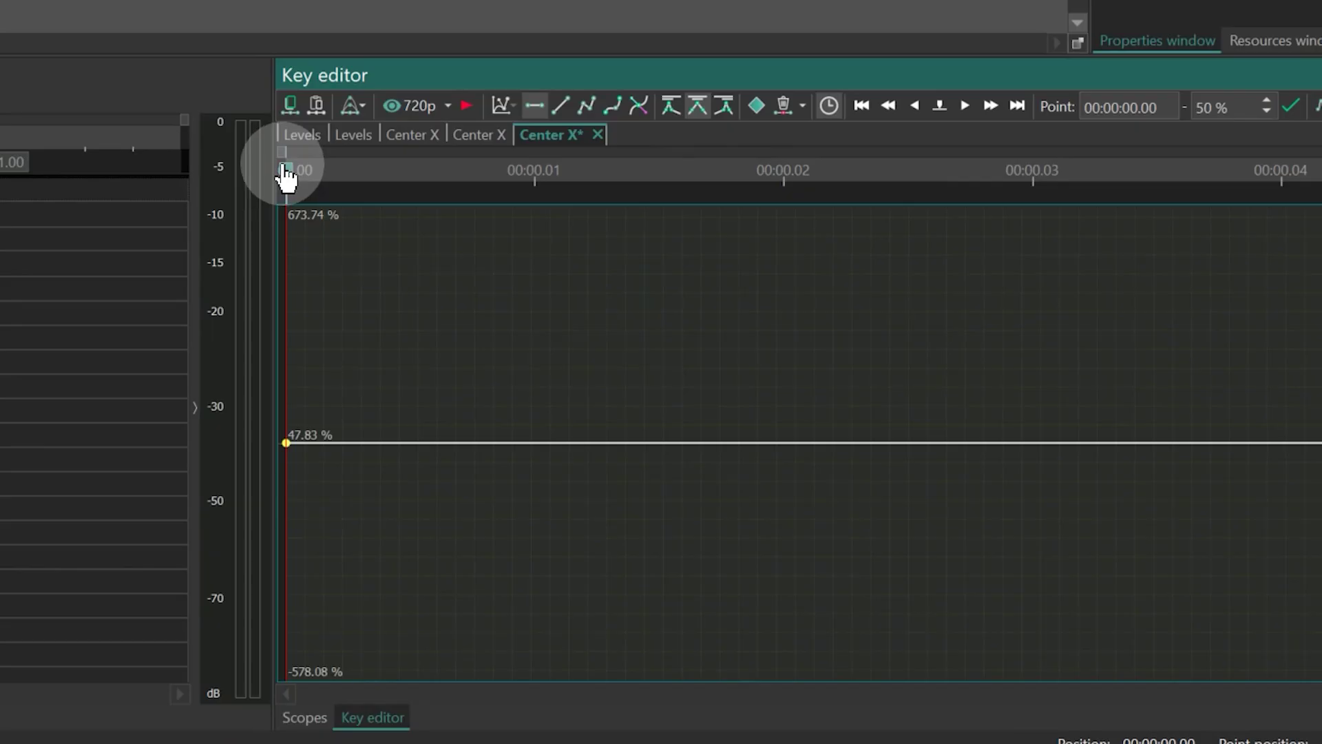
left_click(641, 112)
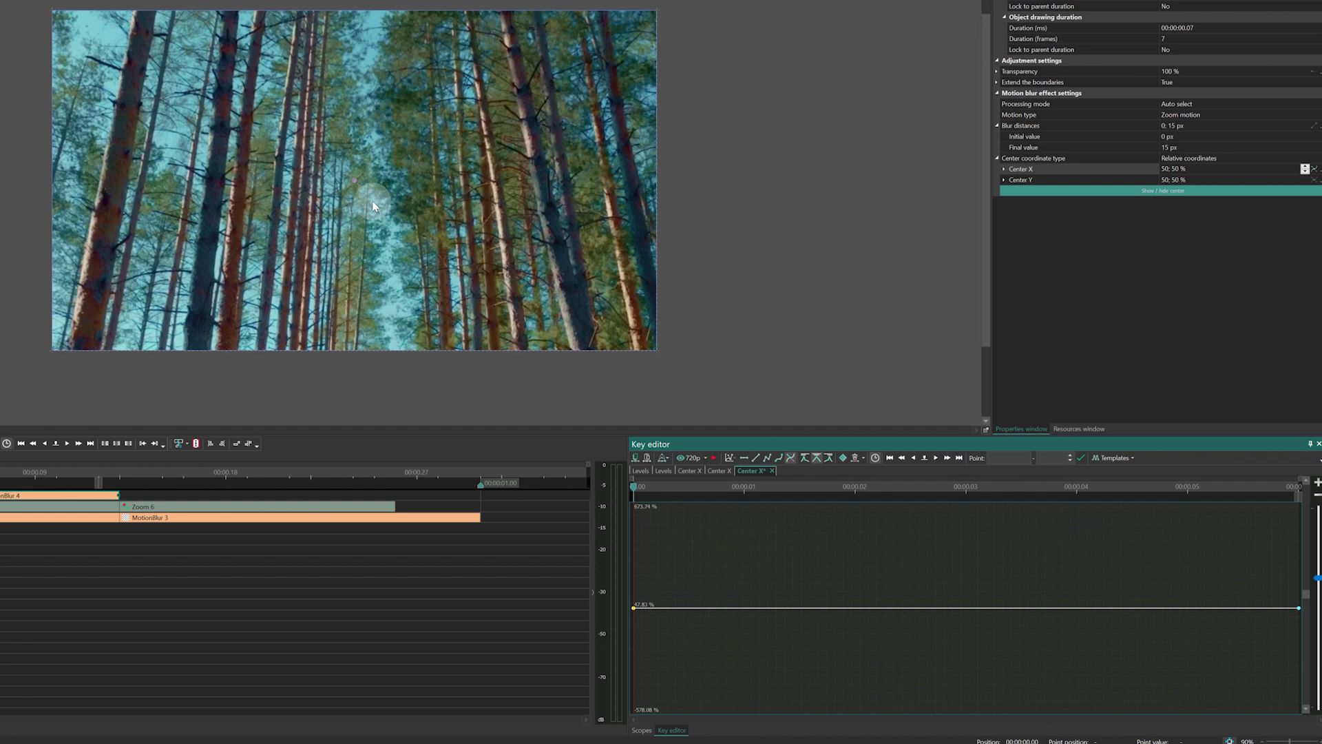
mouse_move(353, 182)
left_mouse_down()
mouse_move(482, 131)
mouse_move(604, 53)
left_mouse_up()
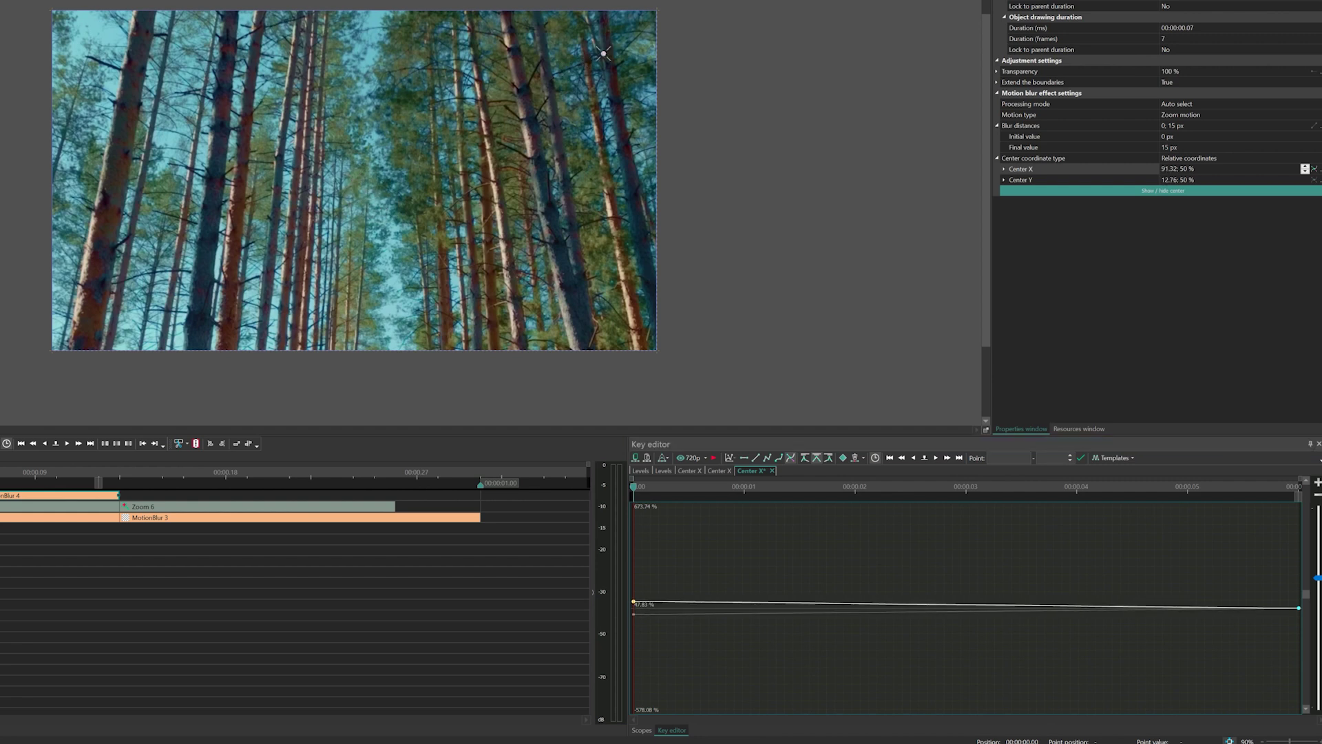
Animate the zoom blur's center to the lower left at 00:00:00.02, upper right at 00:00:00.04, and upper left at the final key, 00:00:00.06.
left_click(855, 486)
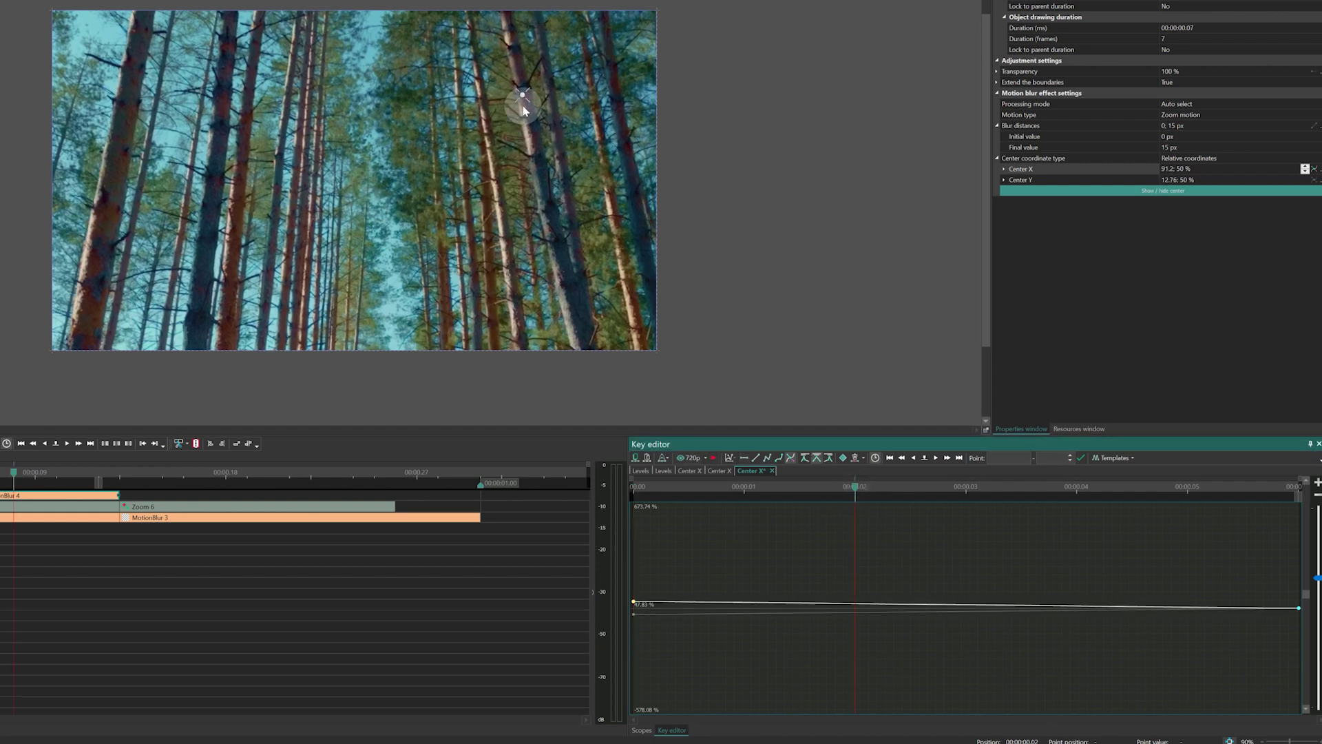
left_click_drag(523, 96, 93, 320)
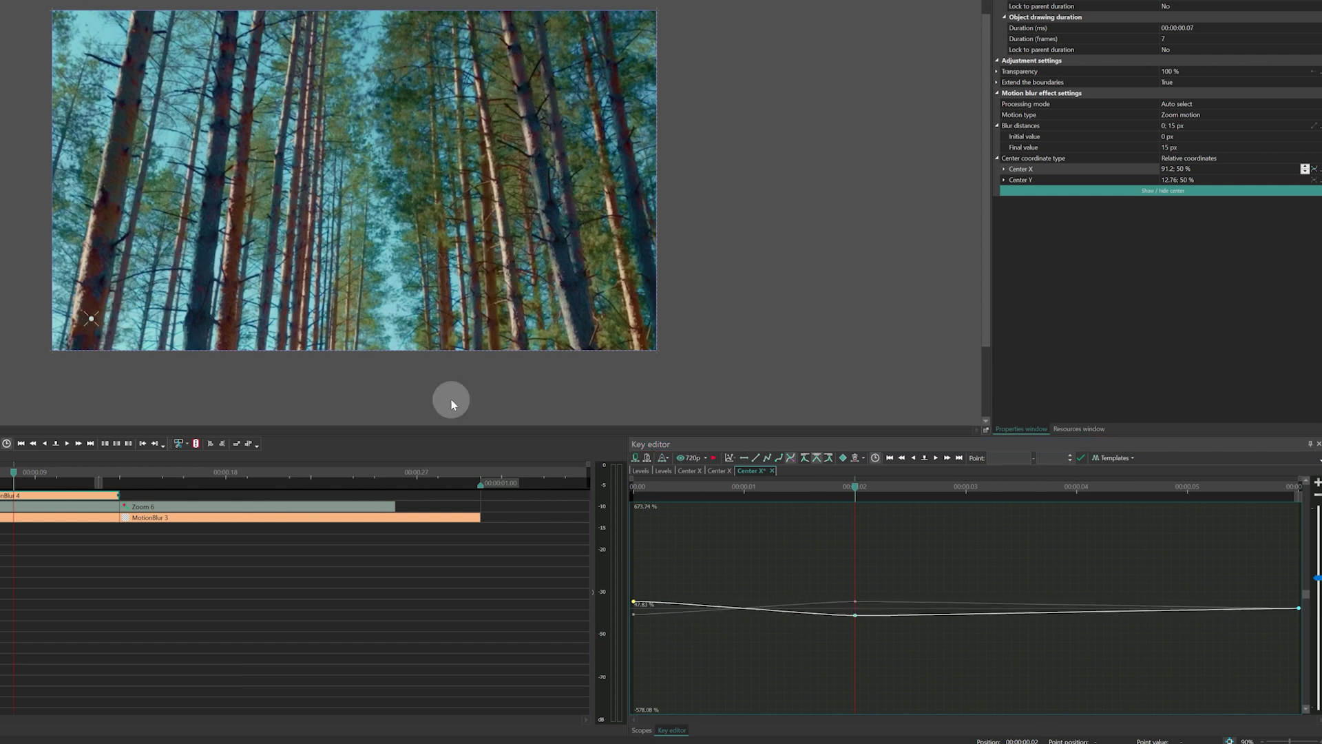
left_click(1078, 486)
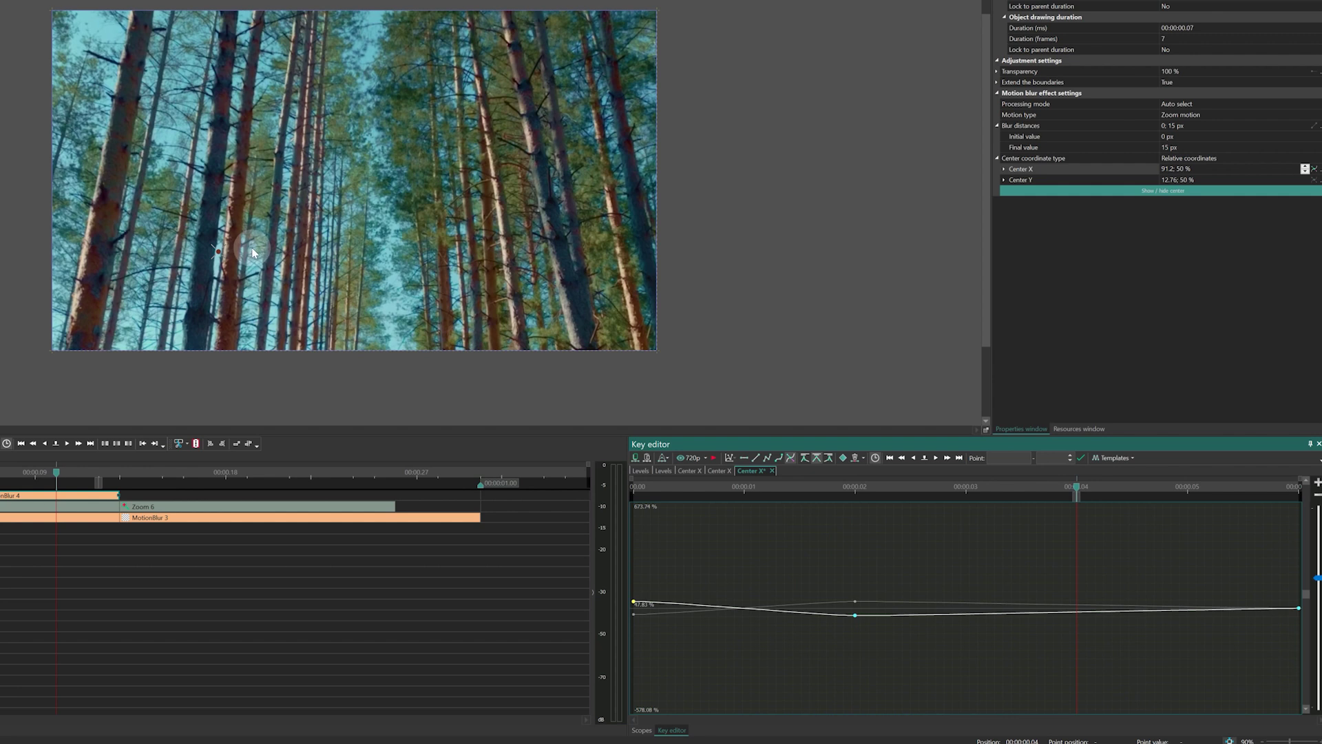
left_click(217, 253)
left_click_drag(333, 185, 604, 53)
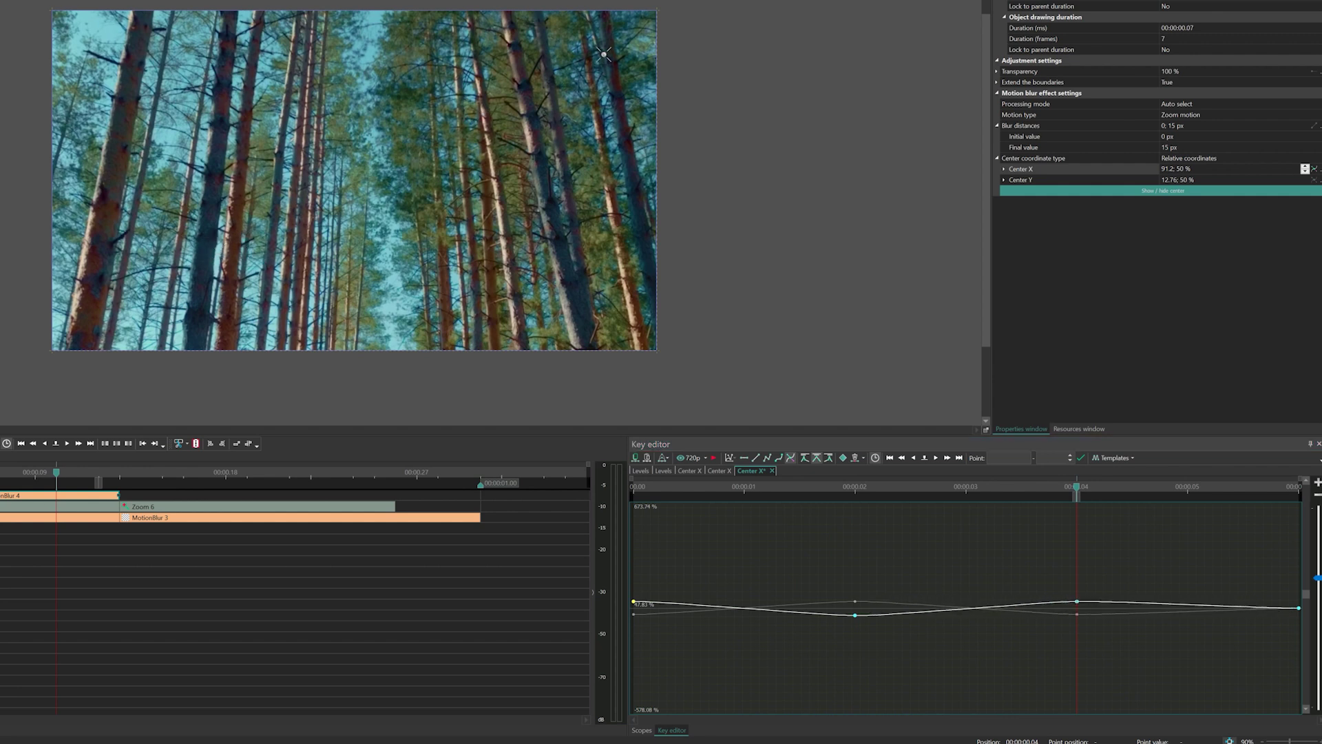
left_click(959, 458)
left_click_drag(353, 184, 88, 35)
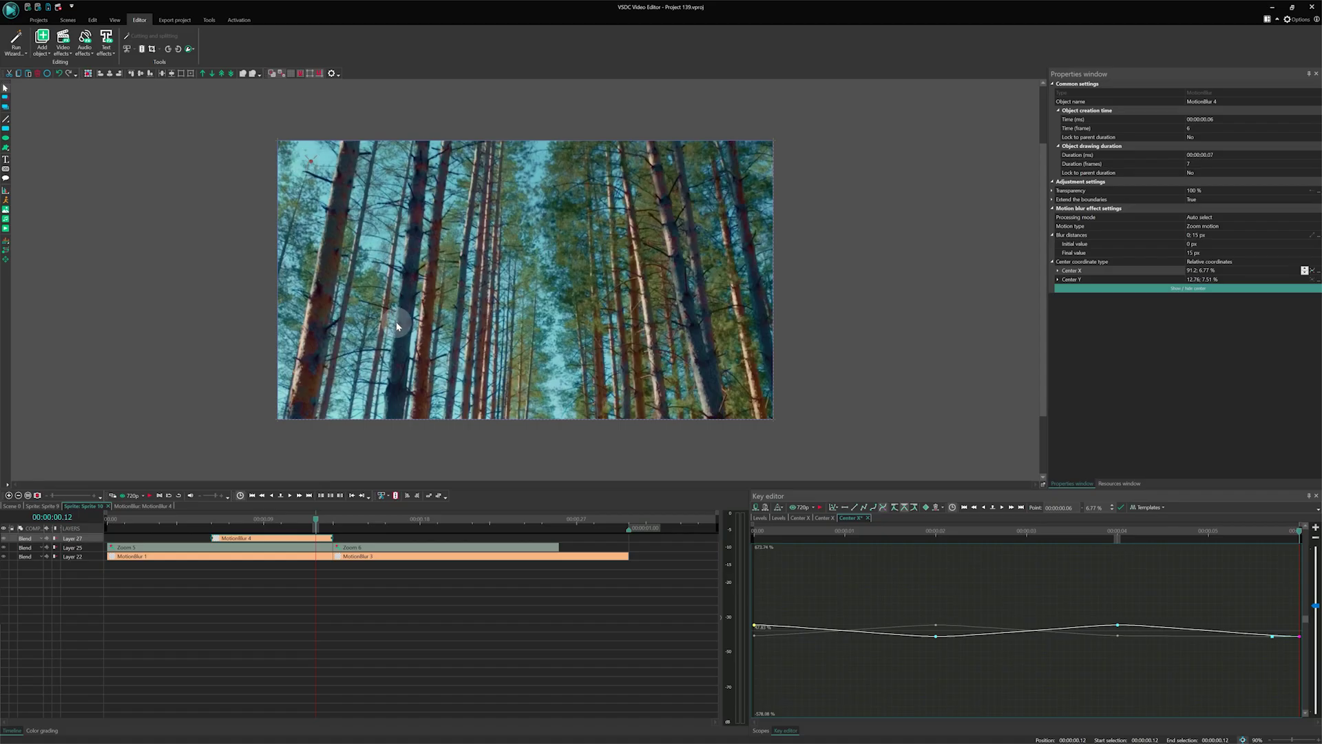
Duplicate the keyframed zoom motion blur and place the copy directly after the original, starting at 00:00:00.13.
left_click(334, 550)
left_click(319, 538)
right_click(331, 539)
left_click(378, 342)
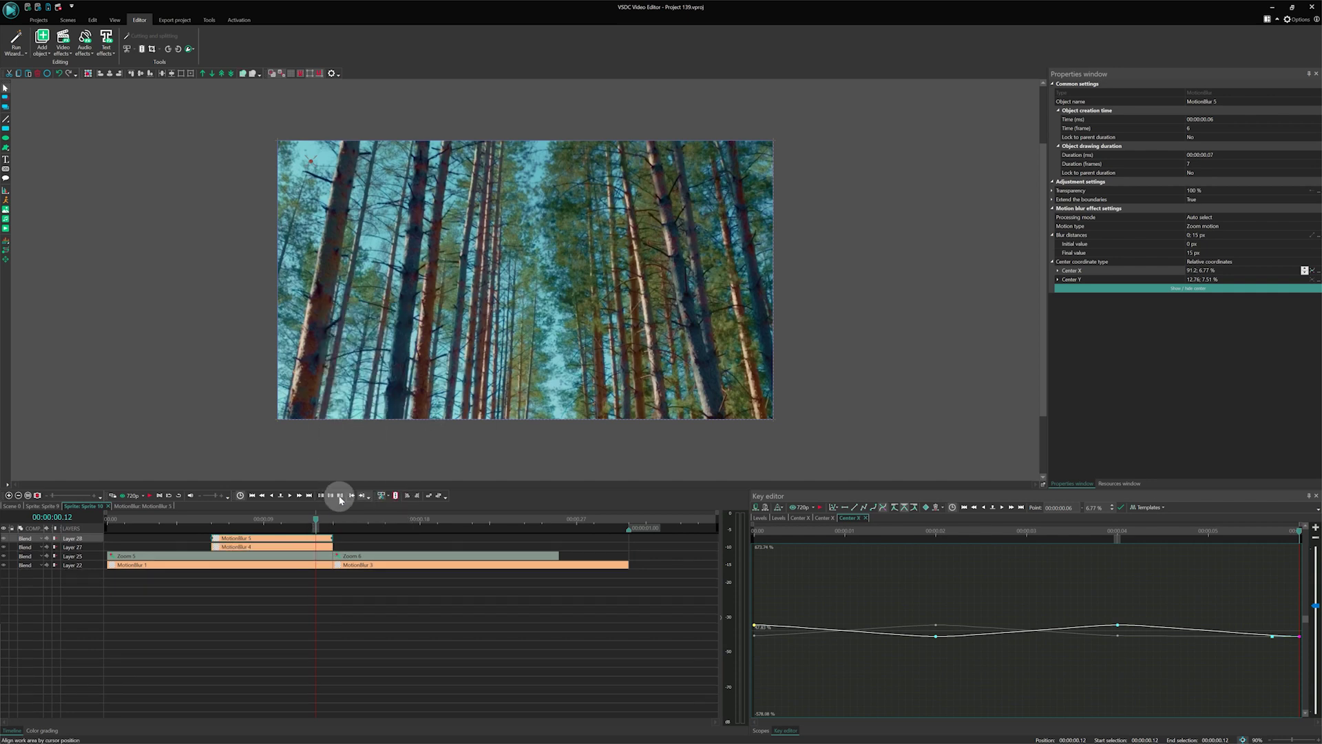
left_click_drag(296, 540, 400, 549)
left_click(364, 519)
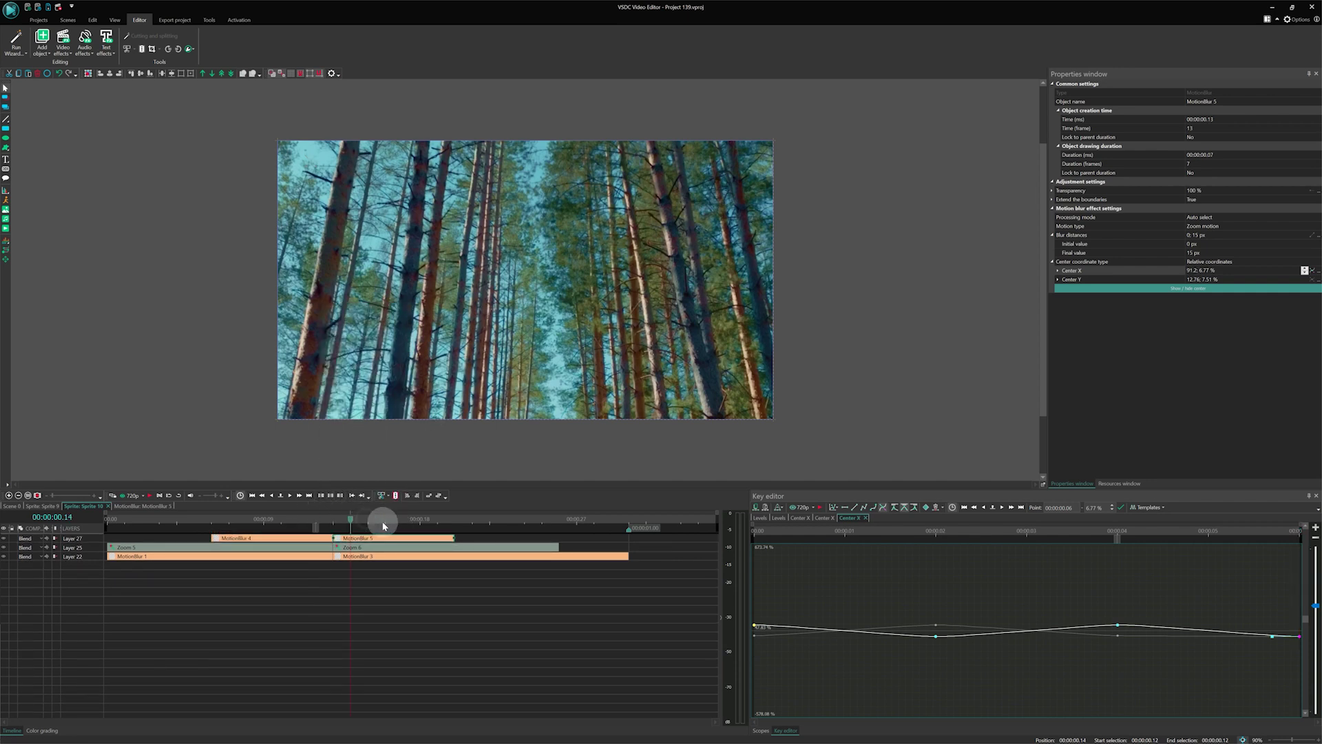
Set the duplicated zoom blur's duration to 00:00:00.10.
left_click(1220, 156)
key("BackSpace")
key("BackSpace")
type("10")
key("Return")
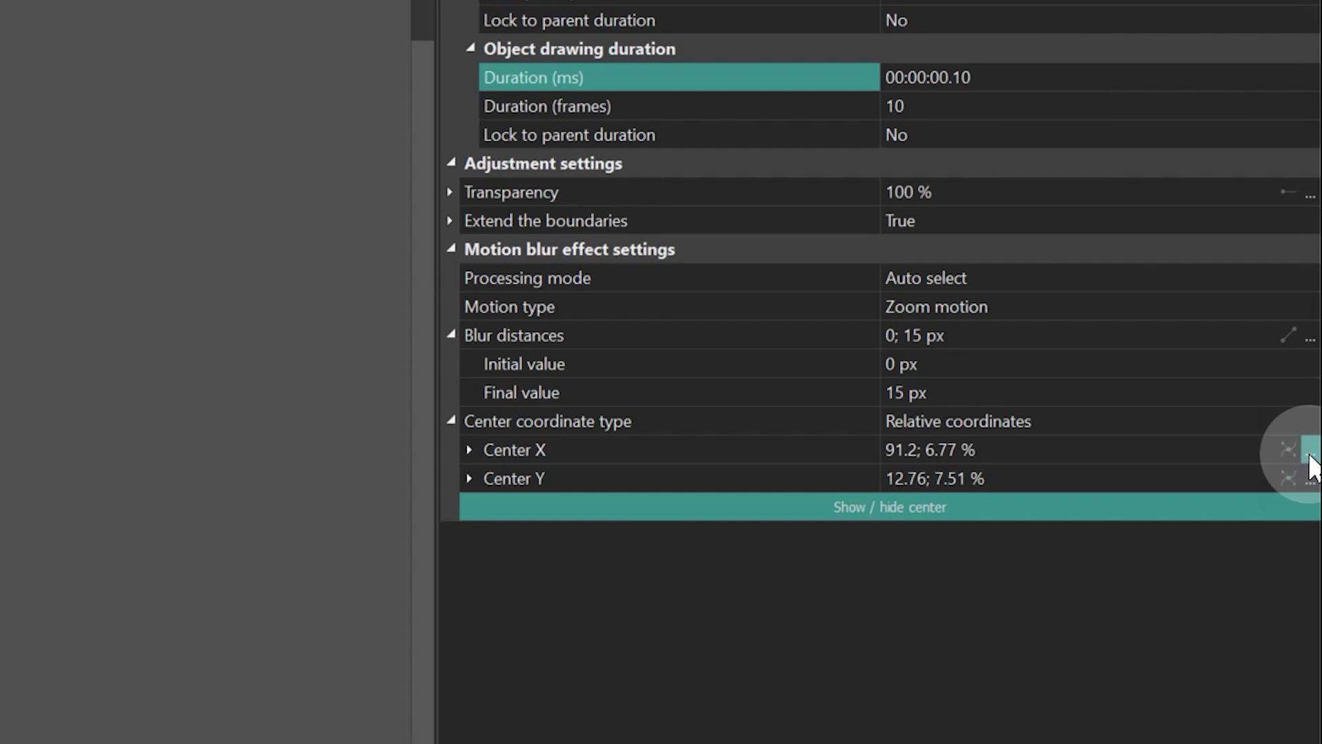
Open the duplicated blur's Center X curve and remove the intermediate keys, keeping only the first and last.
left_click(1311, 456)
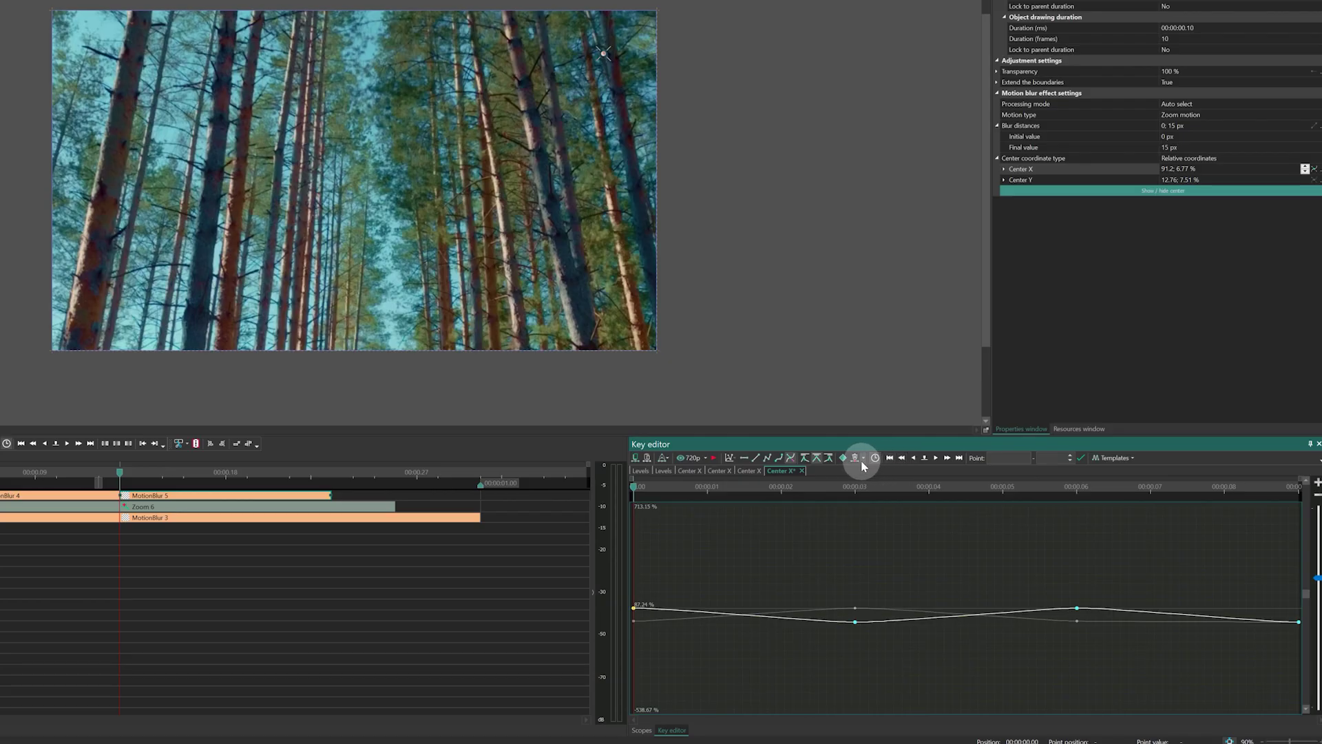
left_click(863, 459)
left_click(880, 482)
left_click(577, 339)
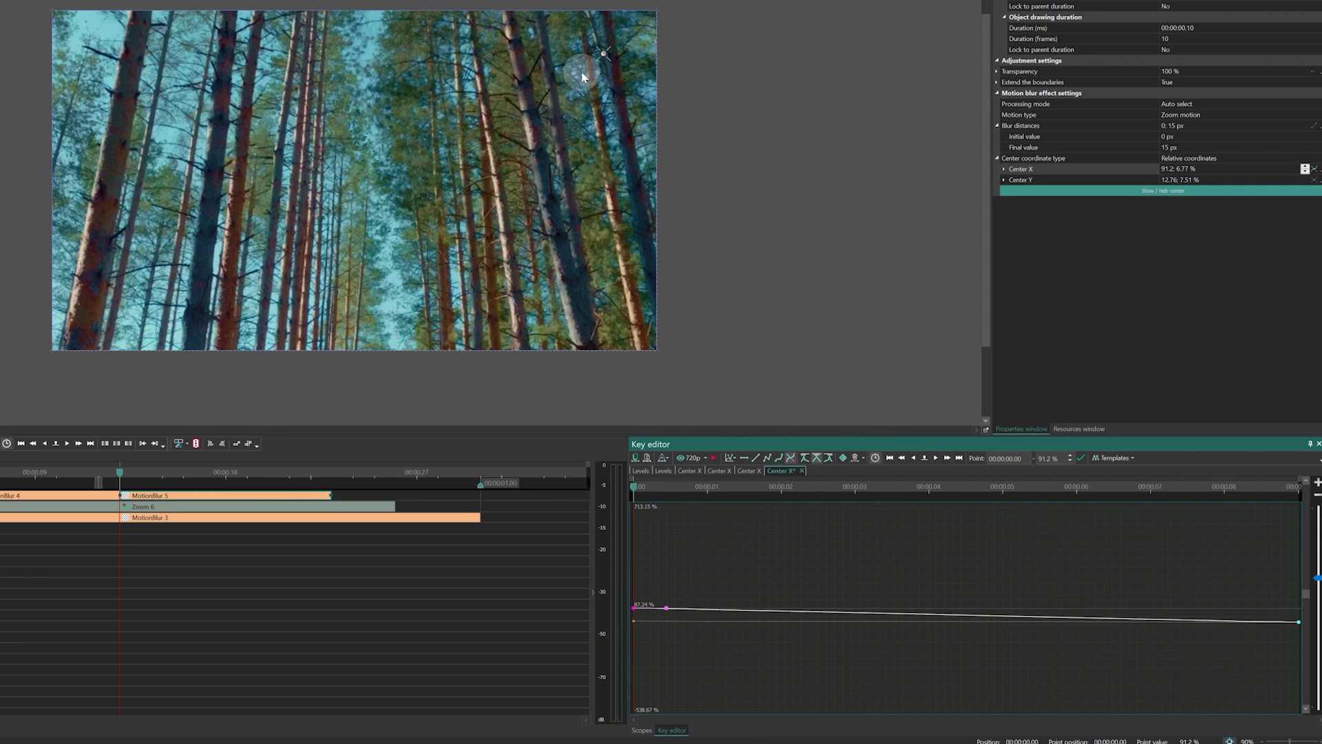
Move the copy's first center key to the upper left, about 7 % by 11 %, and the final one to the image center, about 48 % by 52 %.
left_click_drag(601, 55, 95, 48)
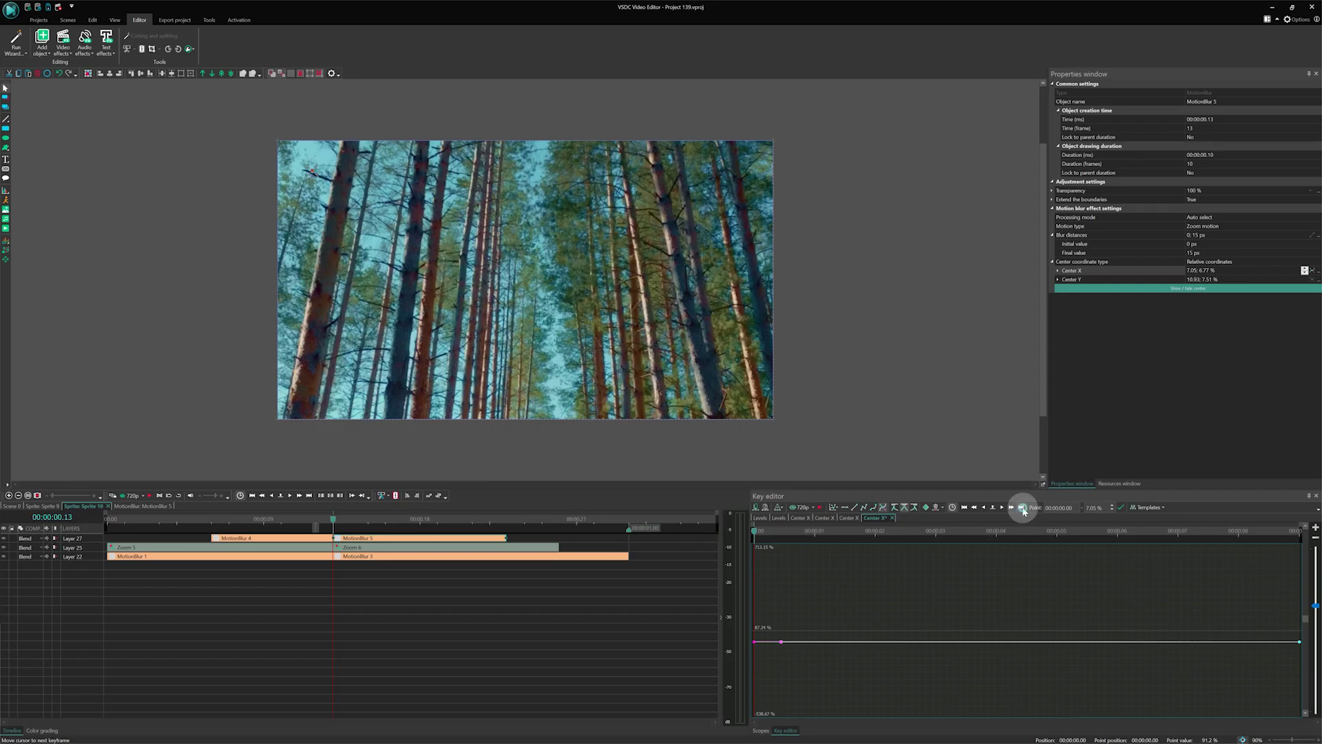
left_click(1023, 507)
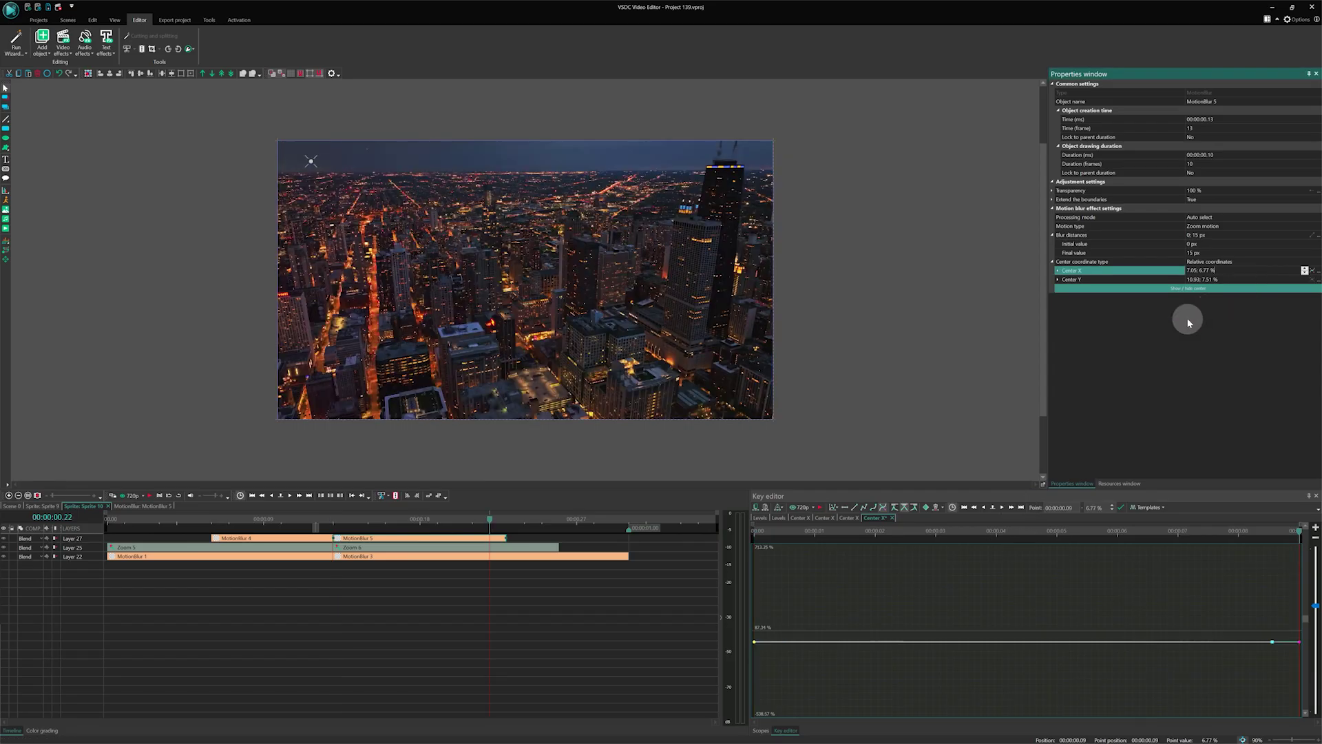
mouse_move(311, 161)
left_mouse_down()
mouse_move(482, 282)
mouse_move(520, 283)
left_mouse_up()
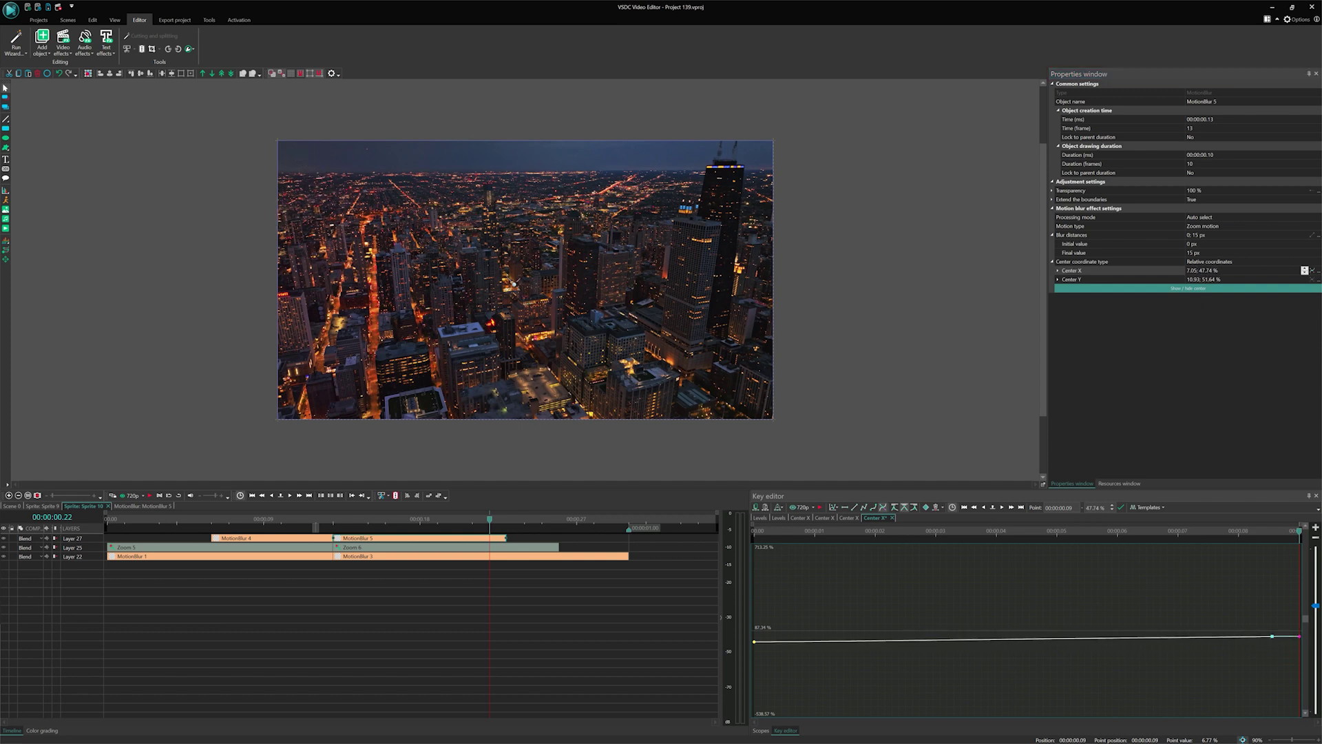
left_click(523, 284)
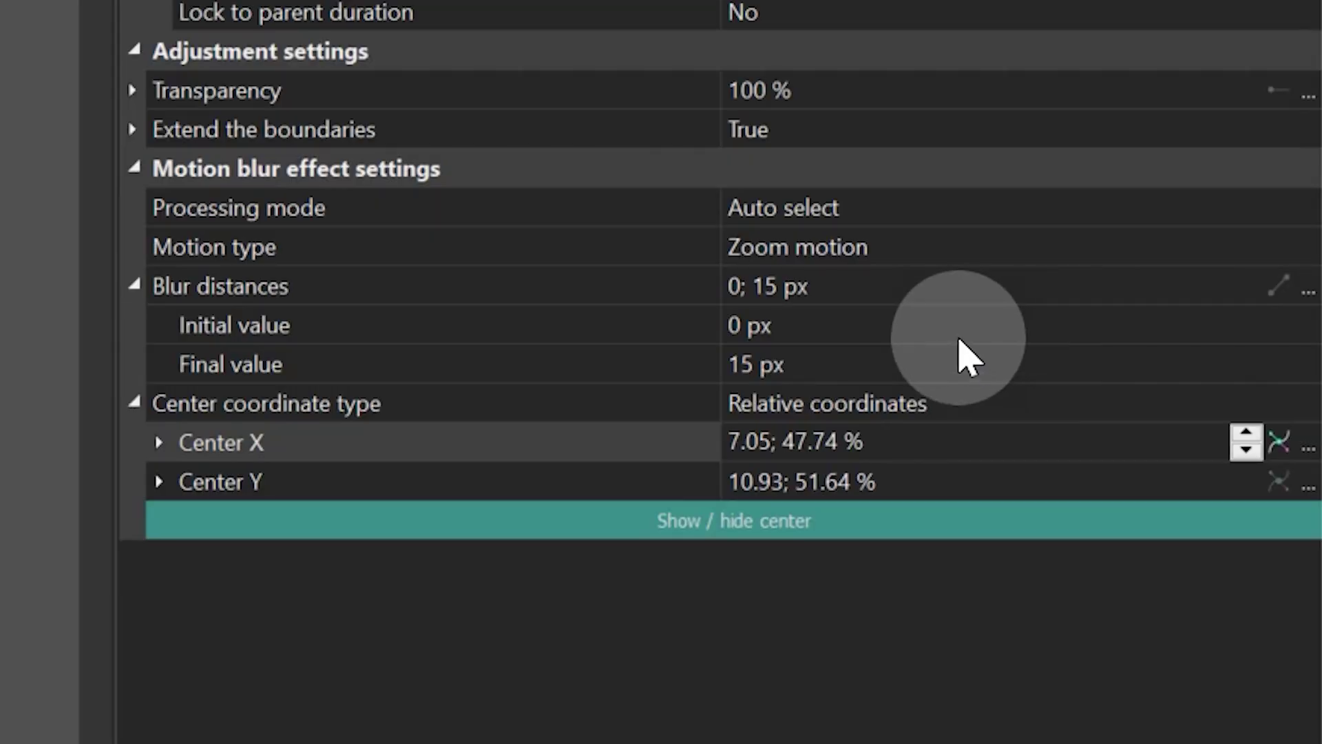
Set the duplicated zoom blur's distances to an initial value of 15 px and a final value of 0 px.
left_click(1235, 245)
type("15")
left_click(1218, 253)
left_click_drag(865, 371, 533, 351)
type("0")
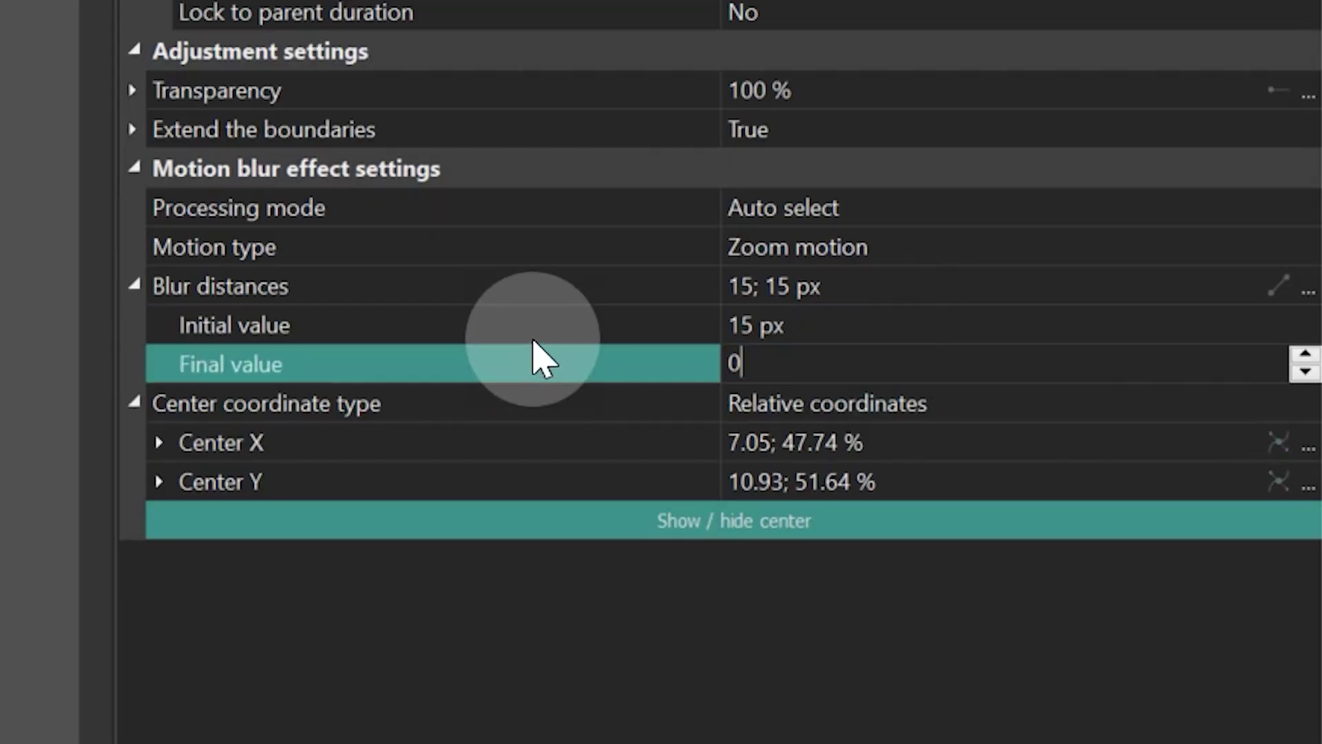
key("Return")
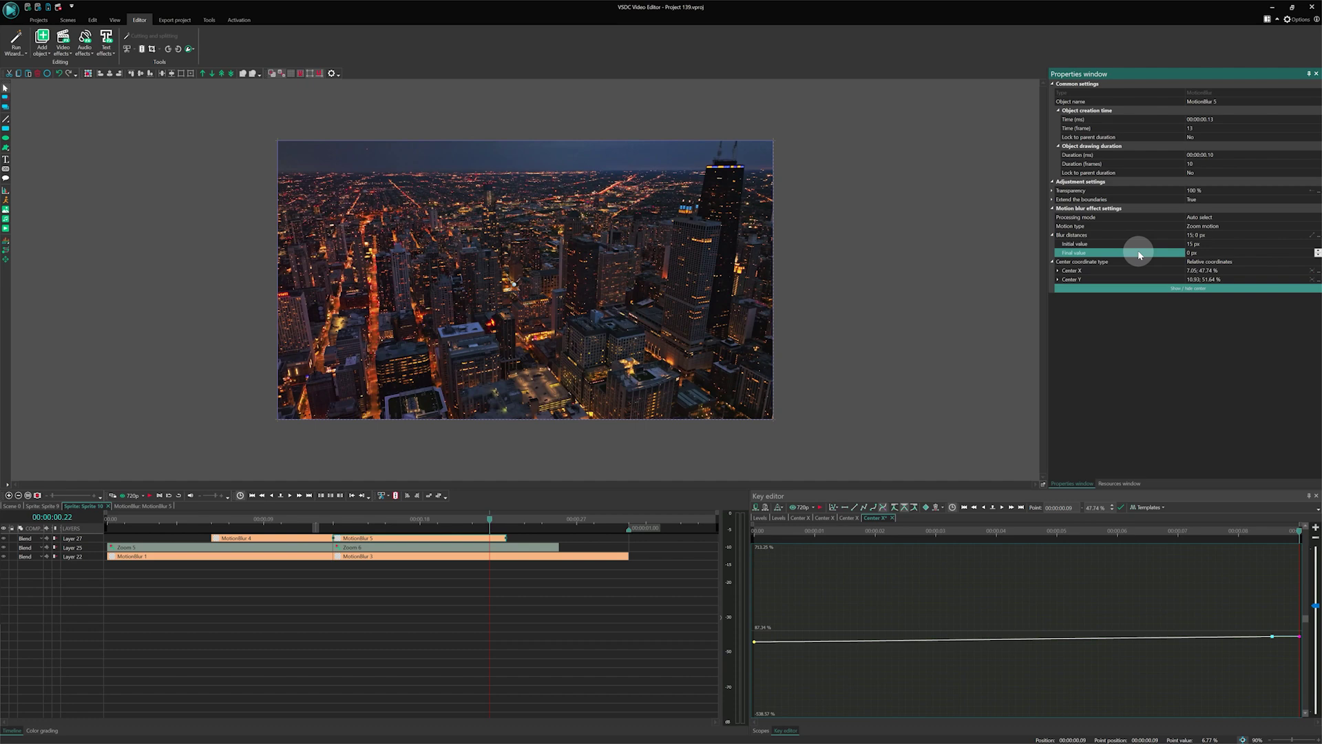
Add a Lens distortion effect inside the nested sprite and position its start at 00:00:00.05.
left_click(230, 617)
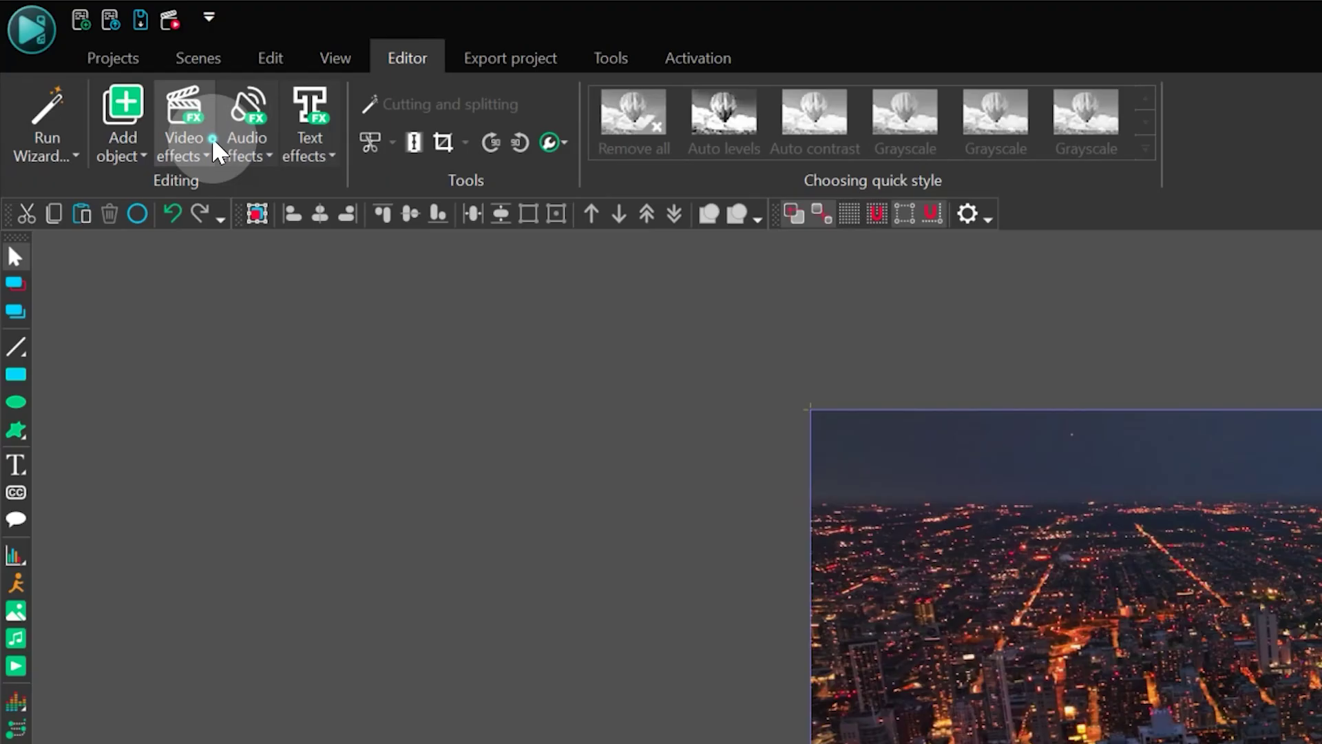
left_click(73, 54)
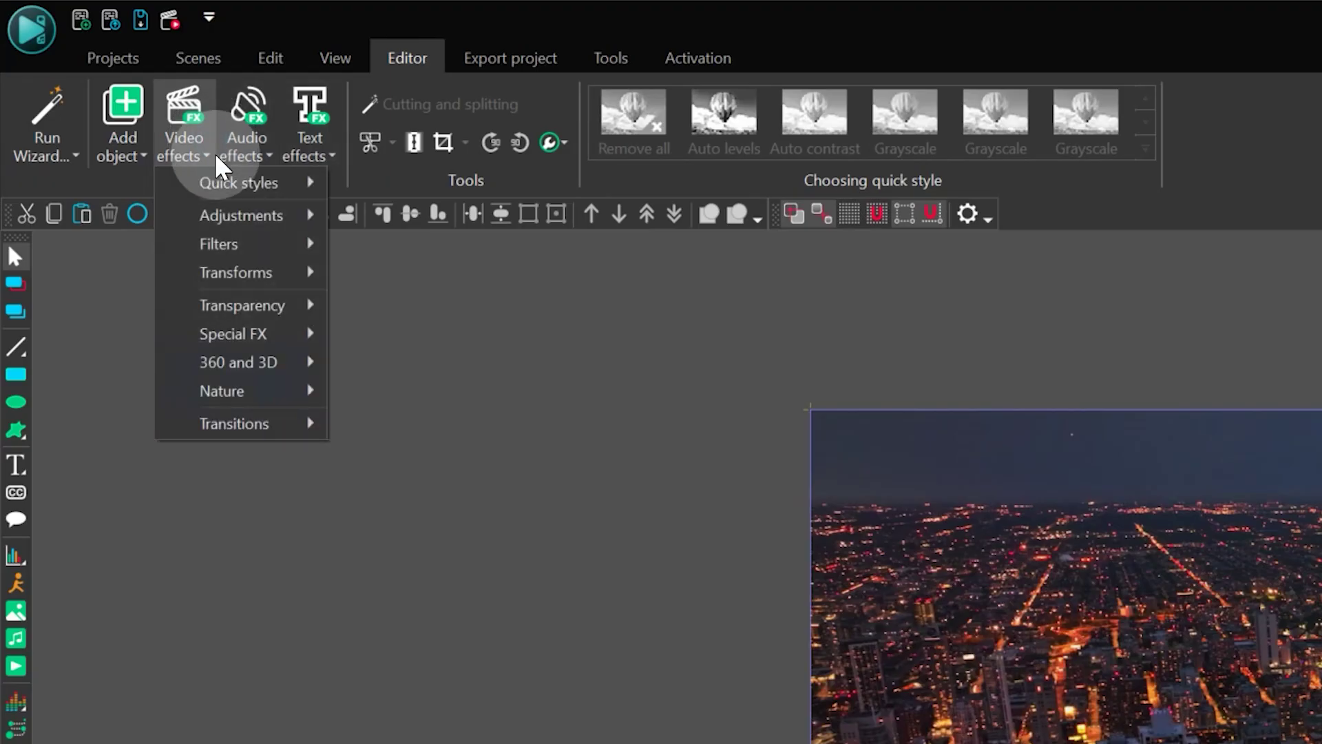
mouse_move(253, 274)
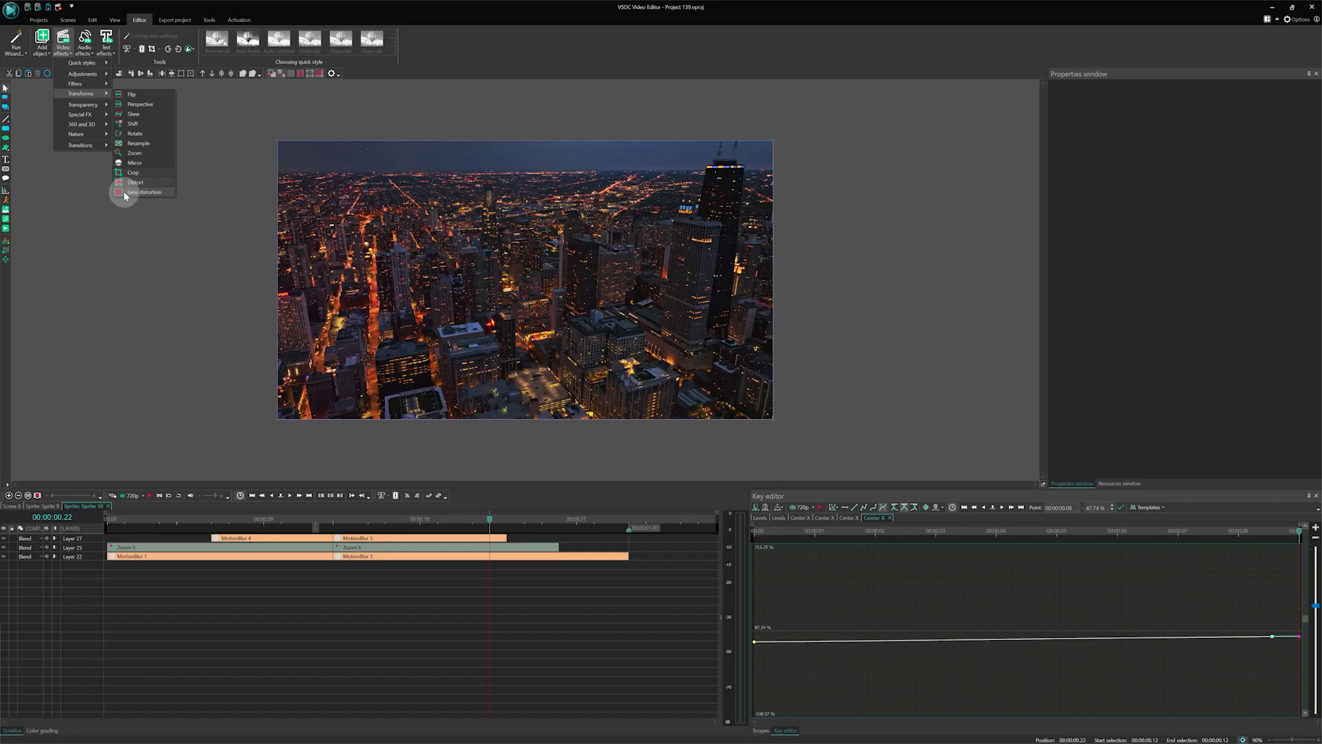
left_click(369, 561)
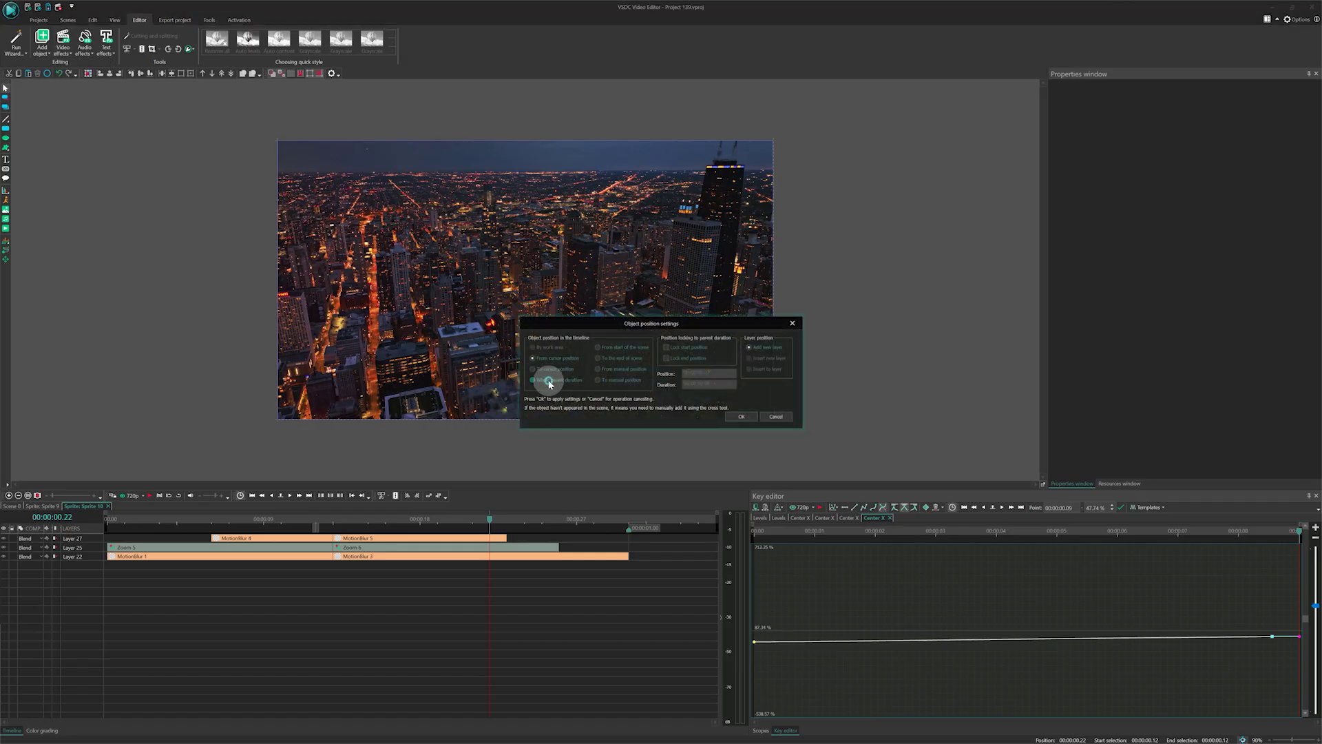
left_click(741, 416)
left_click(204, 524)
left_click_drag(205, 539, 275, 545)
Set the lens distortion's duration to 00:00:00.08.
left_click(1208, 156)
type("00:00:00.08")
left_click(1215, 155)
key("BackSpace")
type("8")
key("Return")
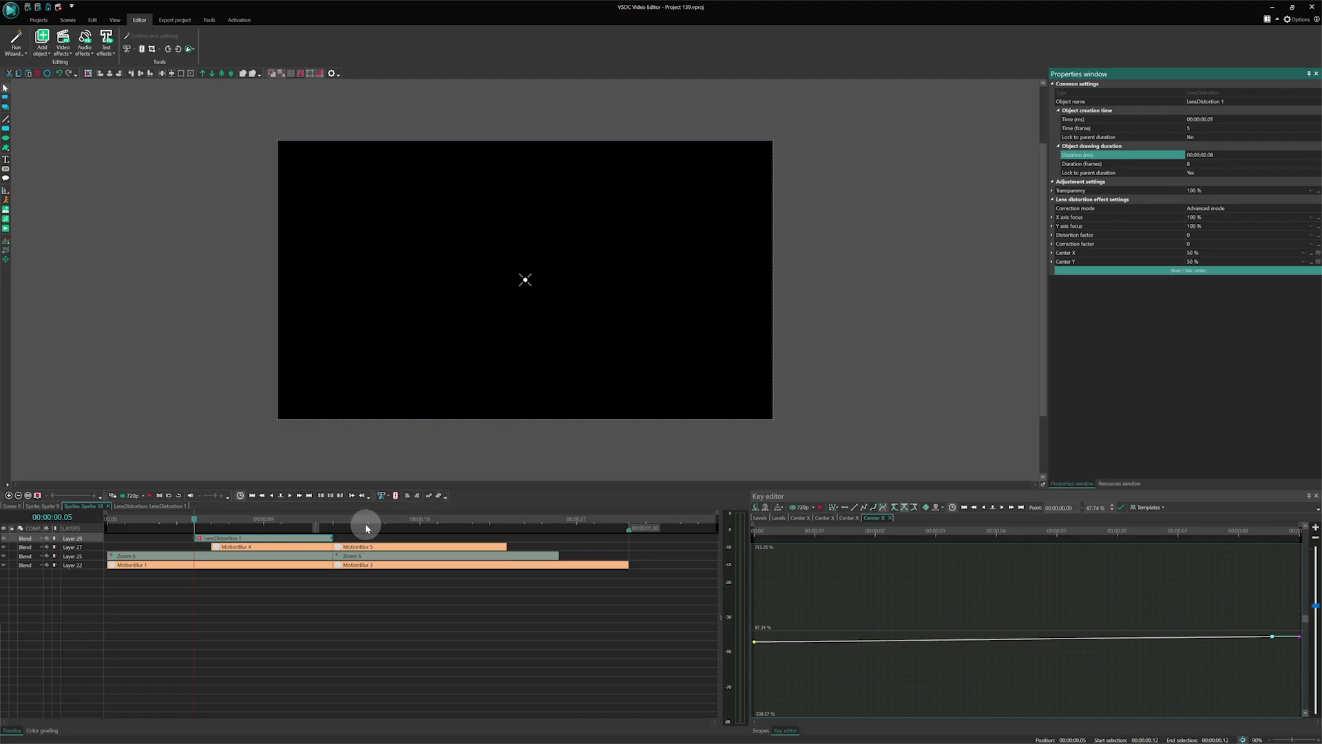
Set the final value of the lens distortion's Distortion factor to 0.7.
double_click(1148, 235)
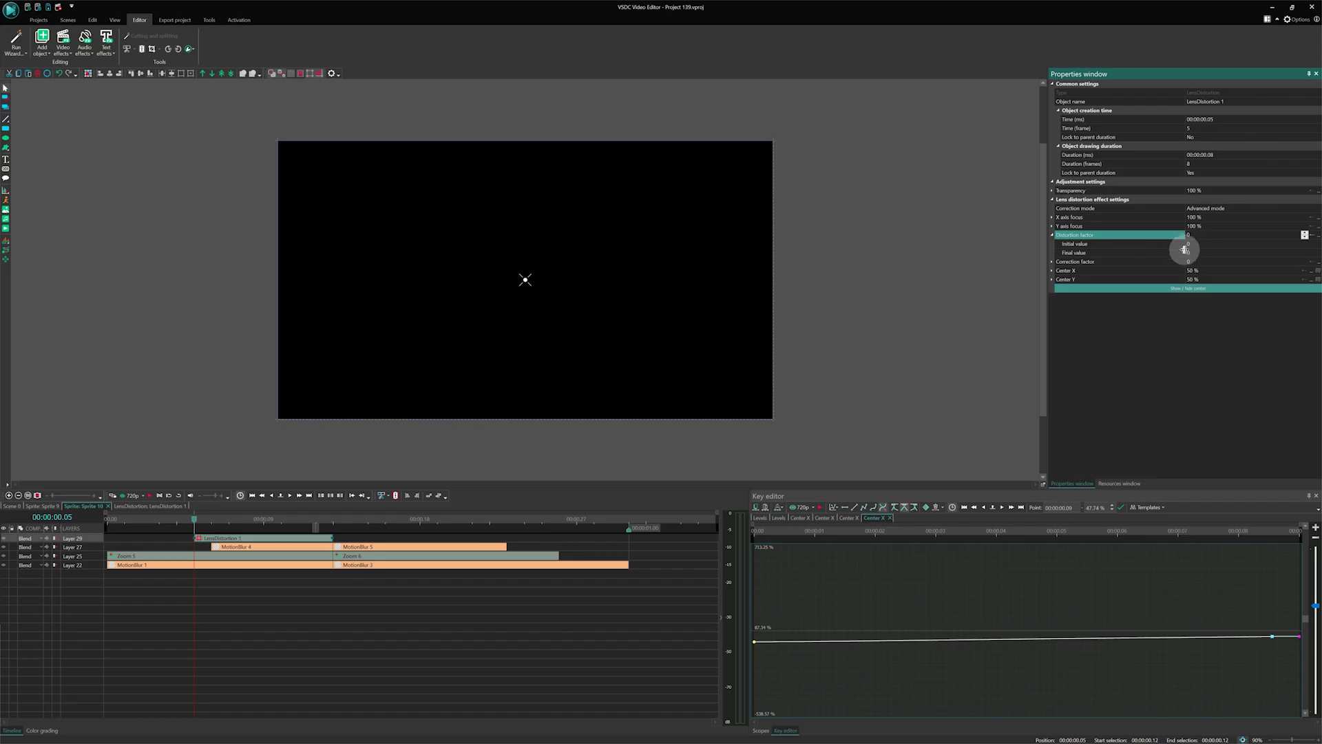
left_click_drag(1197, 252, 1160, 255)
type("0.7")
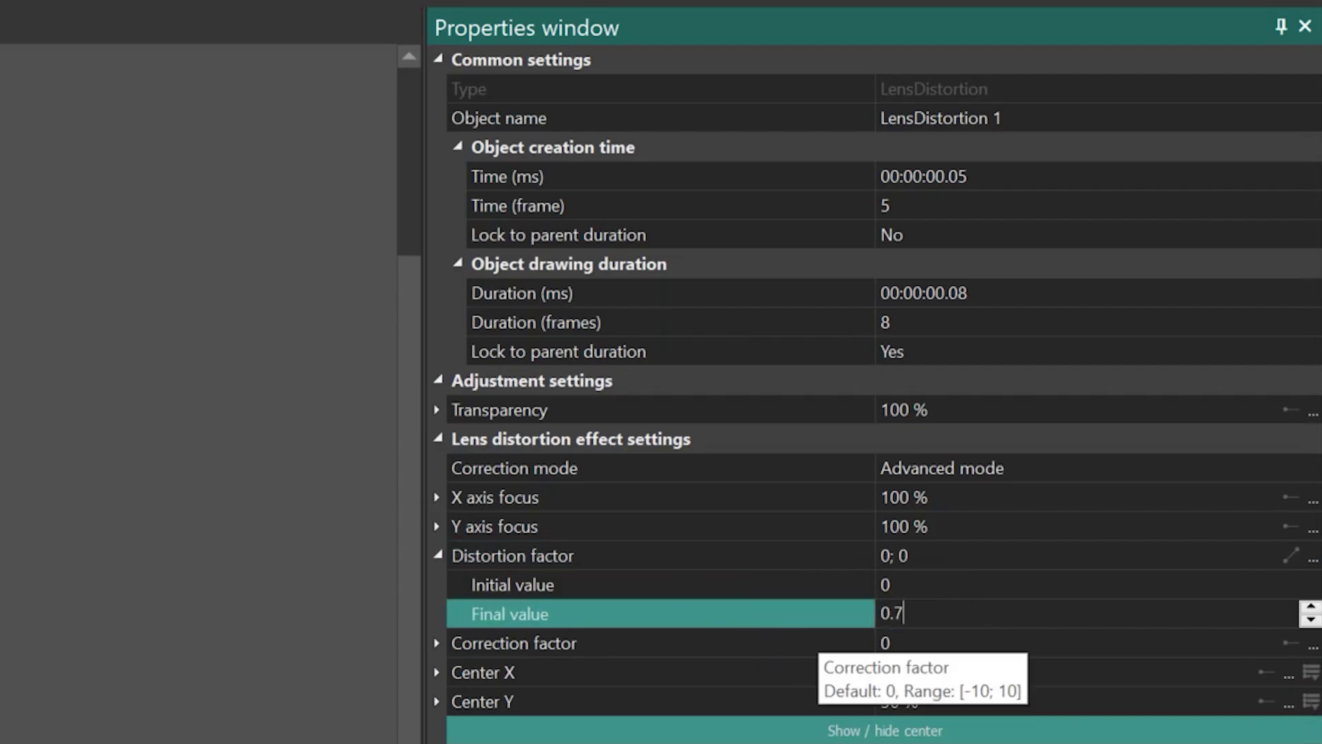
key("Return")
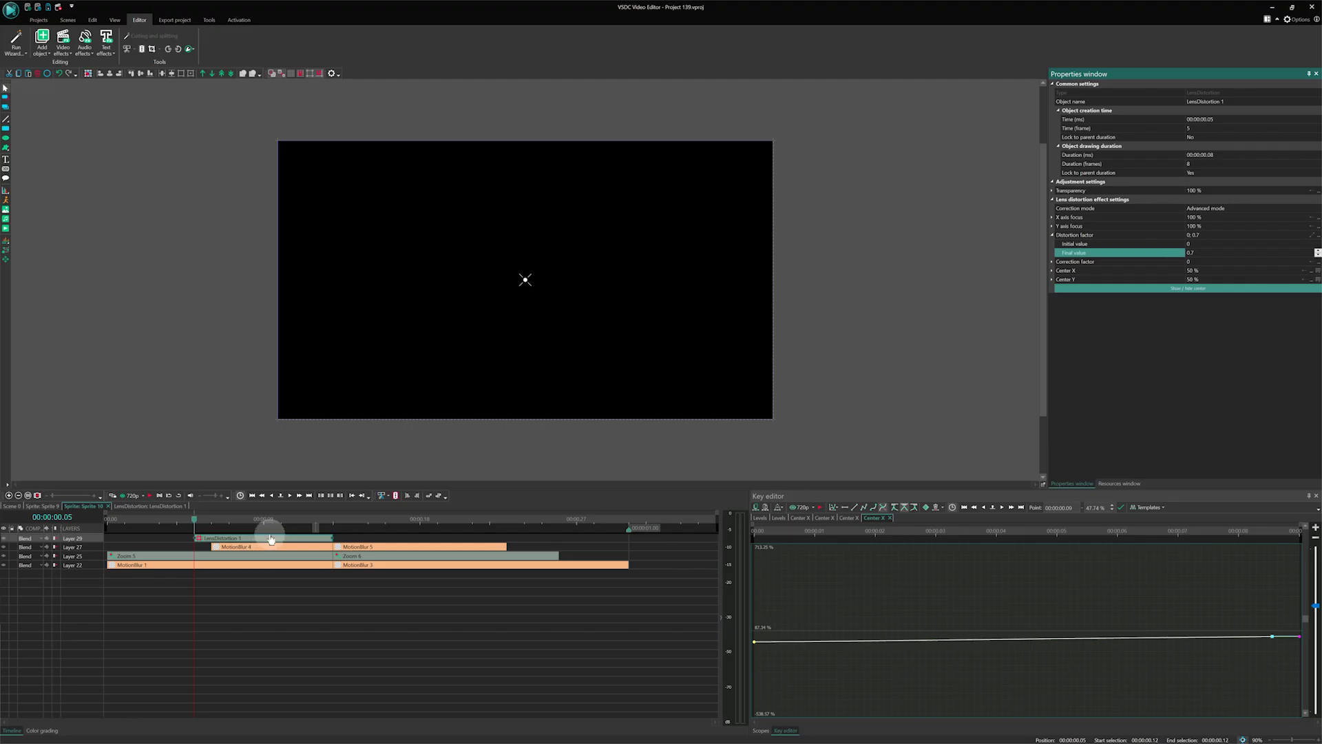
Duplicate the lens distortion and place the copy right after the original on the same layer.
right_click(269, 540)
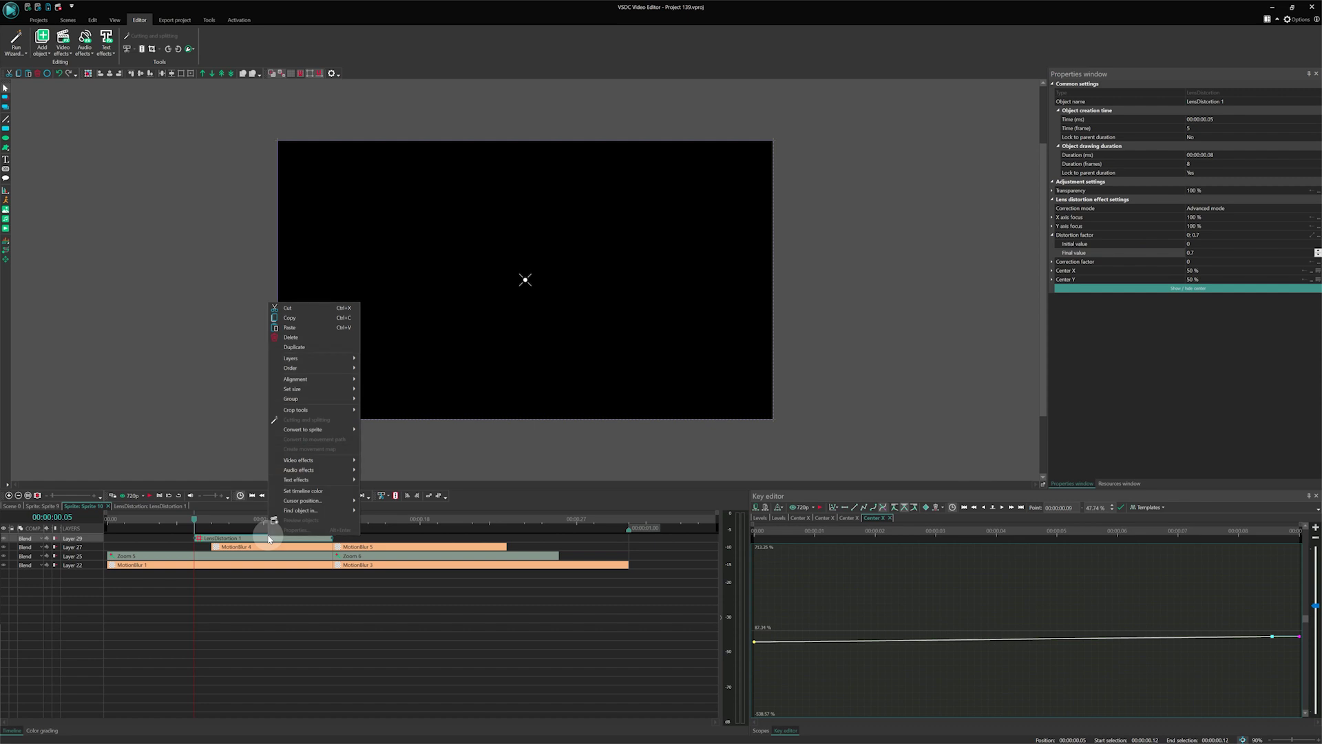
left_click(310, 345)
left_click_drag(272, 539, 412, 549)
Set the copied lens distortion's Distortion factor to an initial value of 0.5 and a final value of 0.
left_click(1202, 243)
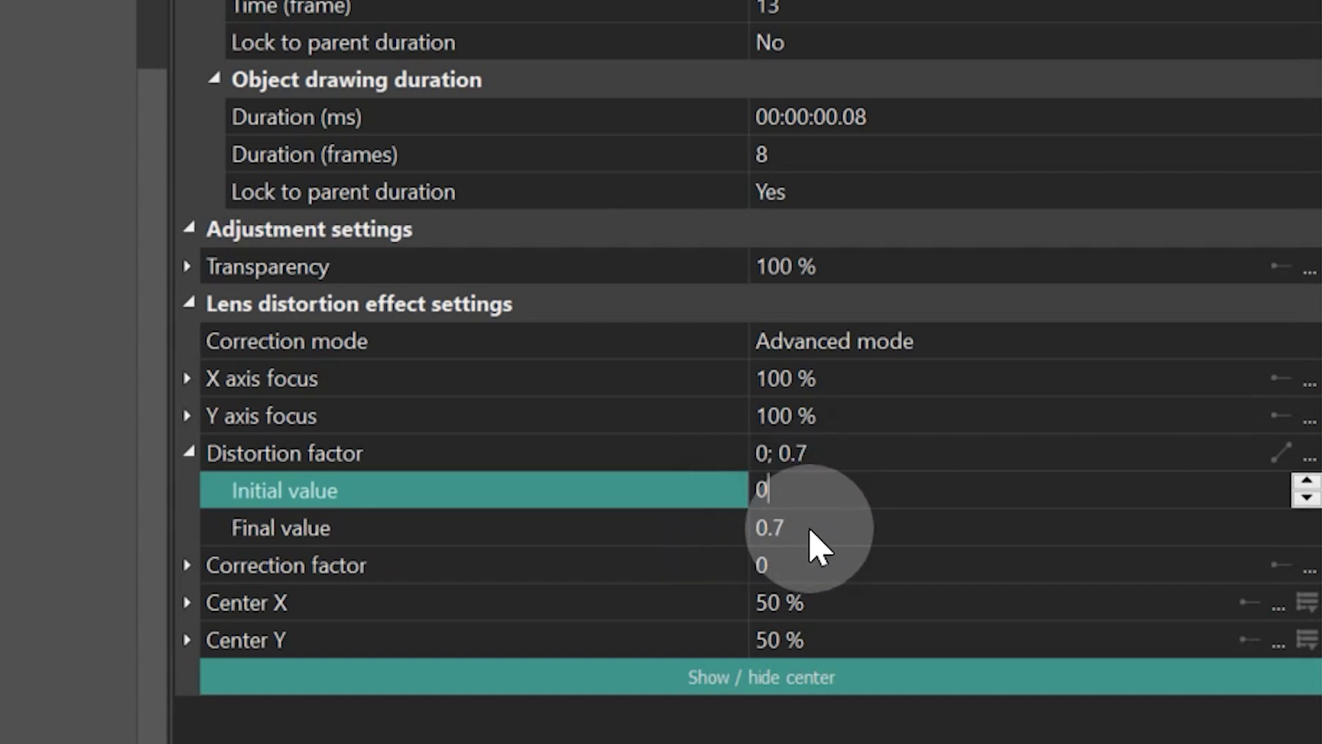
type(".")
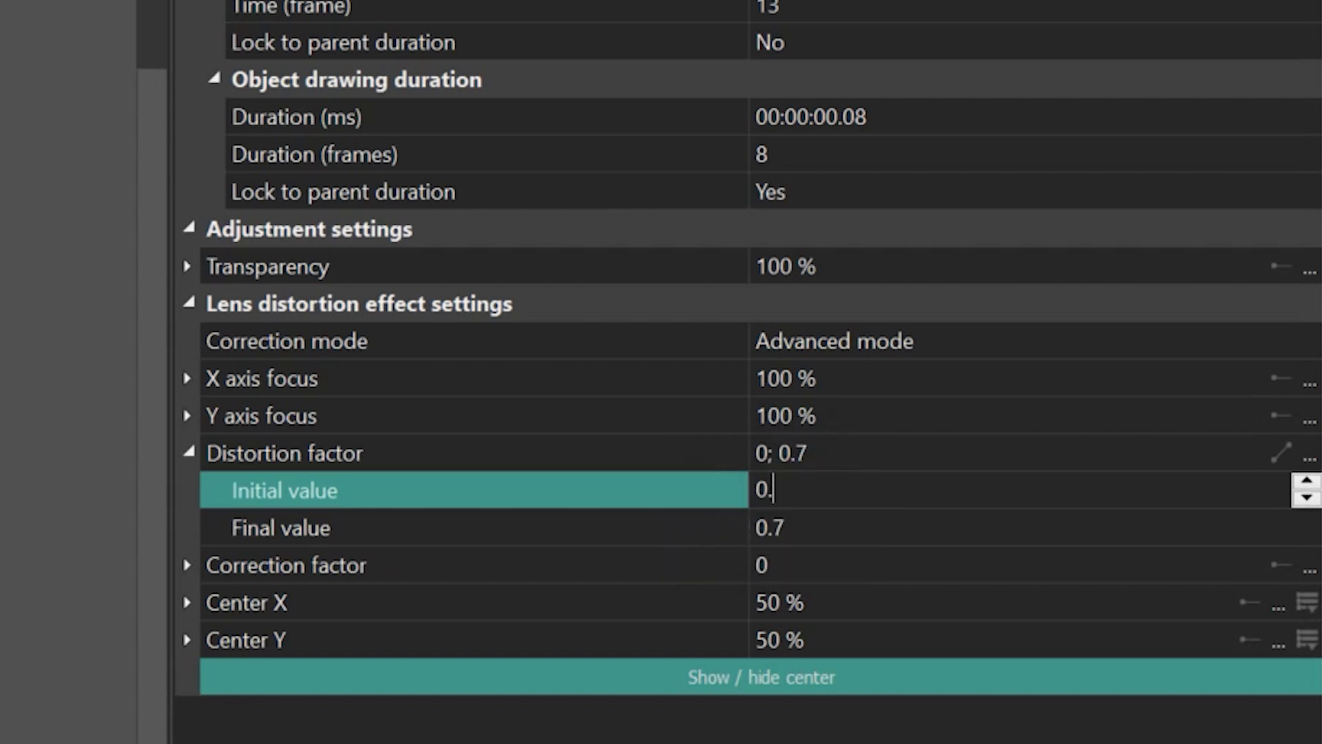
left_click(861, 528)
type("0")
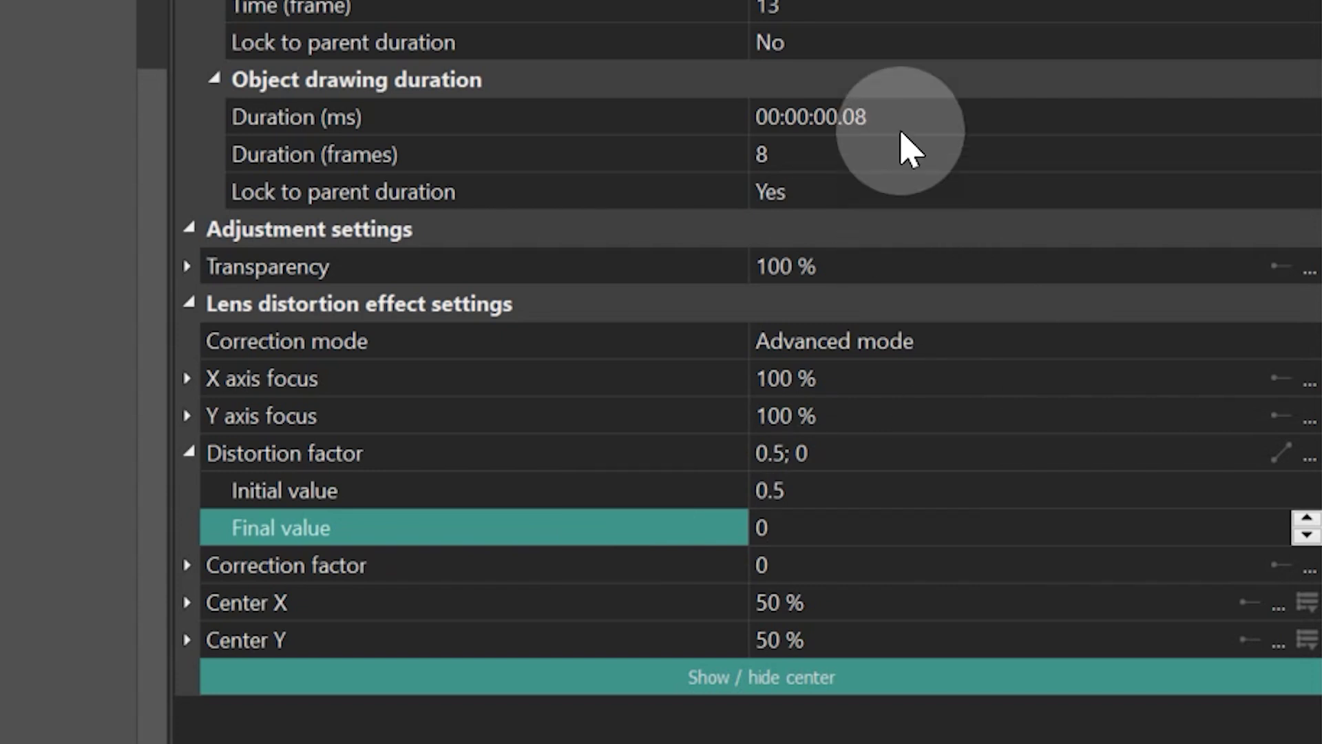
Set the copied lens distortion's duration to 00:00:00.10 and move the lens distortion layer below the Zoom layer.
left_click(888, 113)
key("BackSpace")
type("10")
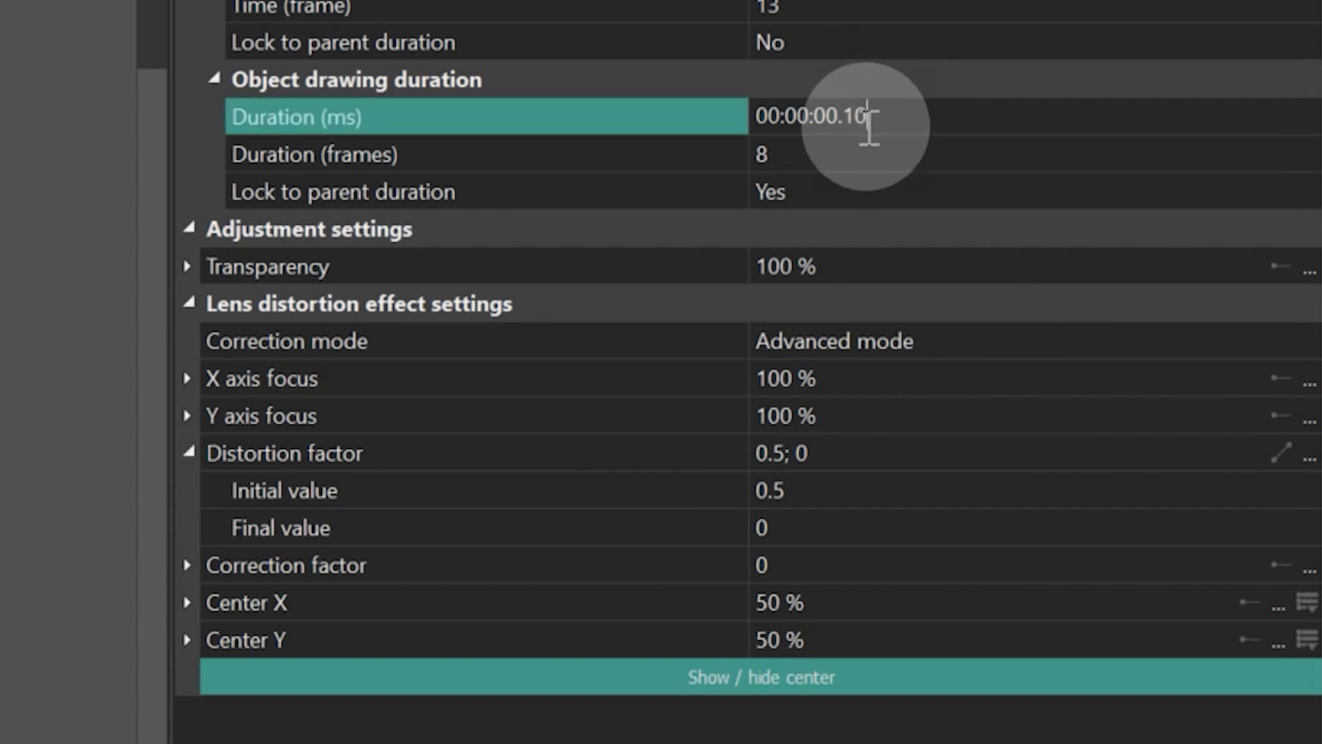
key("Return")
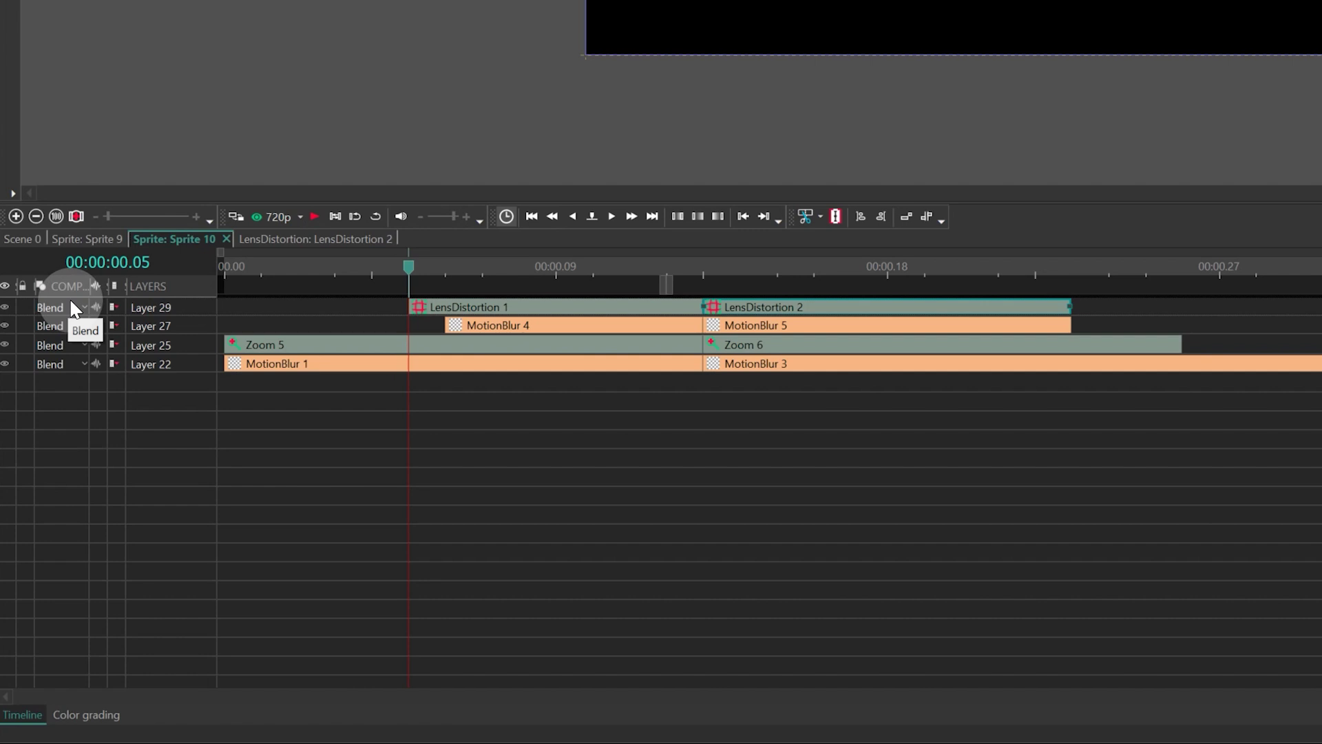
left_click_drag(144, 309, 154, 351)
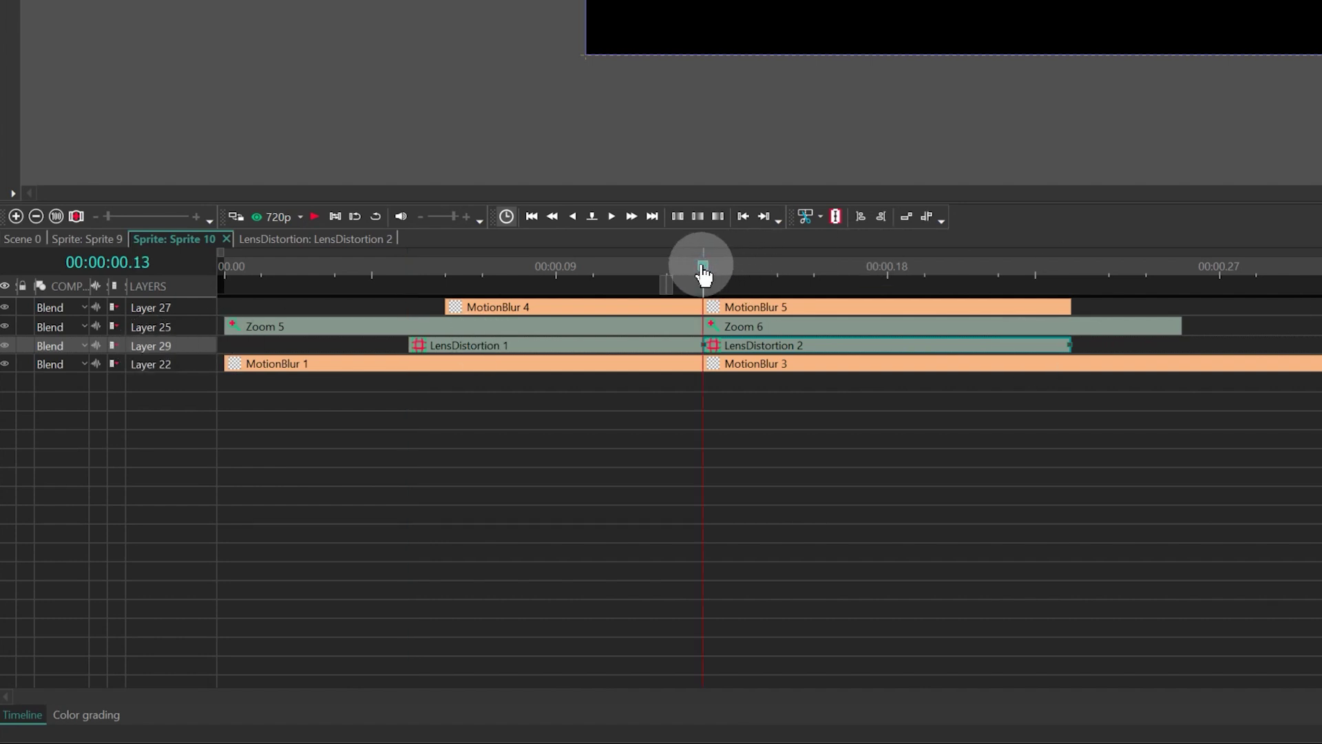
Return to the parent sprite and add a blue comment marker at 00:00:01.03 for the nested sprite.
left_click(95, 241)
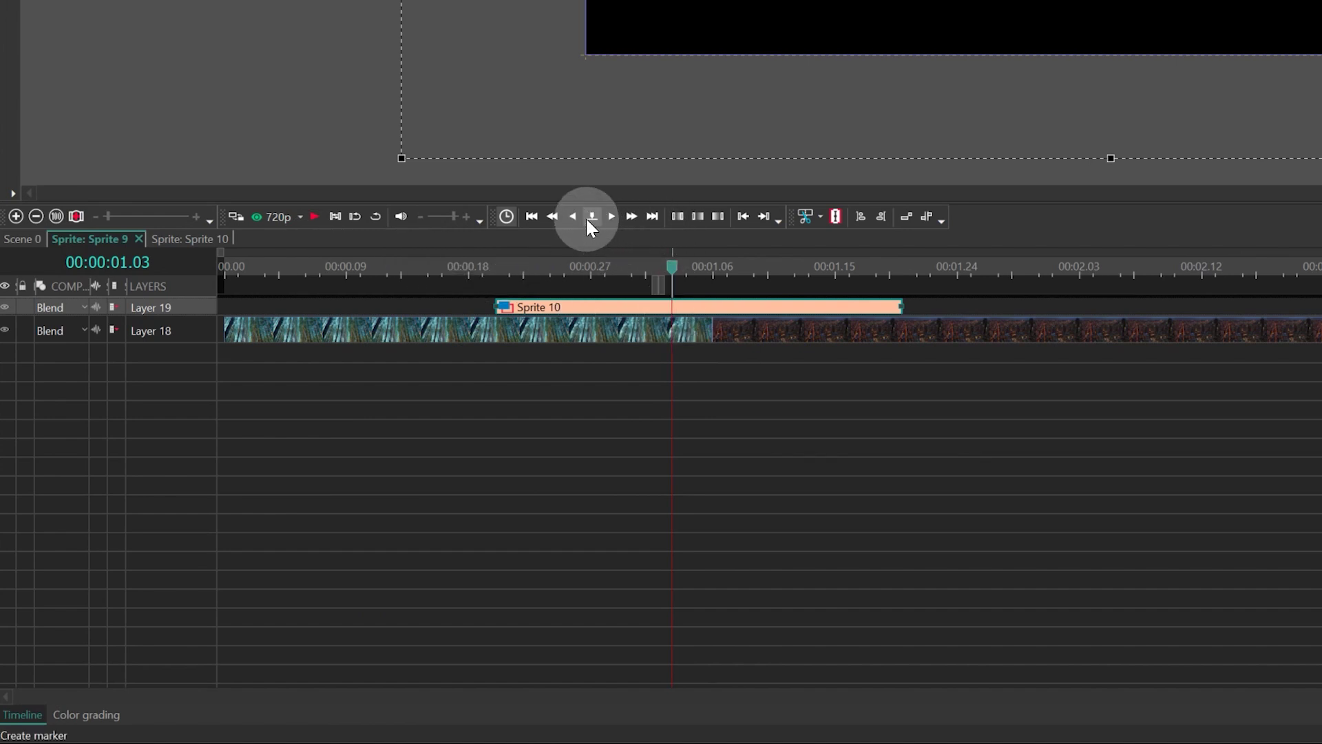
left_click(593, 216)
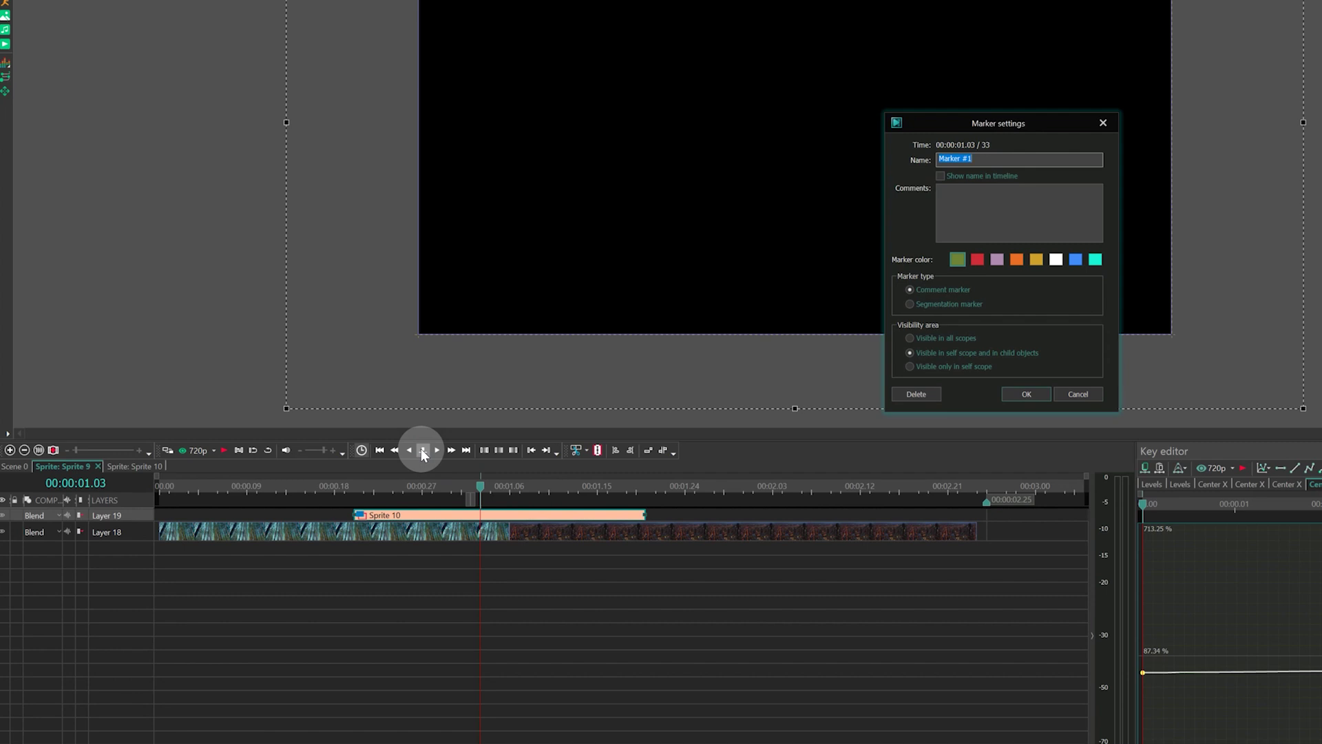
left_click(1075, 259)
left_click(1026, 393)
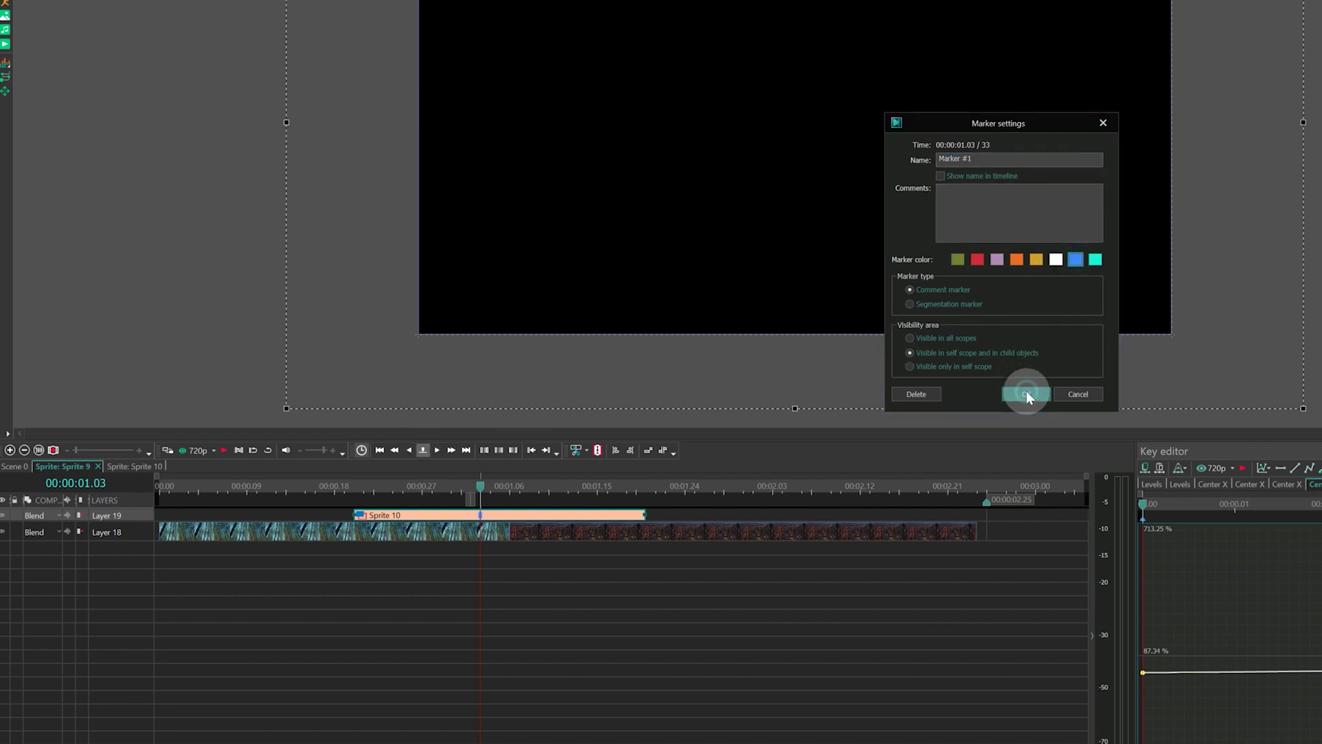
Select the nested sprite and set its Use as container option to Yes.
left_click_drag(519, 517, 553, 527)
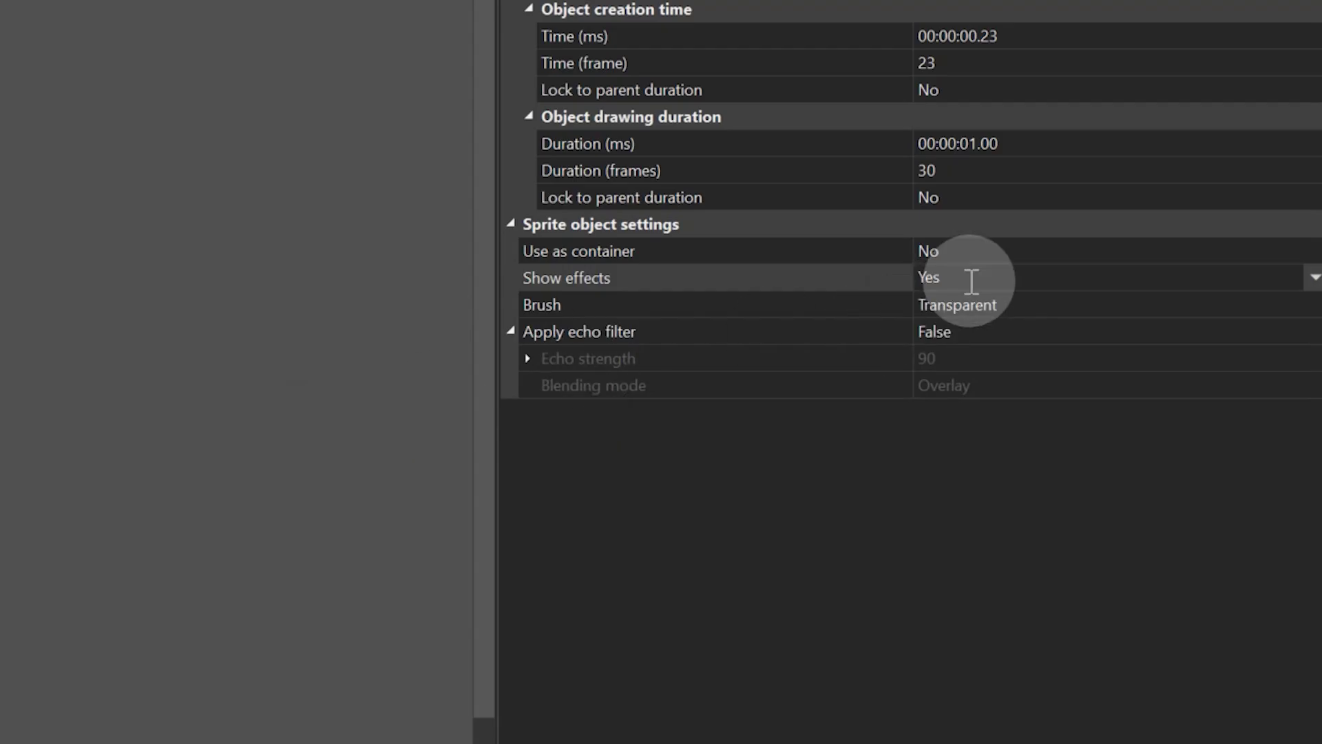
left_click(971, 279)
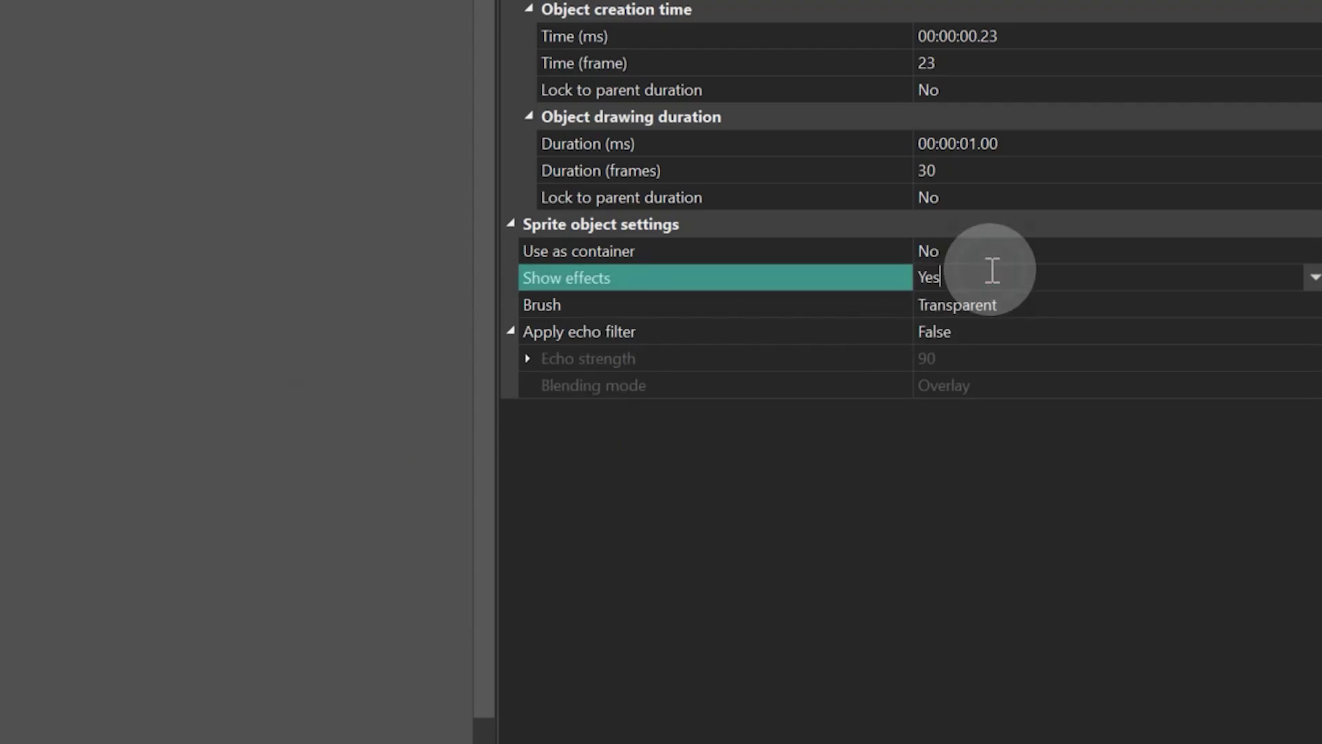
double_click(971, 279)
double_click(991, 253)
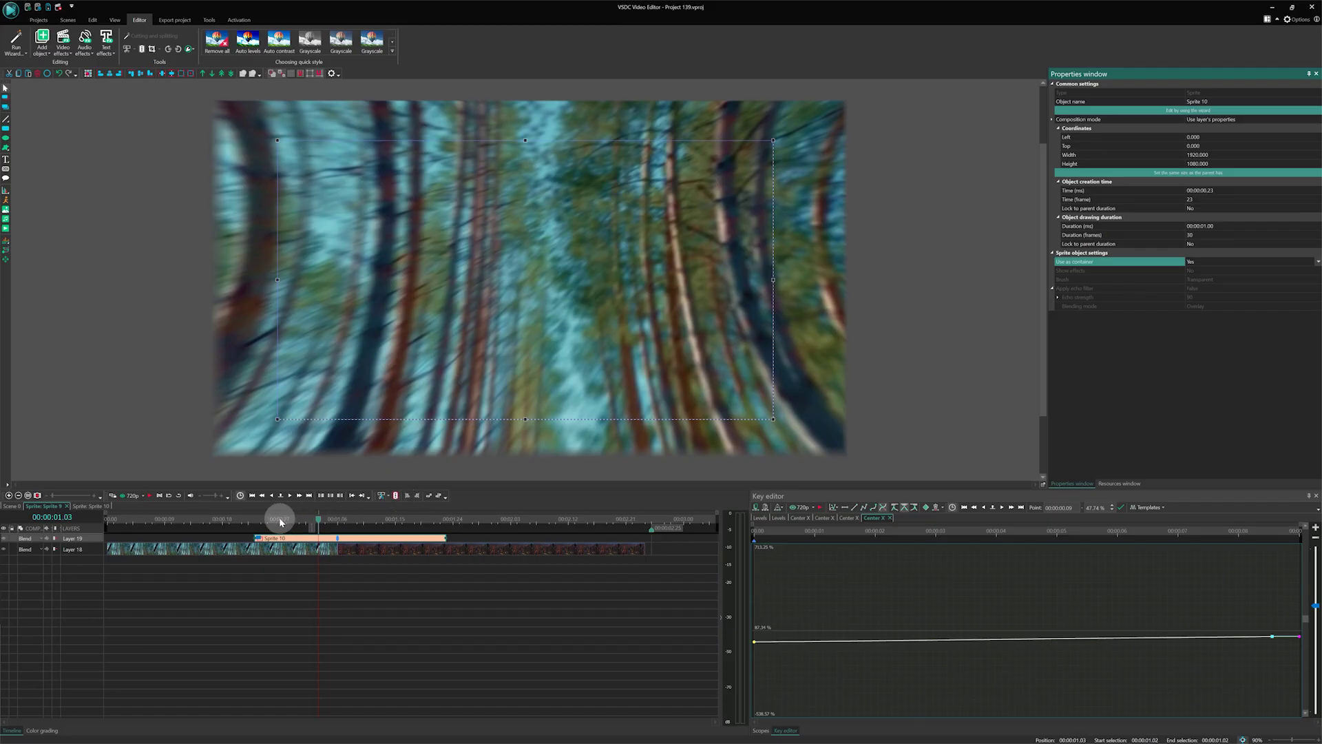
Preview the transition in the parent sprite from about 00:00:00.26.
left_click(279, 518)
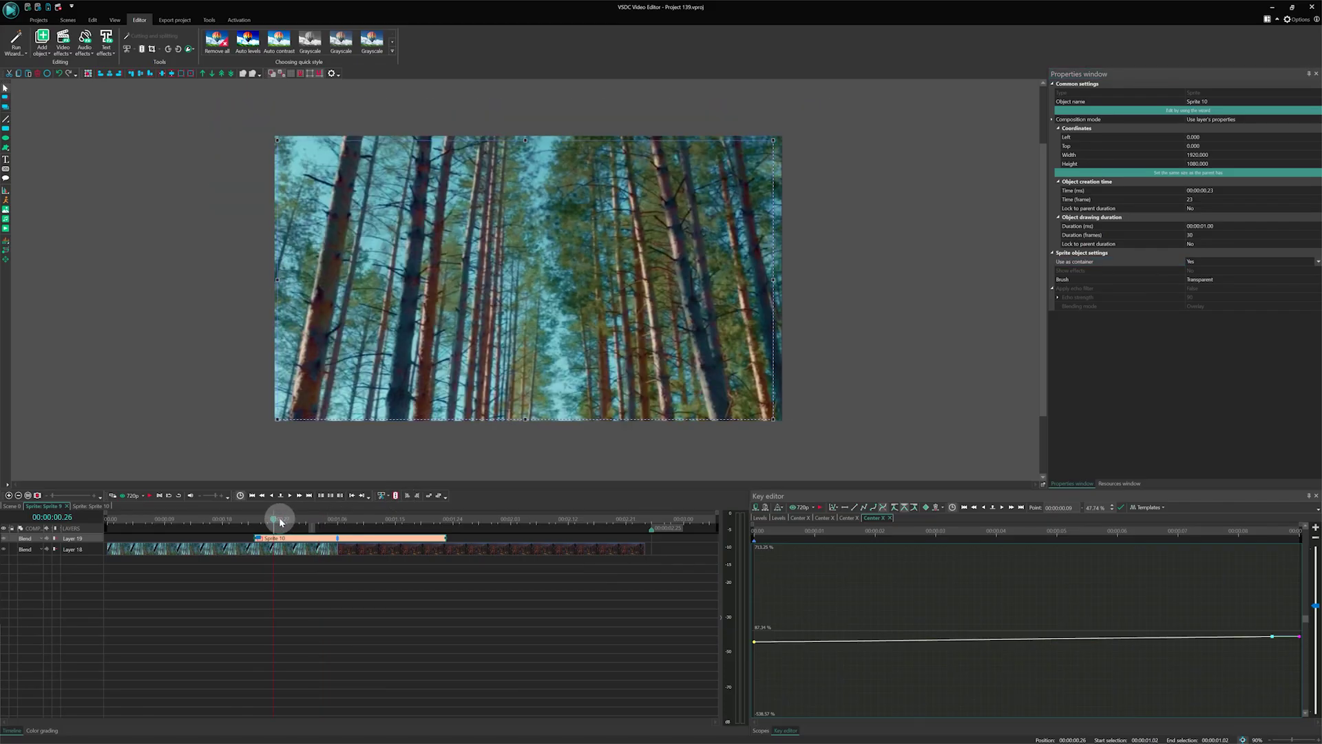
key("space")
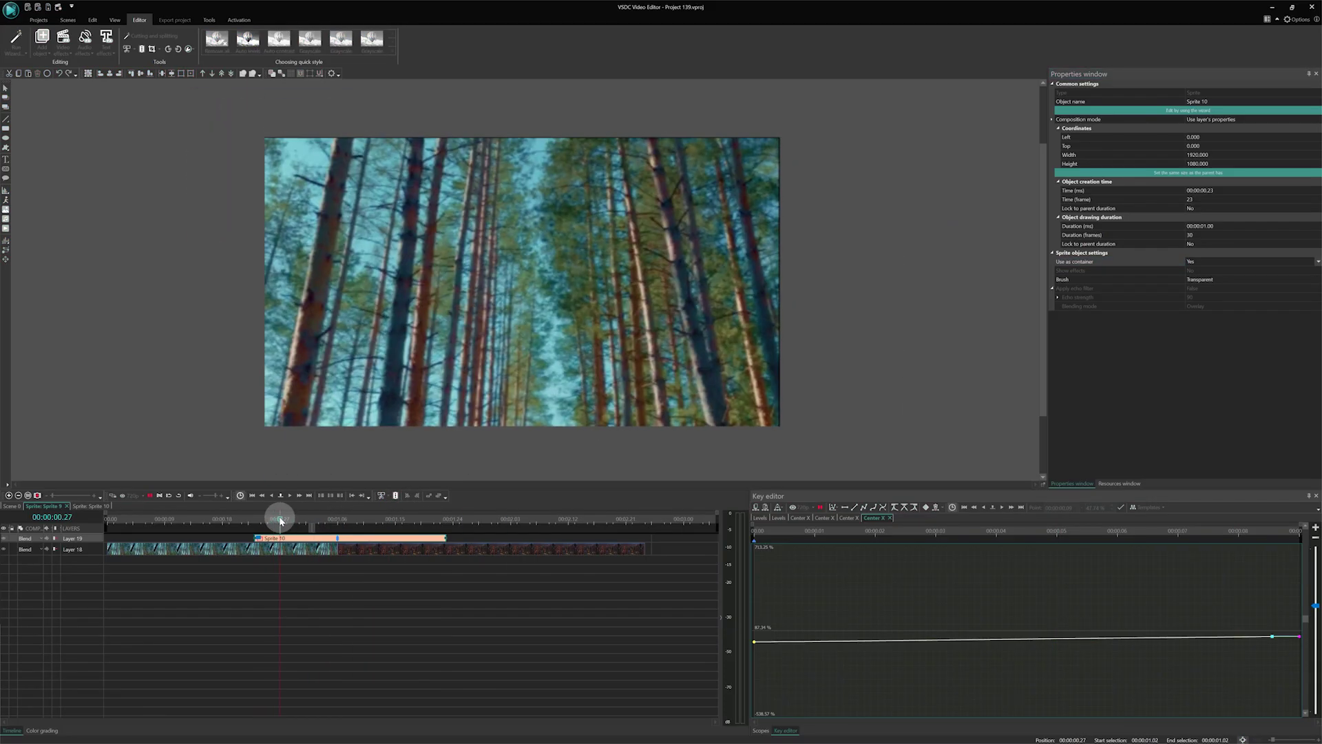
left_click(279, 521)
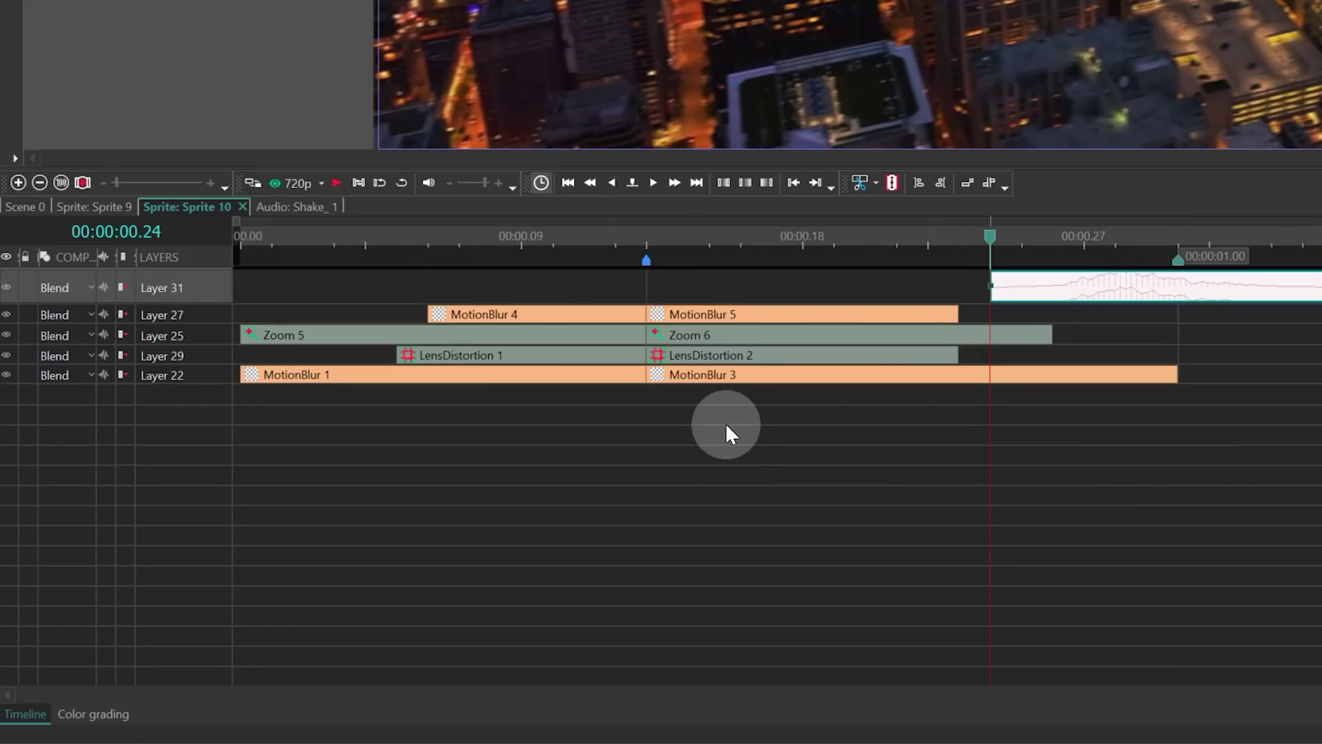
Move the Shake_1 audio below the effect layers, enlarge its layer's height, and align the clip to start at 00:00:00.08.
left_click(1054, 289)
left_click_drag(1054, 289, 333, 404)
left_click(208, 364)
left_click_drag(207, 364, 192, 519)
left_click_drag(626, 404, 735, 396)
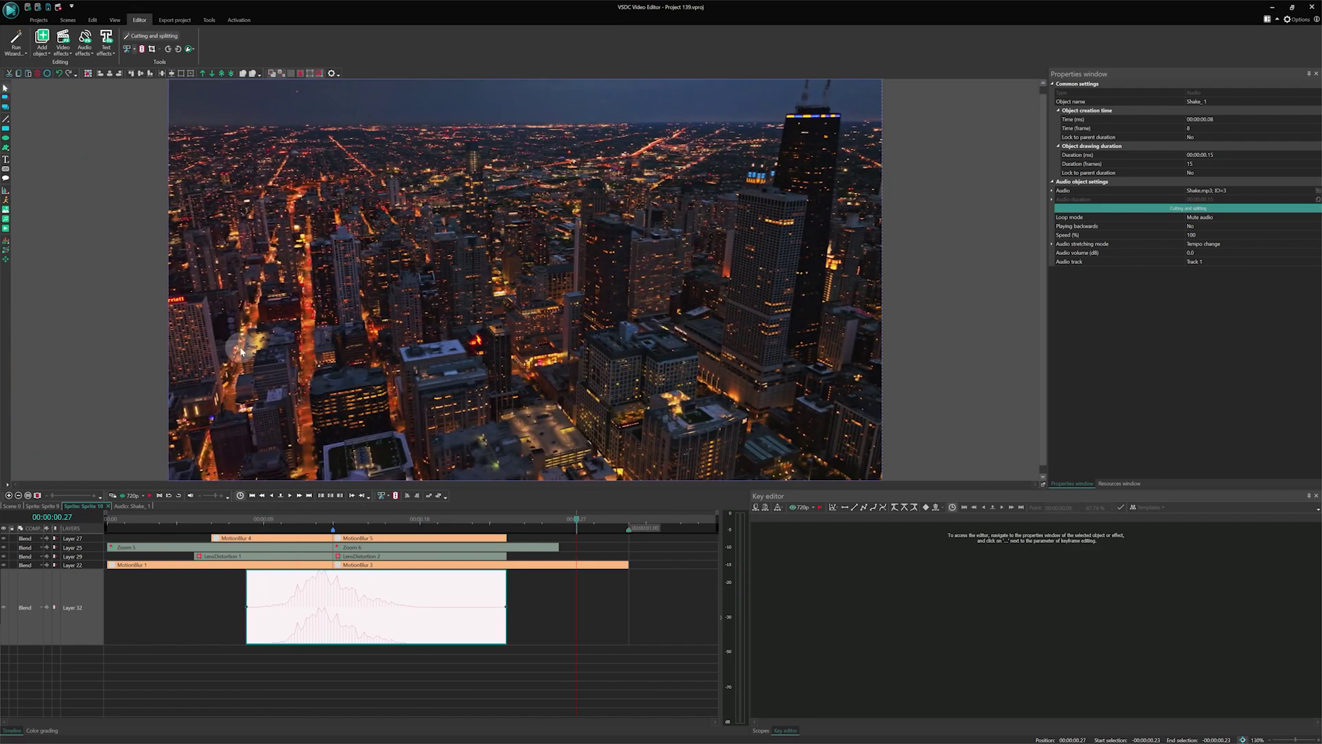
Show the Templates window.
left_click(115, 21)
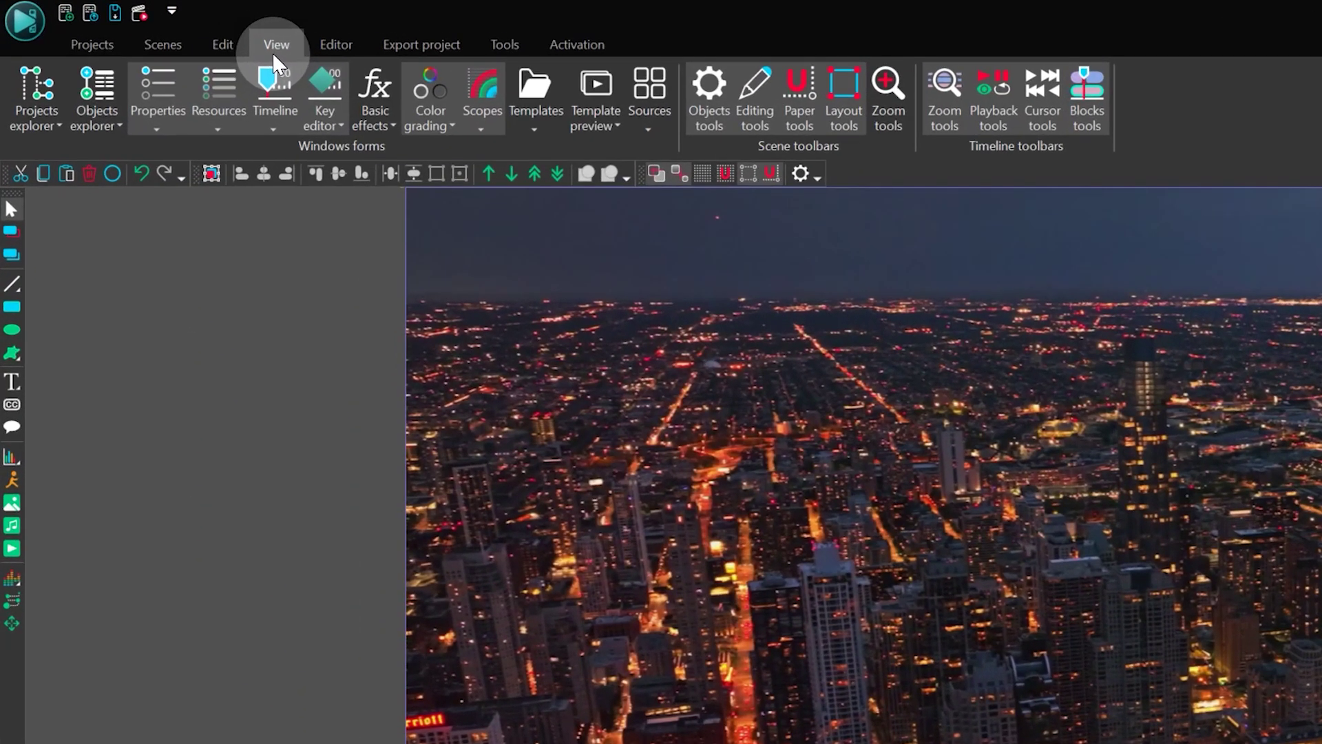
left_click(534, 127)
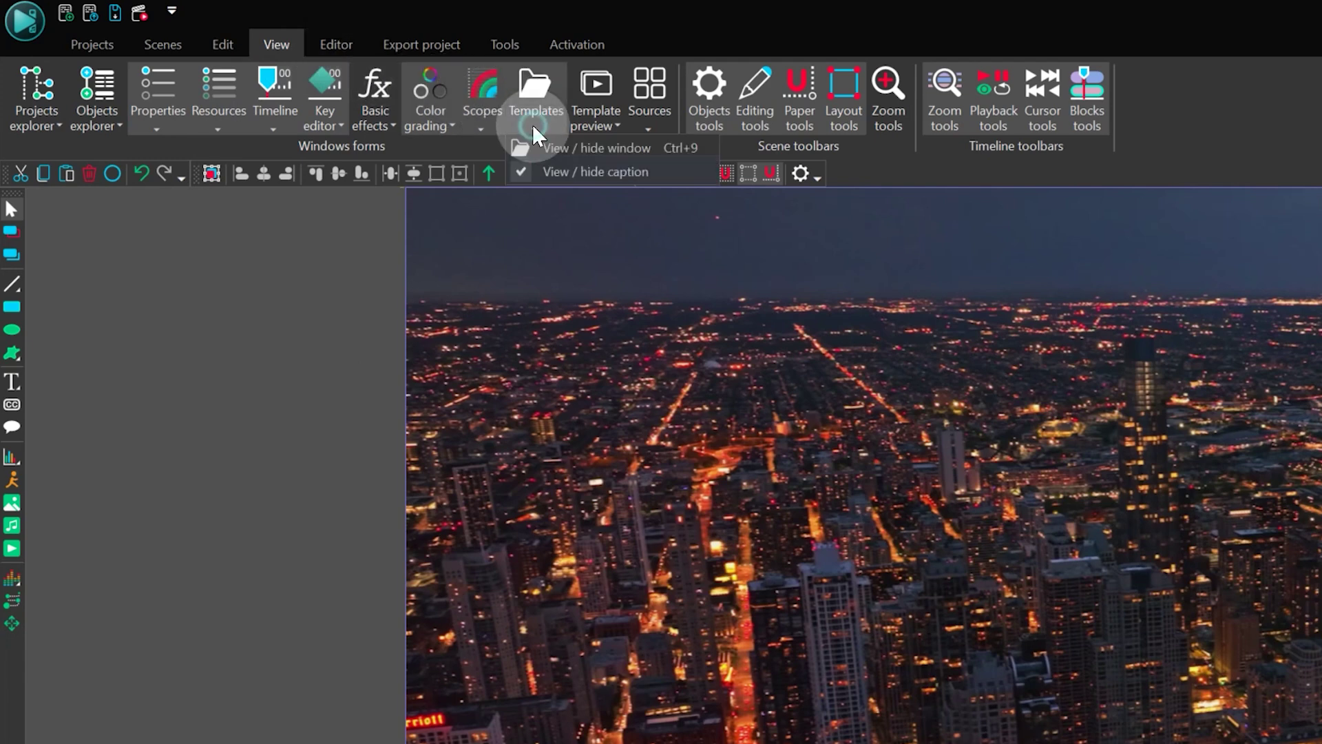
left_click(546, 149)
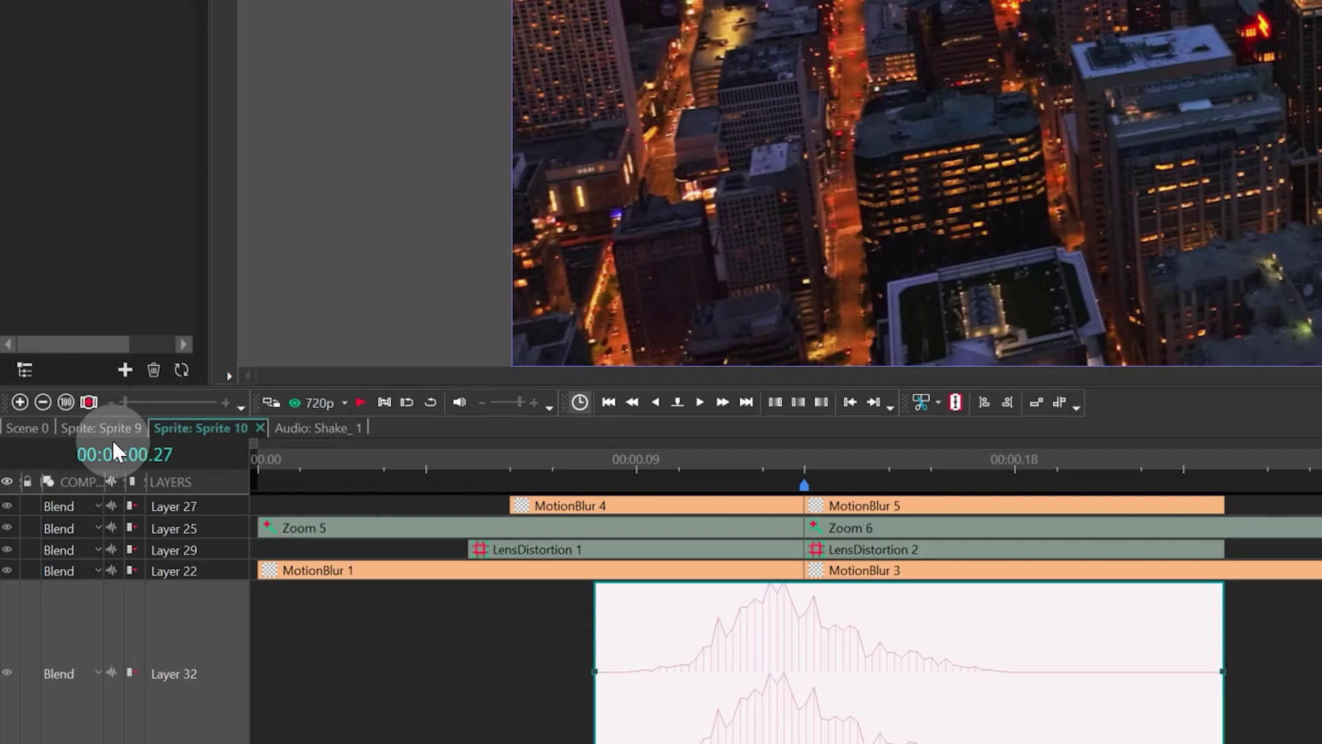
Return to the parent sprite, select the nested transition sprite, and save it as a template named shake.
left_click(113, 432)
left_click(782, 628)
left_click(741, 509)
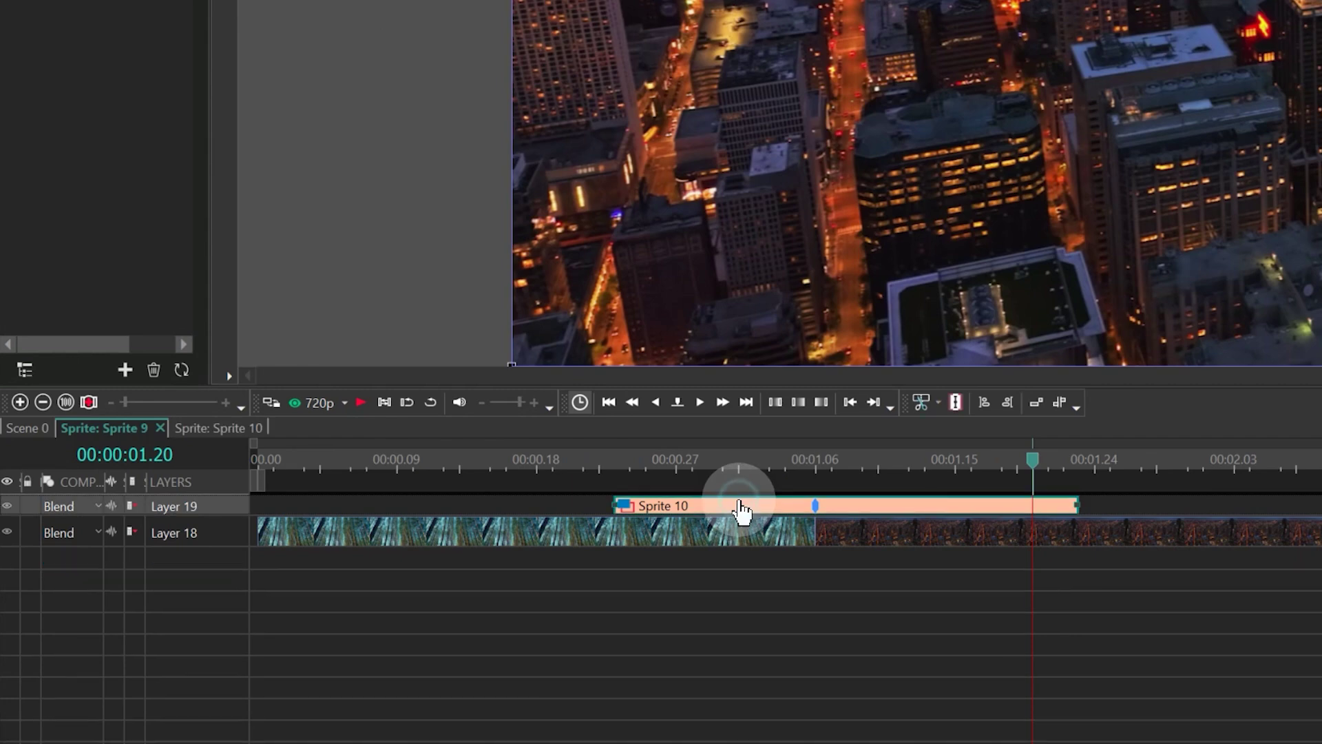
left_click(119, 372)
type("sh")
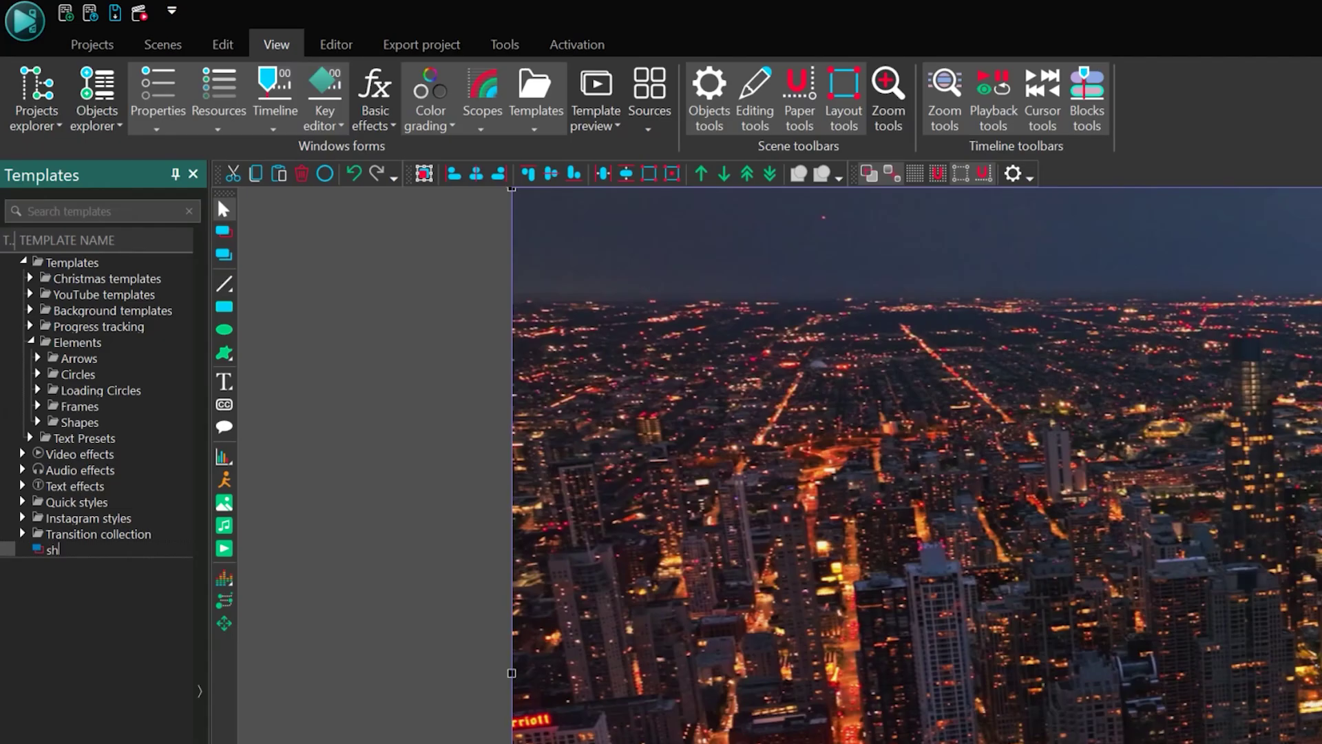
key("Return")
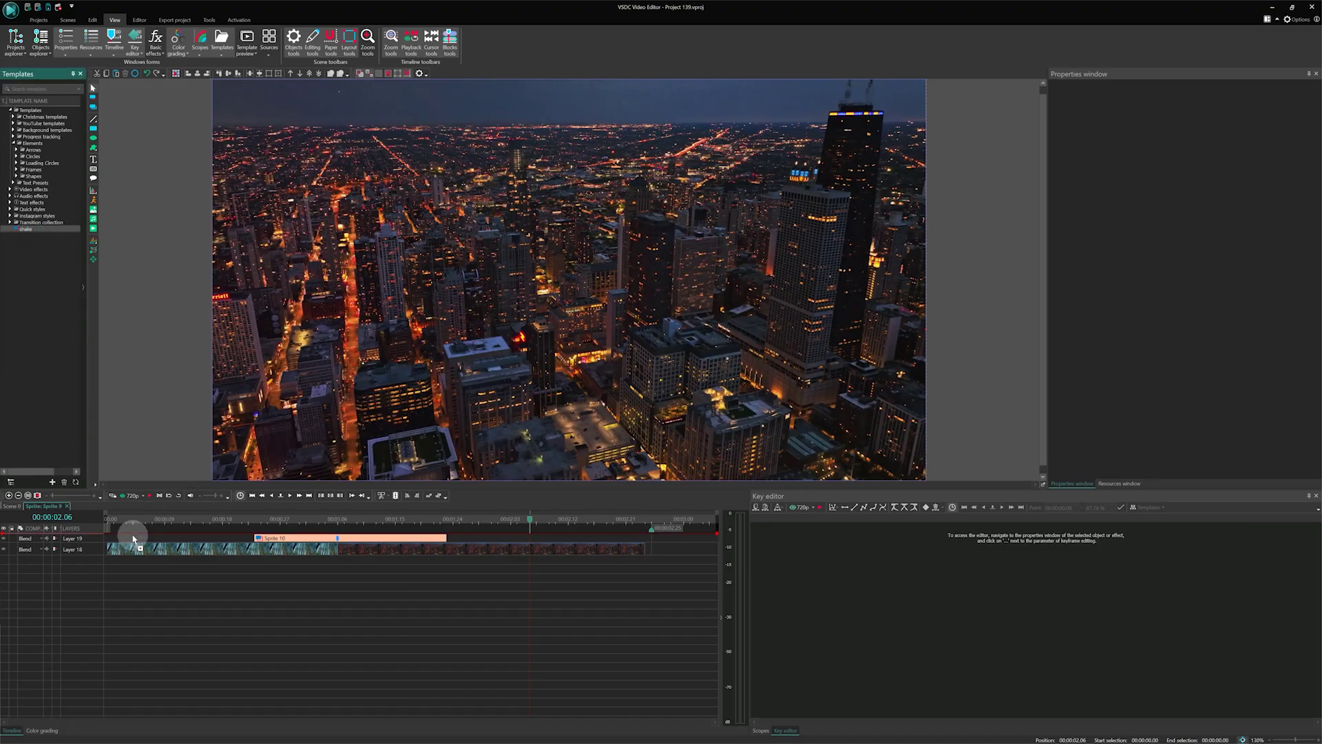
Add the shake template above the existing layers at 00:00:00.00 in the parent sprite and preview it from the start.
left_click_drag(133, 539, 134, 542)
left_click_drag(510, 539, 127, 522)
left_click(112, 522)
key("space")
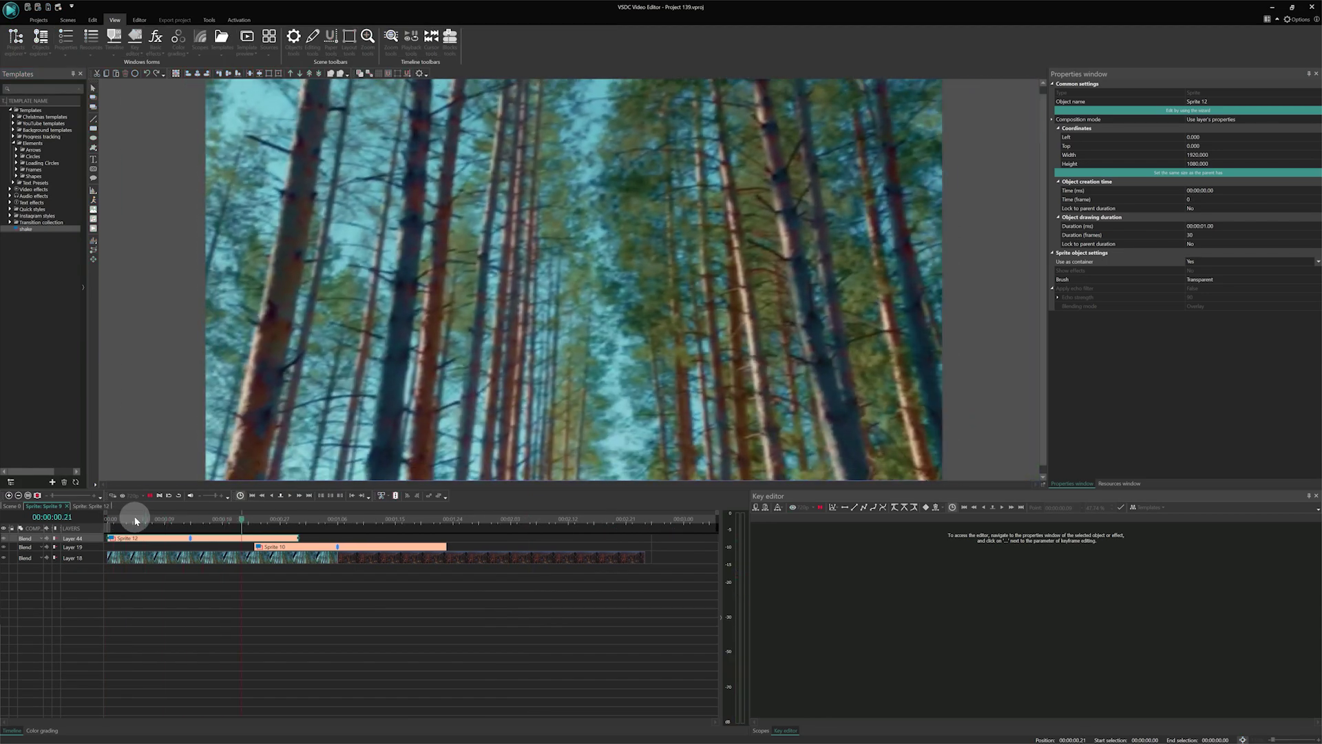
key("space")
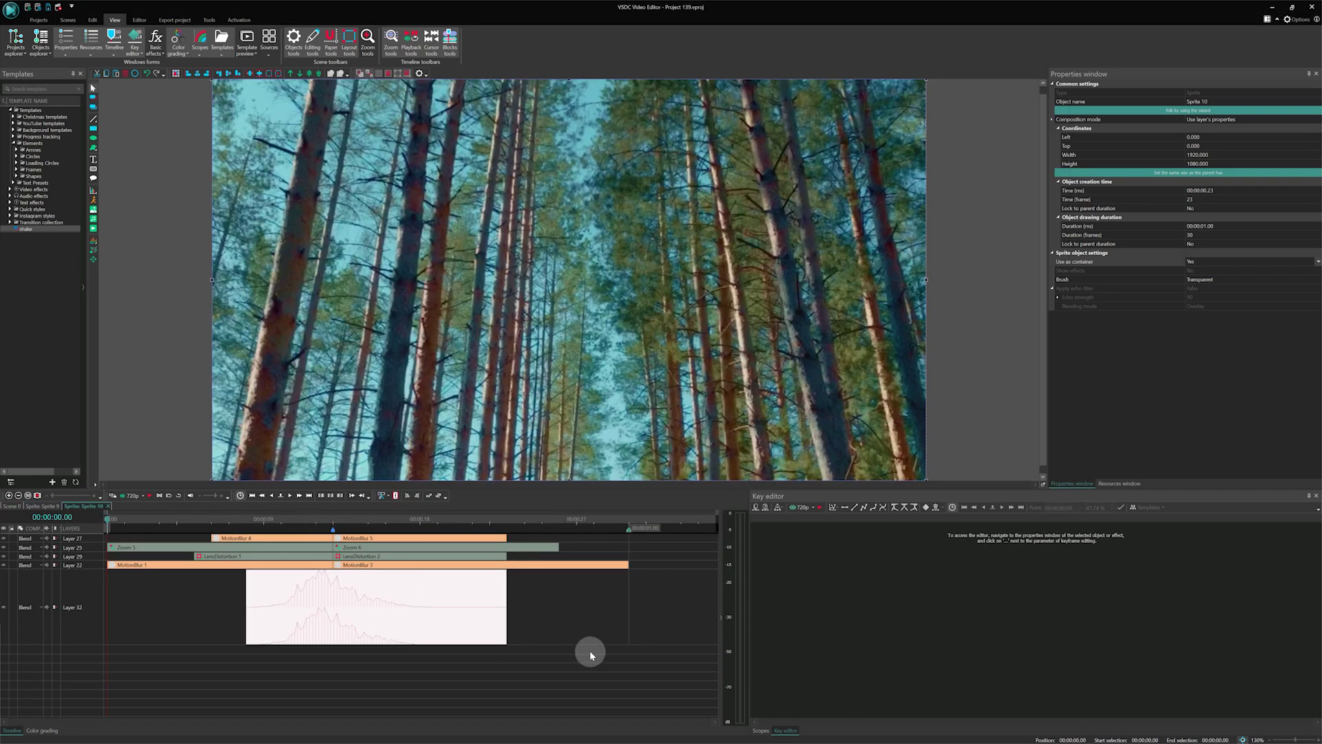
left_click(597, 621)
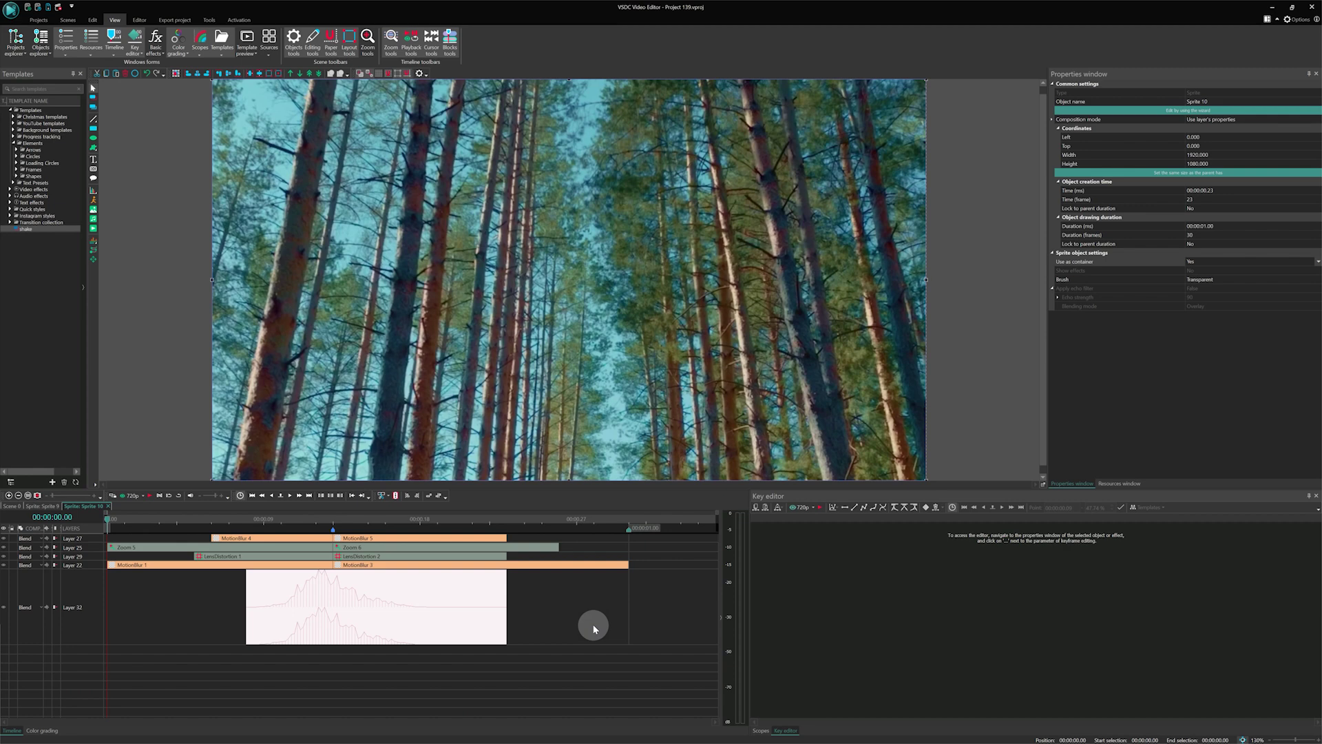